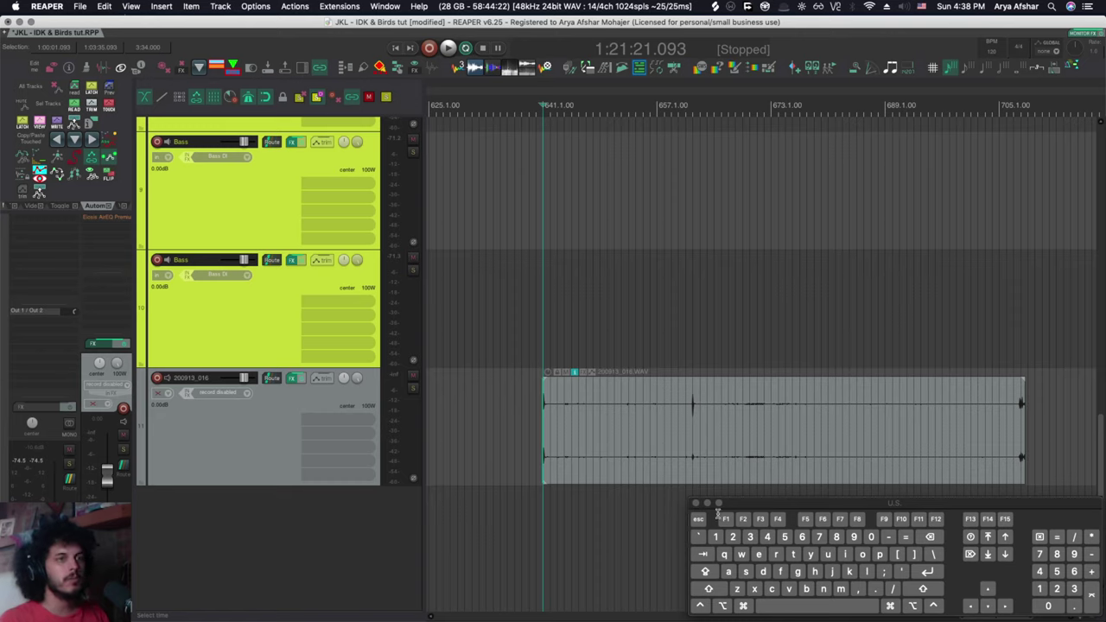
left_click_drag(688, 505, 788, 504)
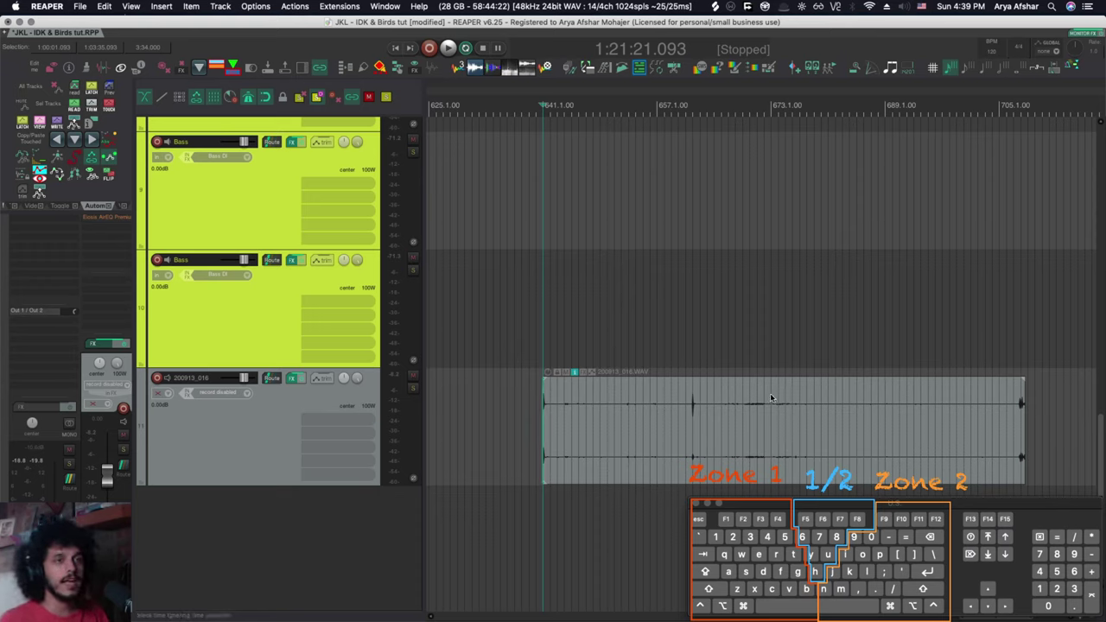
key("alt")
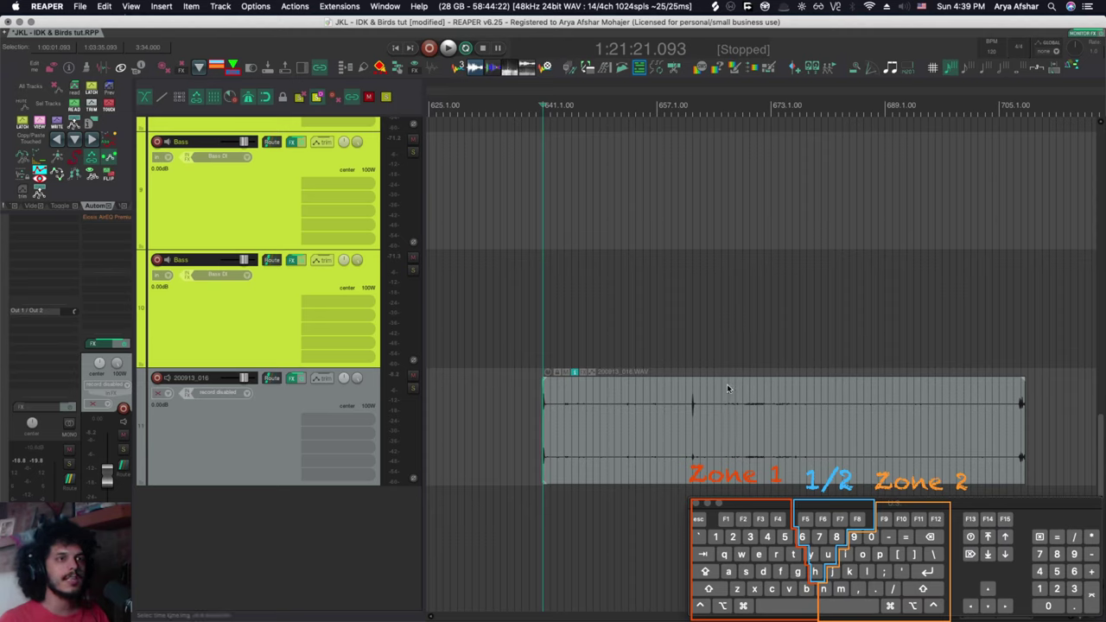
Step: Select the 200913_016.WAV item and place the edit cursor at its start
left_click(583, 406)
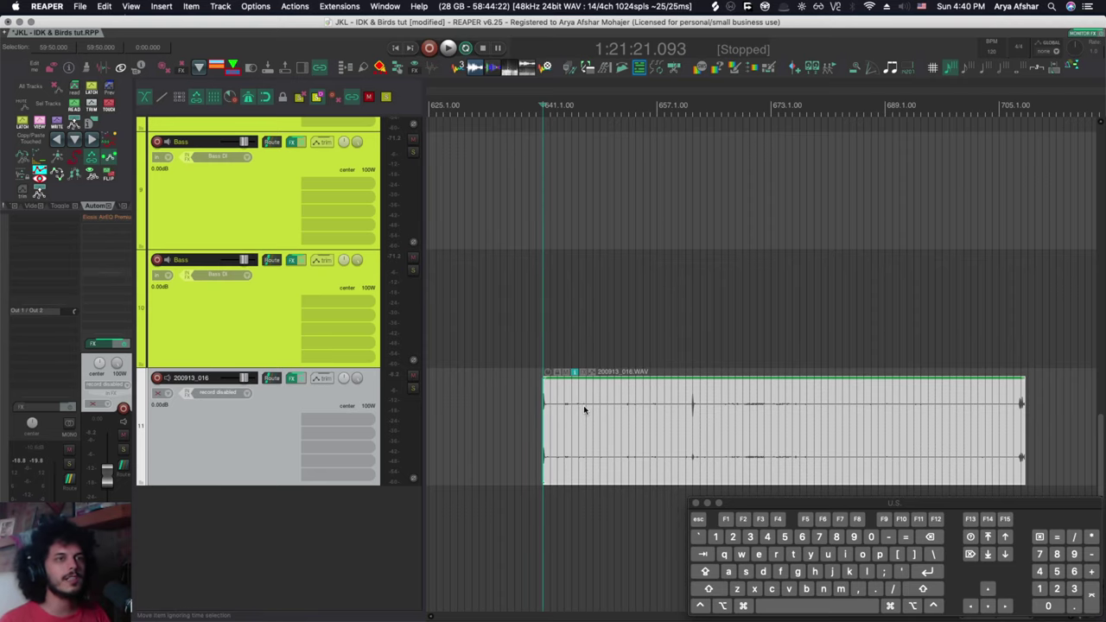
left_click(490, 450)
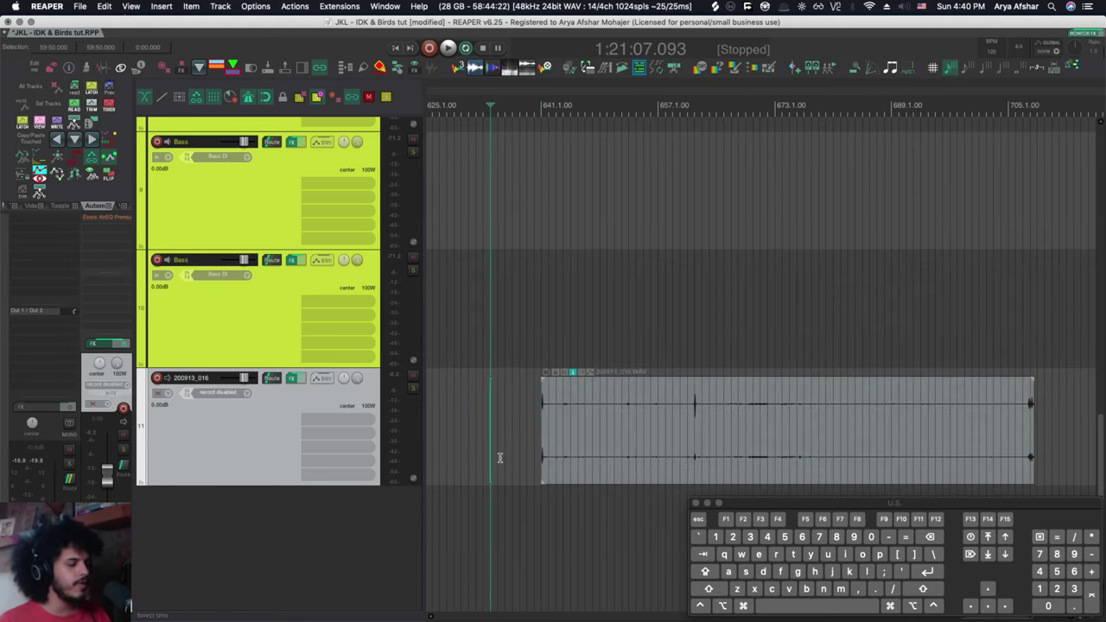
key("Tab")
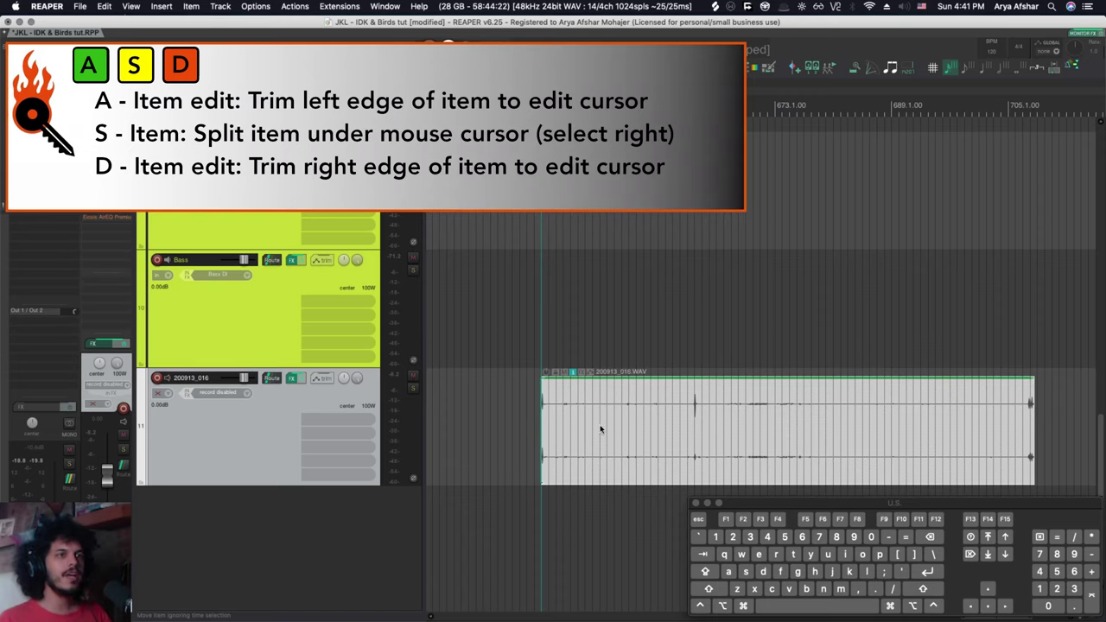
Step: Try splitting the 200913_016.WAV item at many points along its length, and undo the splits
key("s")
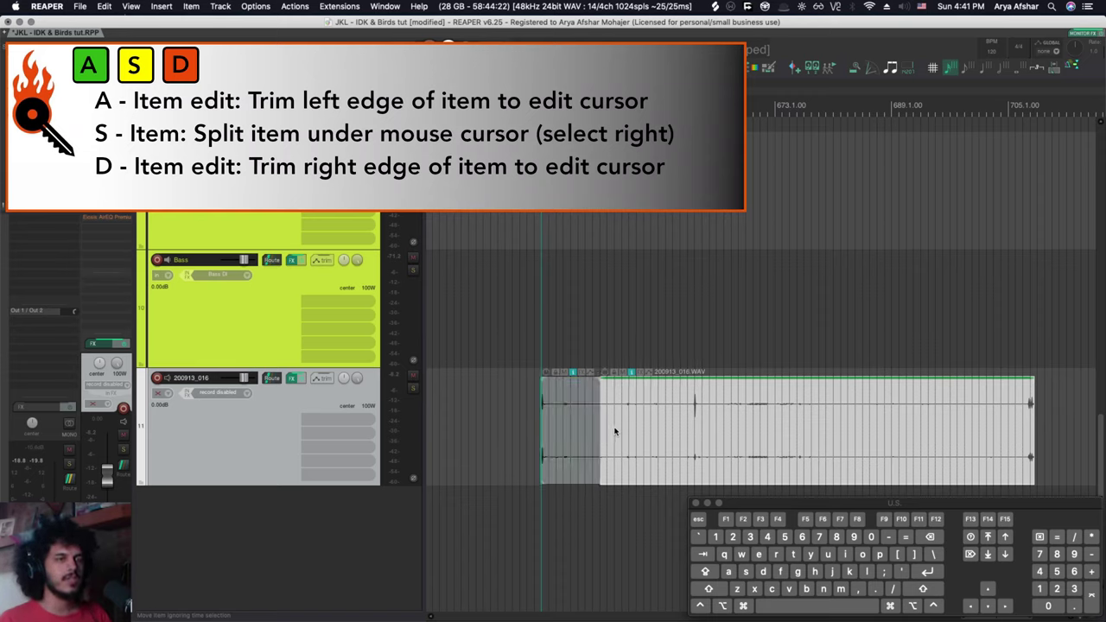
key("s")
key("s")
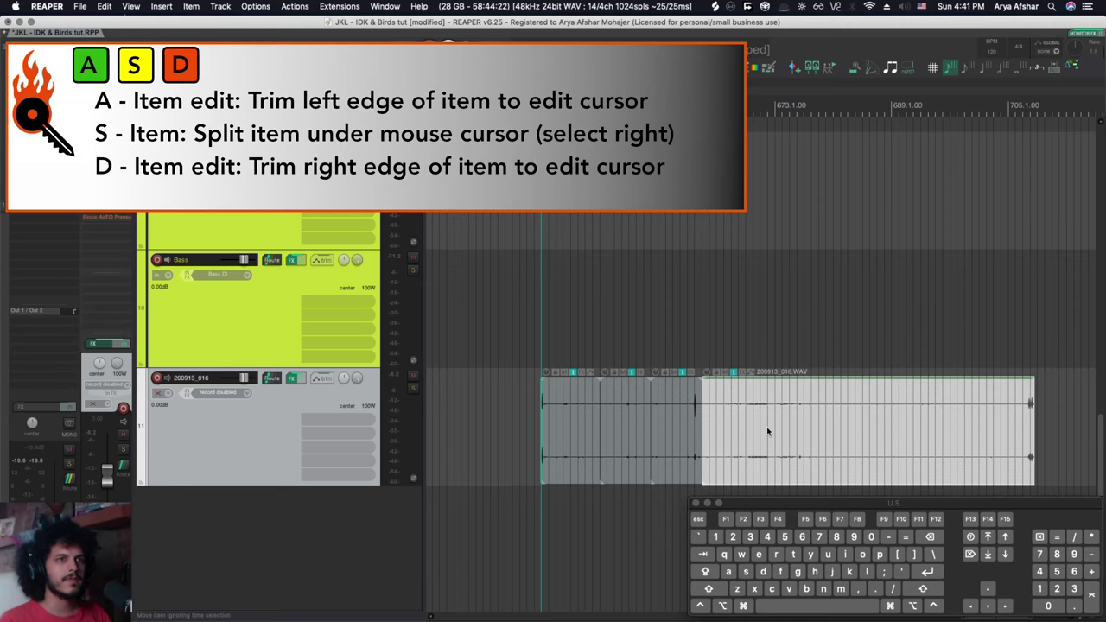
key("s")
key("s")
key("s")
key("s")
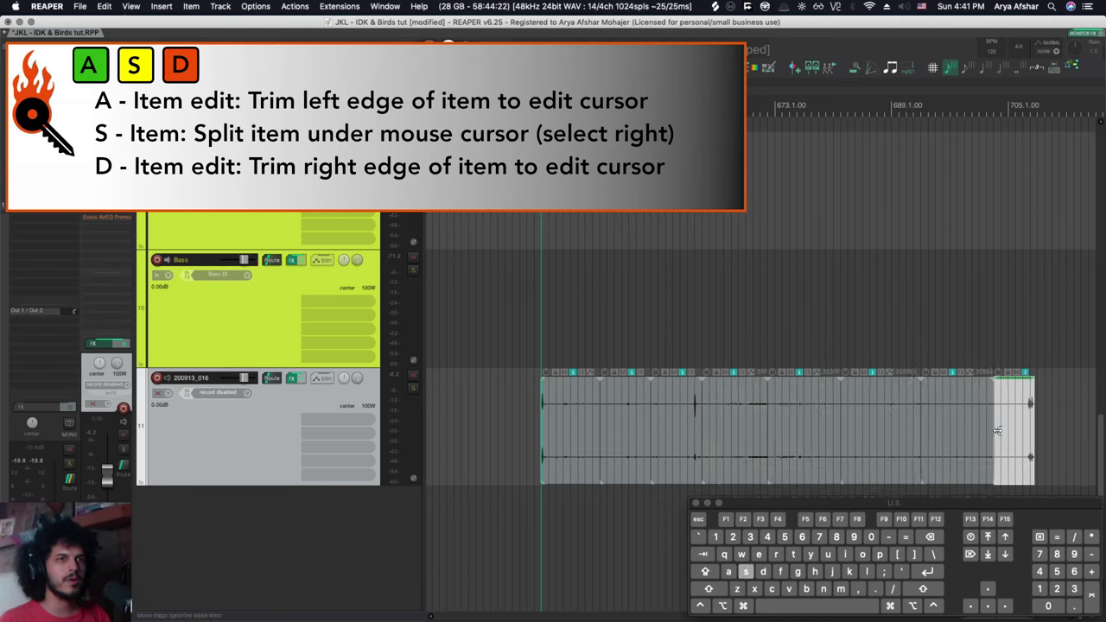
key("s")
key("s")
key("s")
key("s")
key("s")
key("s")
key("s")
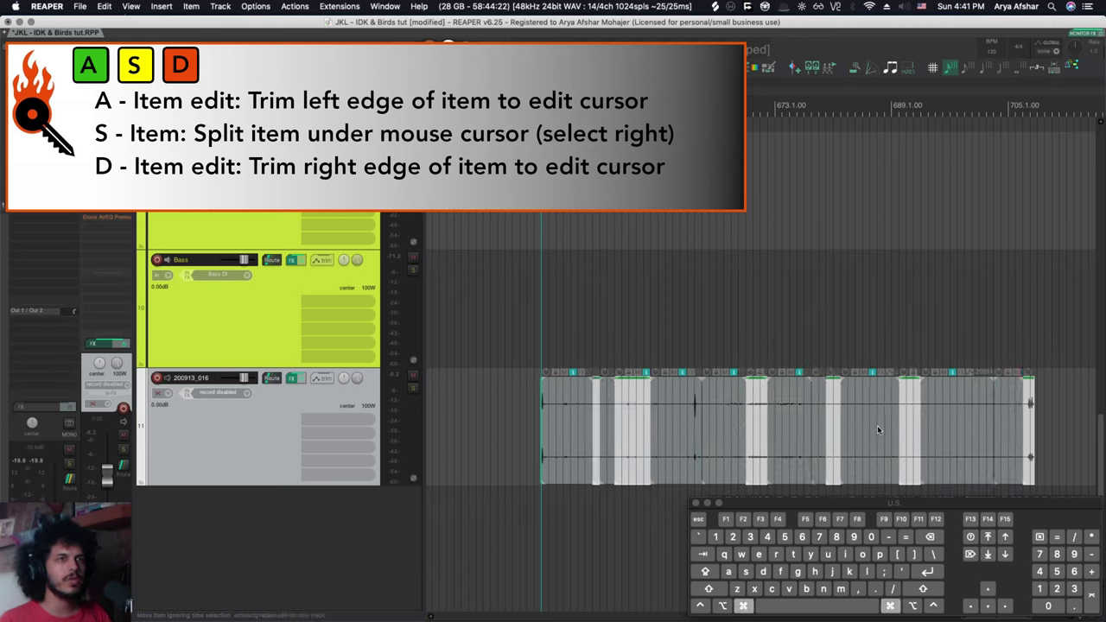
key("super+z")
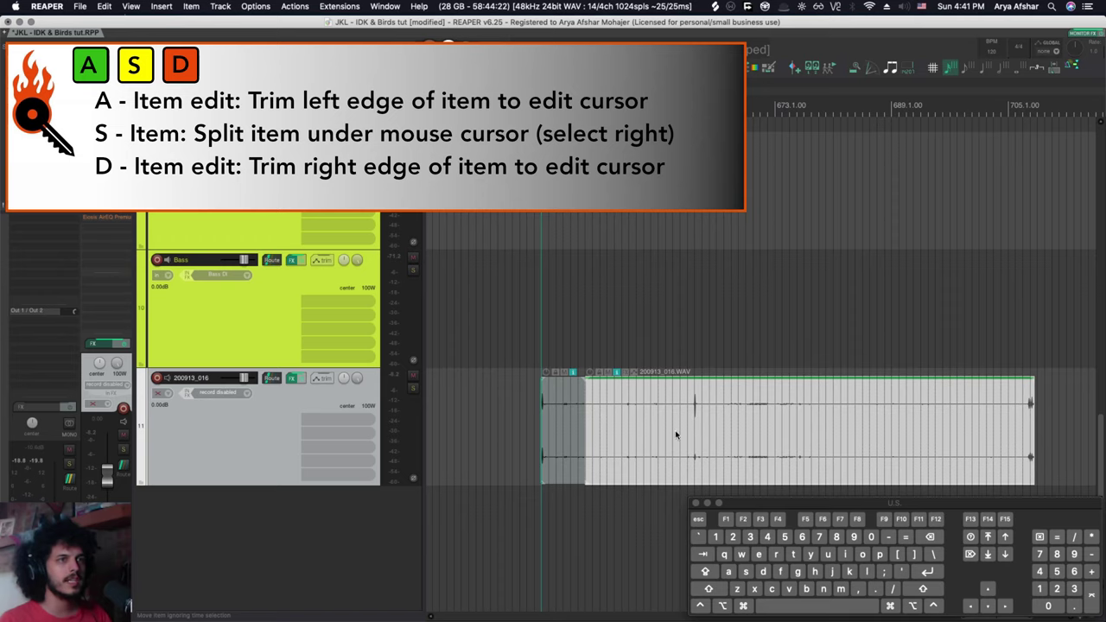
Step: Split the remaining long piece of the item once more, and trim the first piece's left edge to an edit cursor placed past the opening transient
key("s")
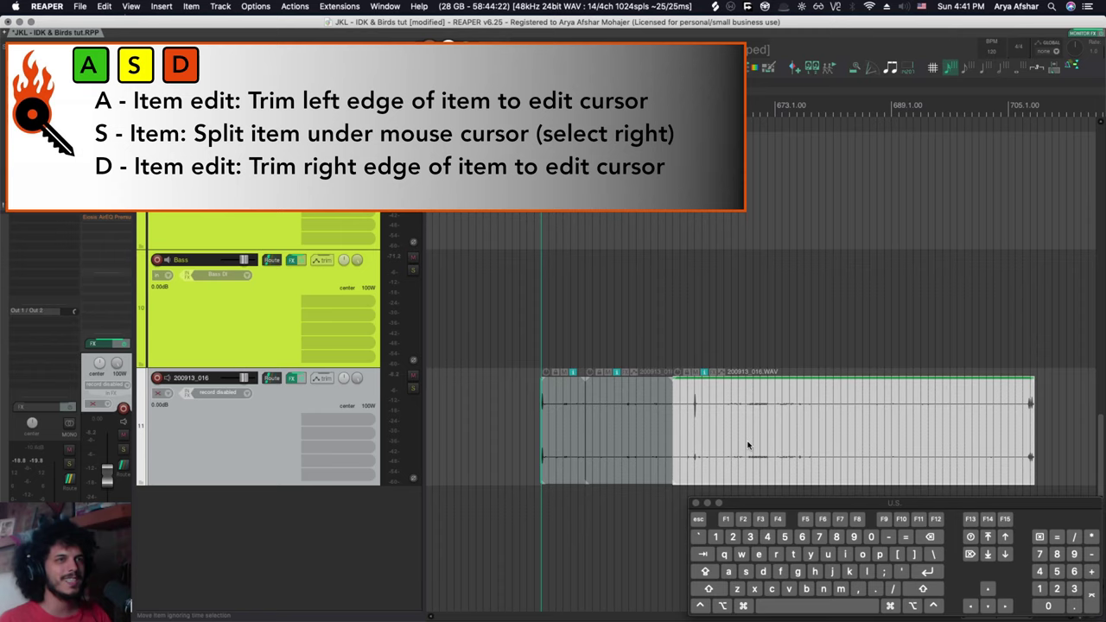
scroll(588, 445, "up", 5)
left_click(588, 445)
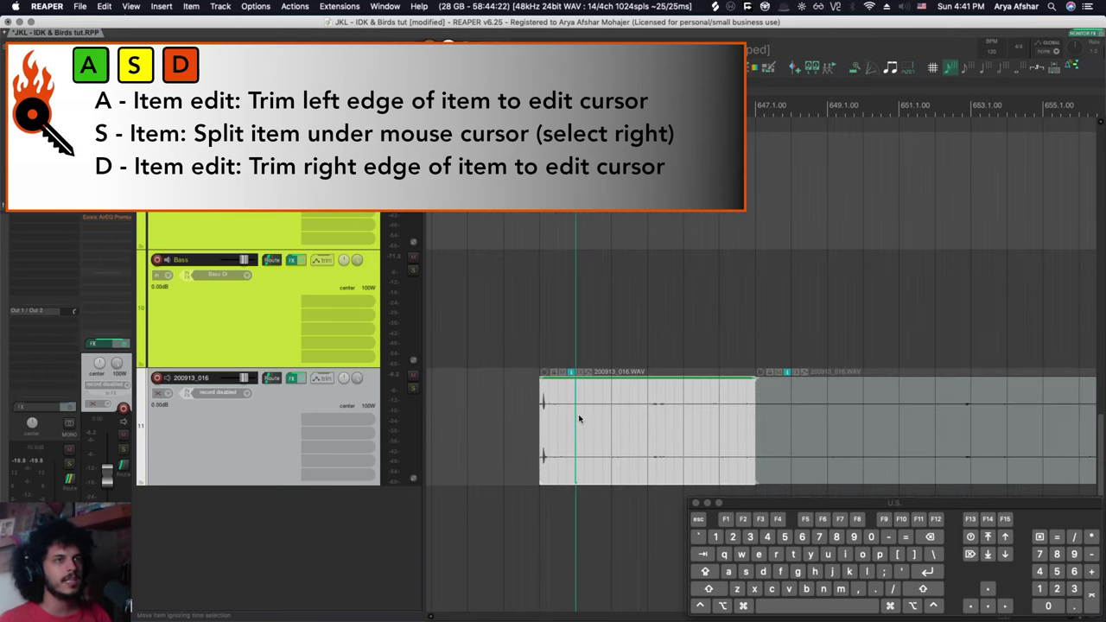
left_click(586, 420)
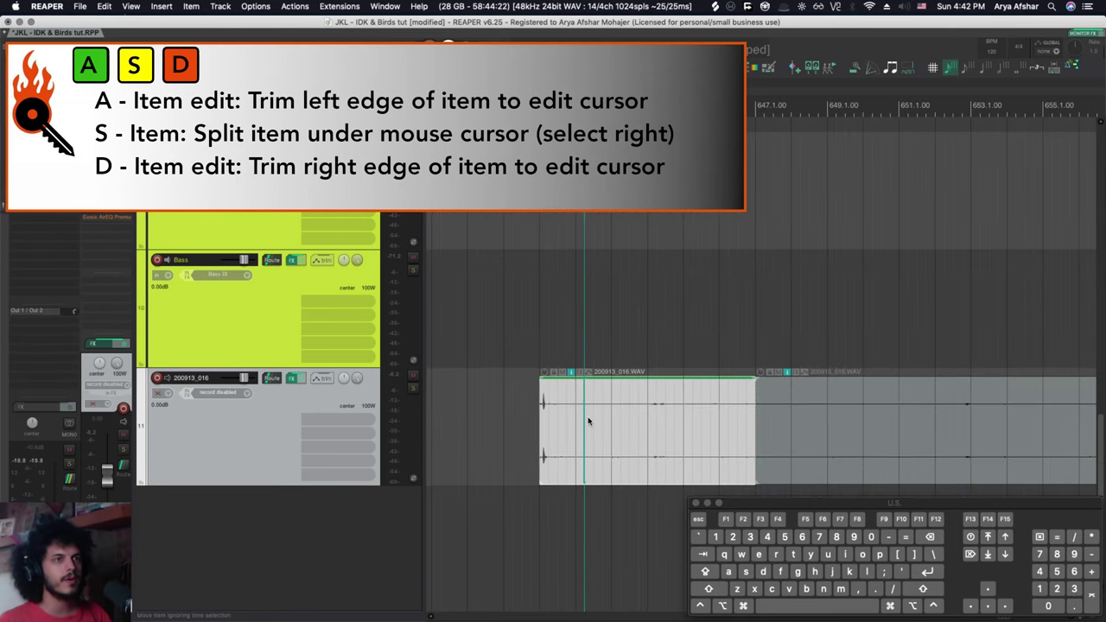
key("a")
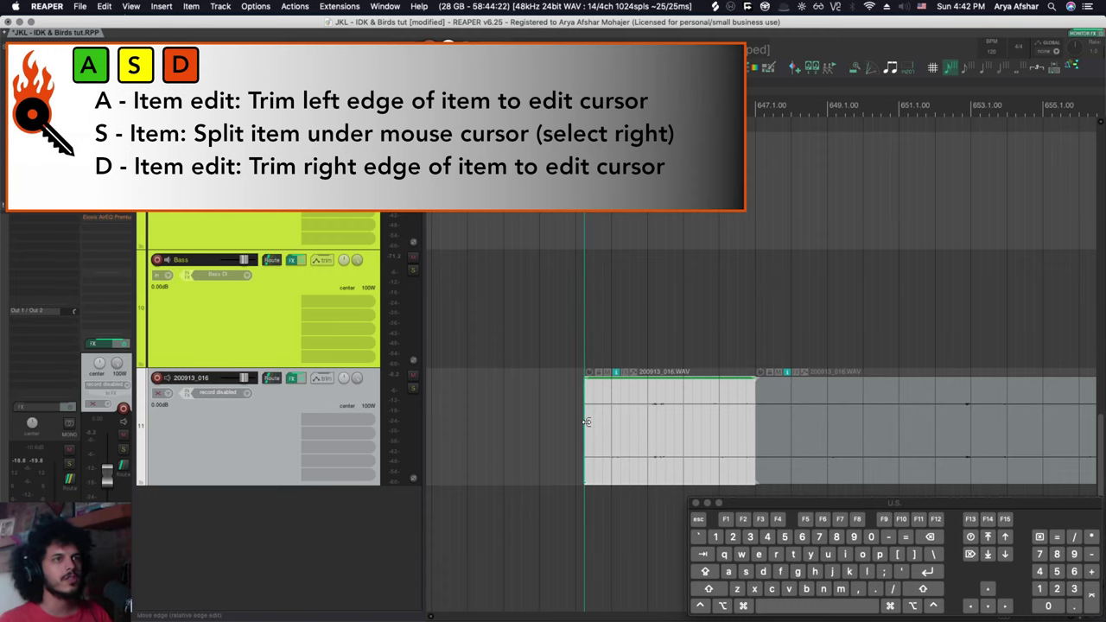
key("super+z")
key("a")
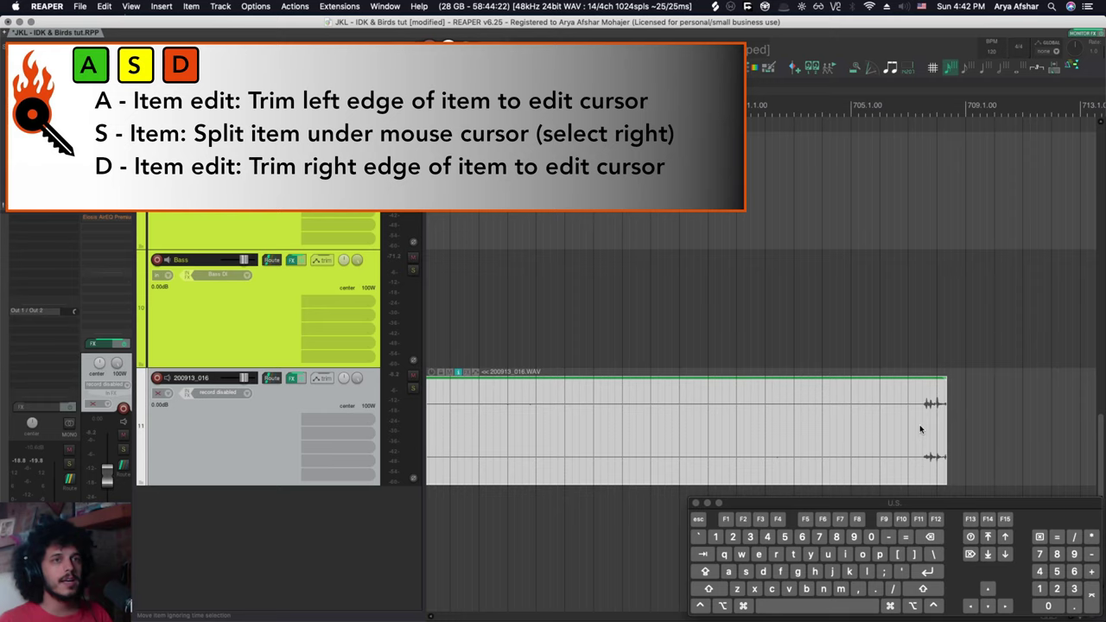
Step: Trim the right edge of the last piece to the edit cursor, placed just before the closing noise
left_click(915, 424)
key("d")
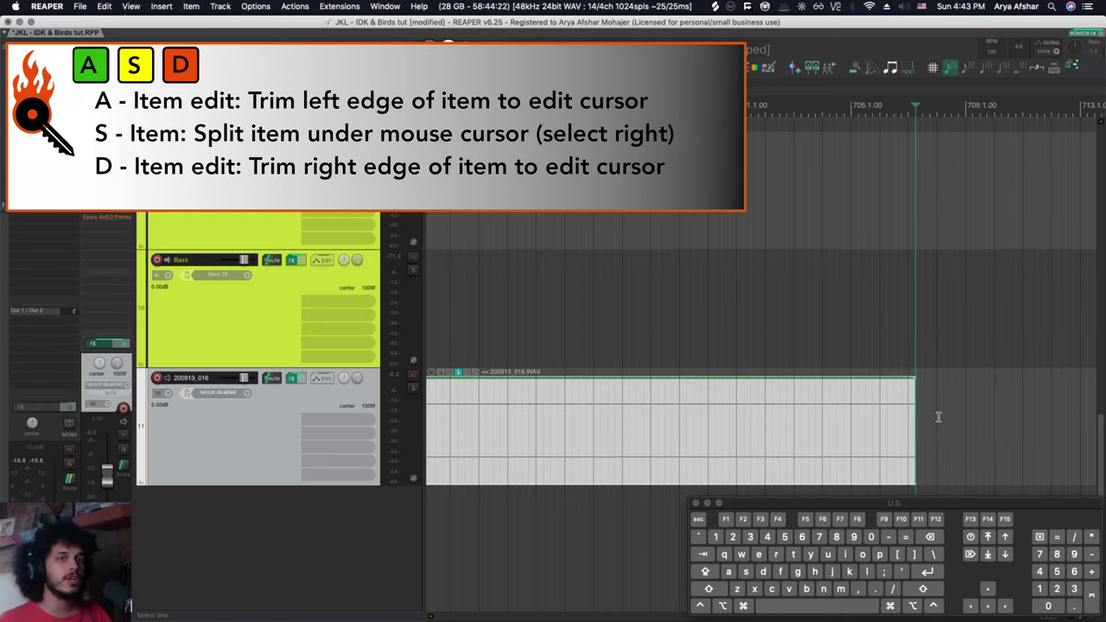
key("super+z")
key("d")
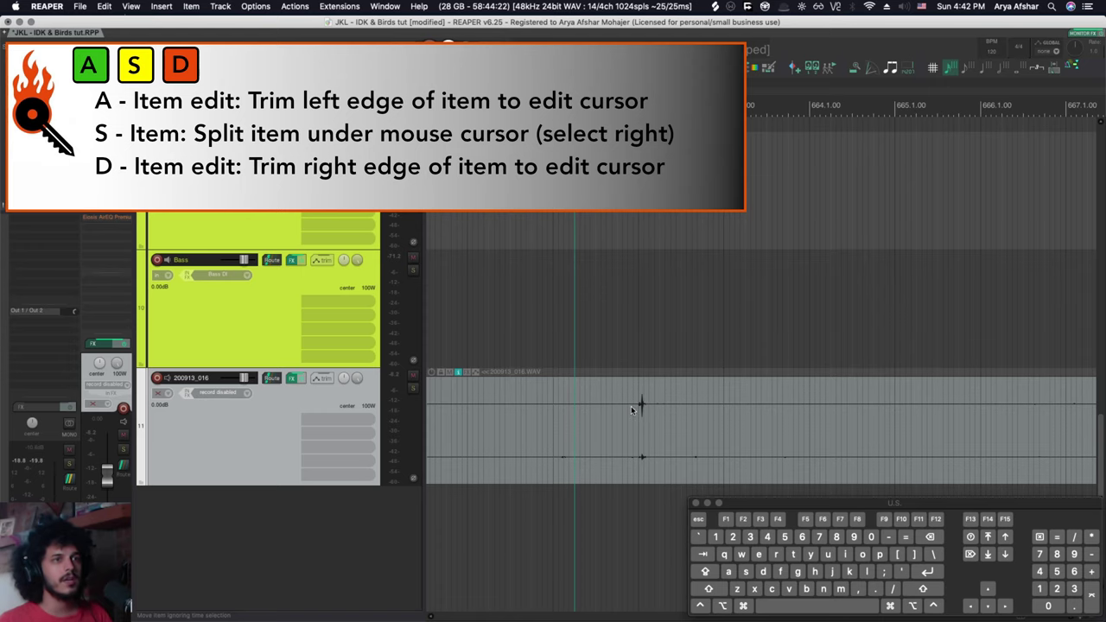
Step: Cut out the spike near bar 662 by splitting just before it and trimming the right piece's left edge past it
key("s")
left_click(656, 407)
key("a")
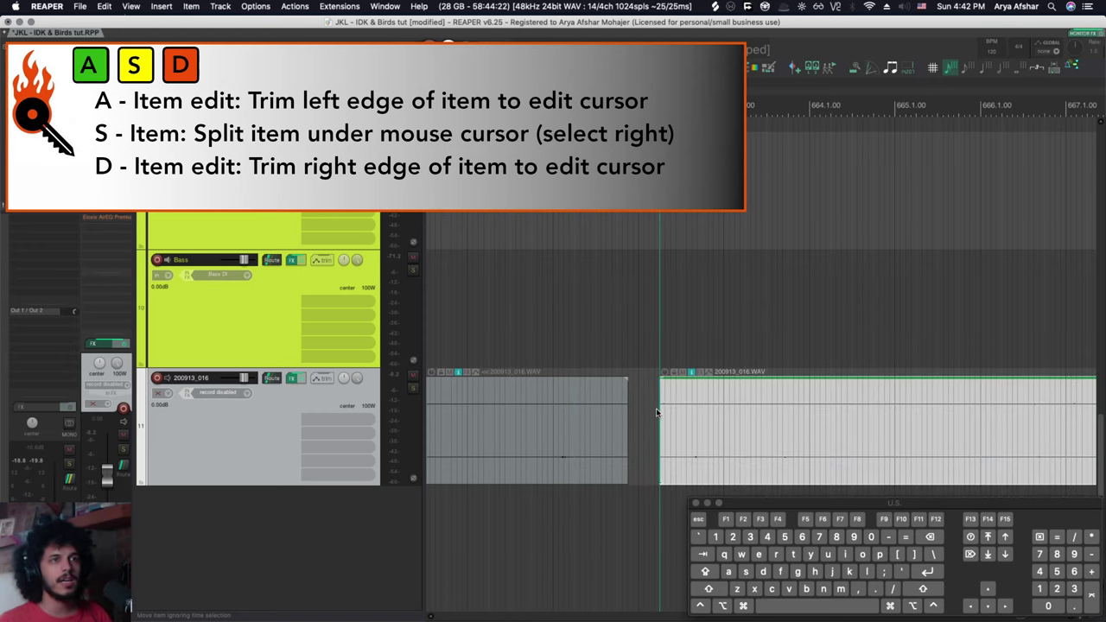
Step: Nudge the piece after the gap left and right in grid-size increments
key("q")
key("q")
key("q")
key("q")
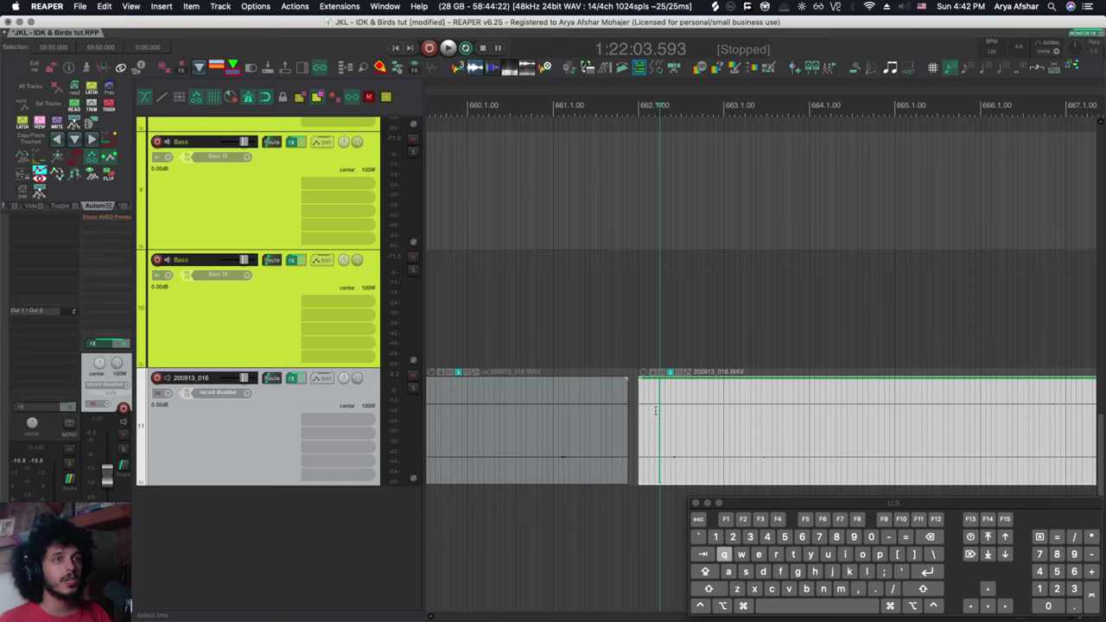
key("q")
key("w")
key("w")
key("w")
key("q")
key("q")
key("q")
key("q")
key("q")
key("q")
key("w")
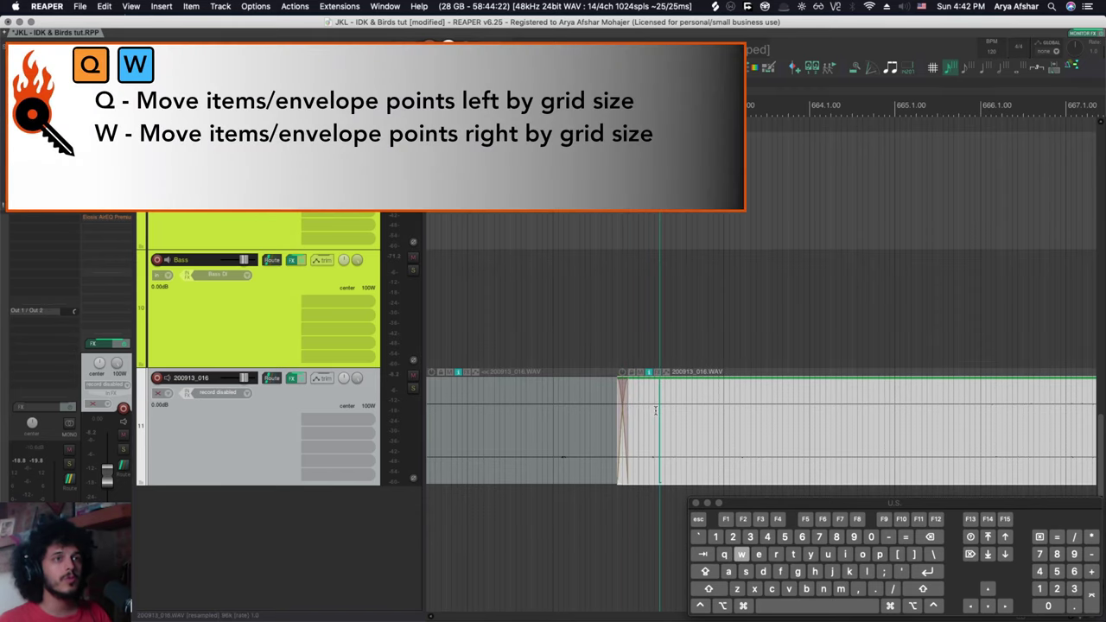
key("w")
key("w")
key("q")
key("q")
key("w")
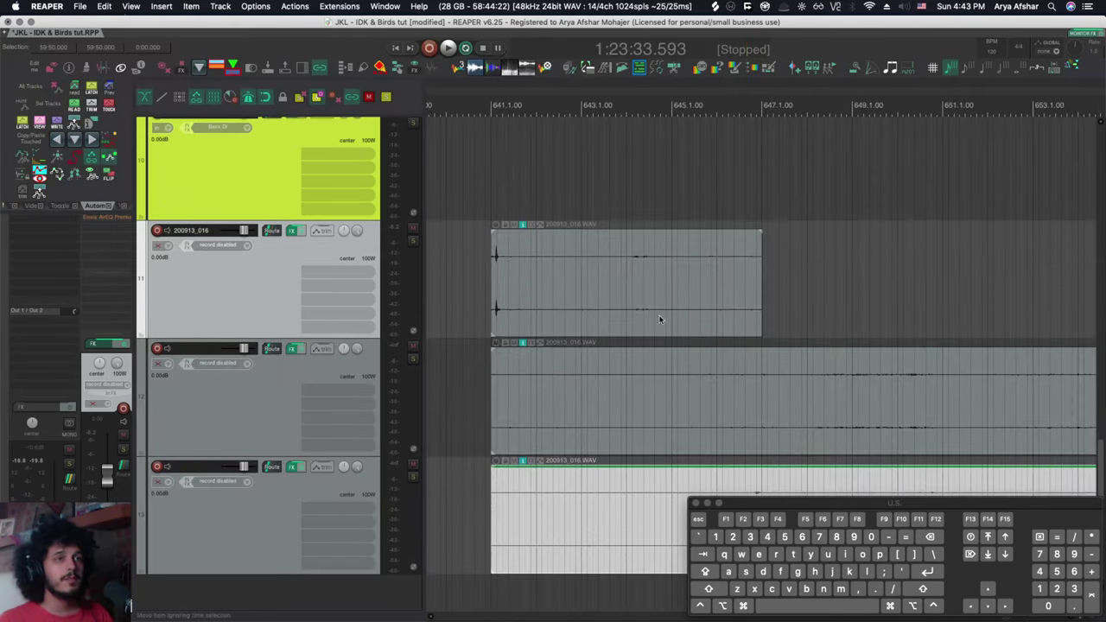
Step: Split the item on track 11 at one point and the item on track 12 at two points
key("s")
key("s")
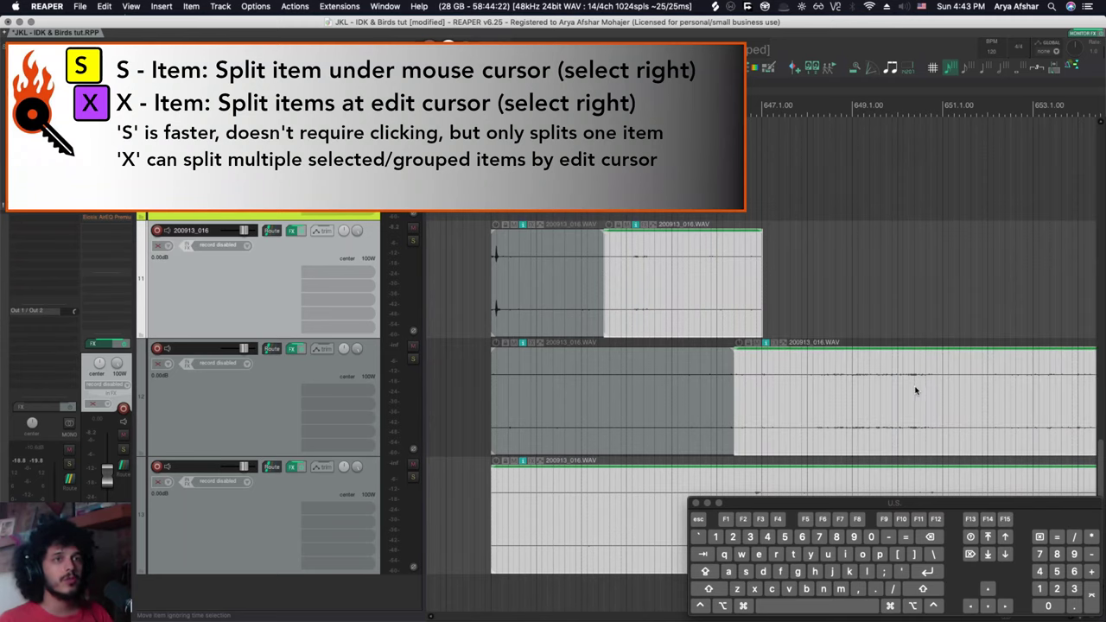
key("s")
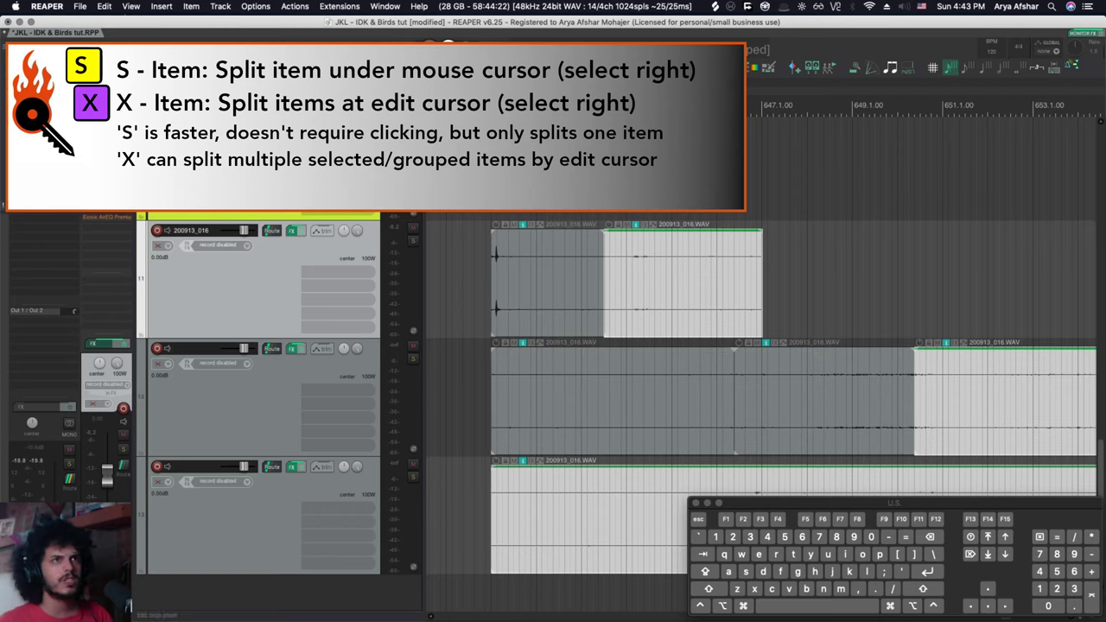
Step: Select the items crossing a point between bars 643 and 645 on tracks 11 to 13, and split them together at the edit cursor
left_click(615, 276)
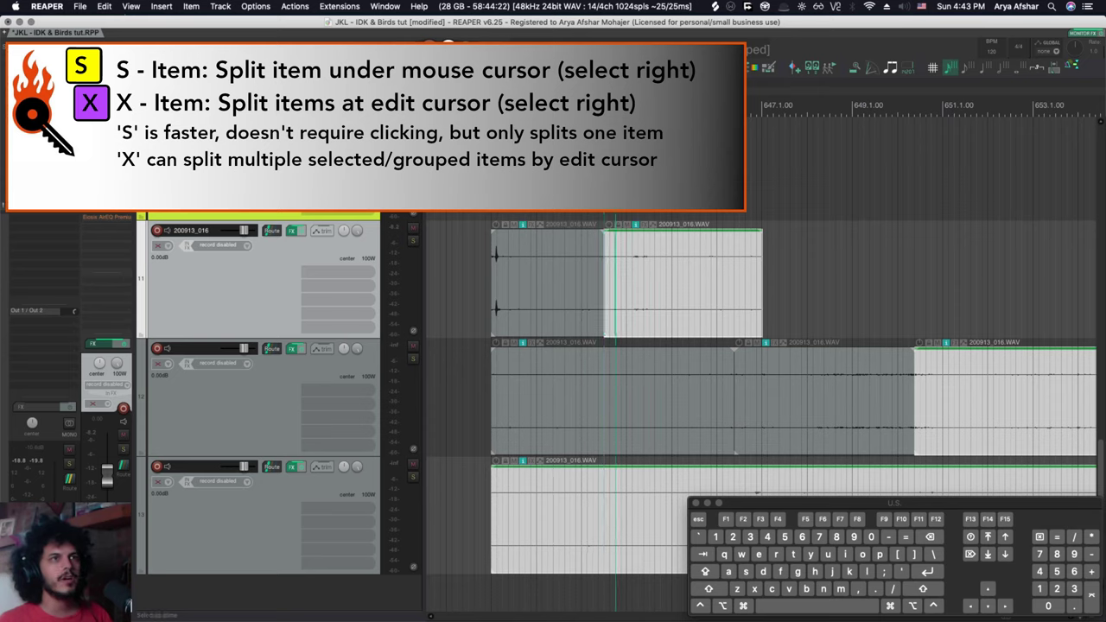
left_click_drag(580, 272, 637, 511)
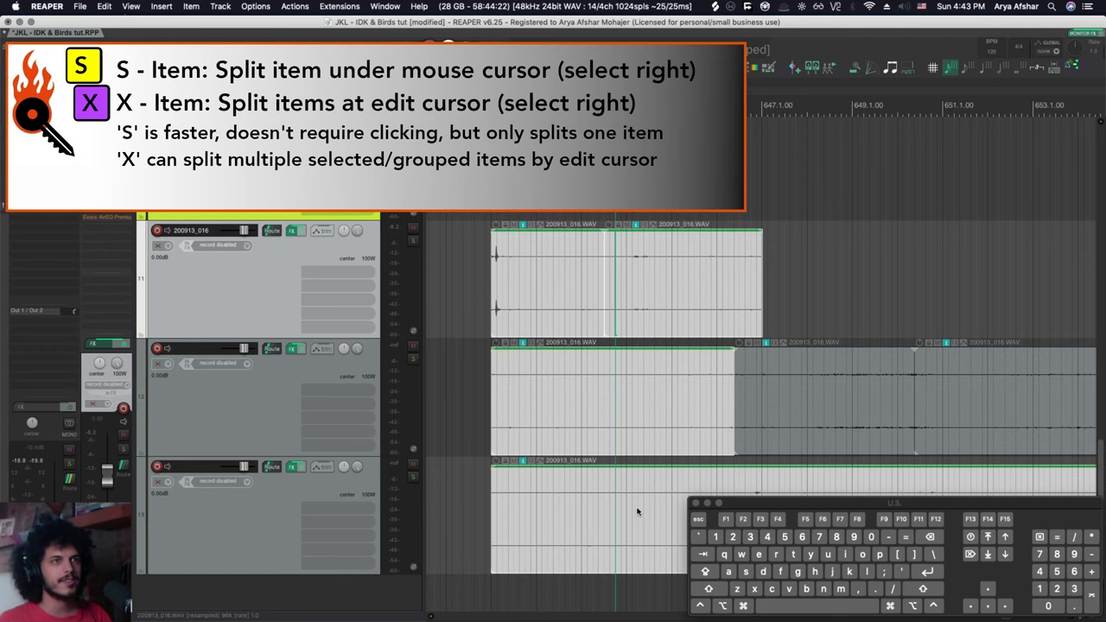
key("x")
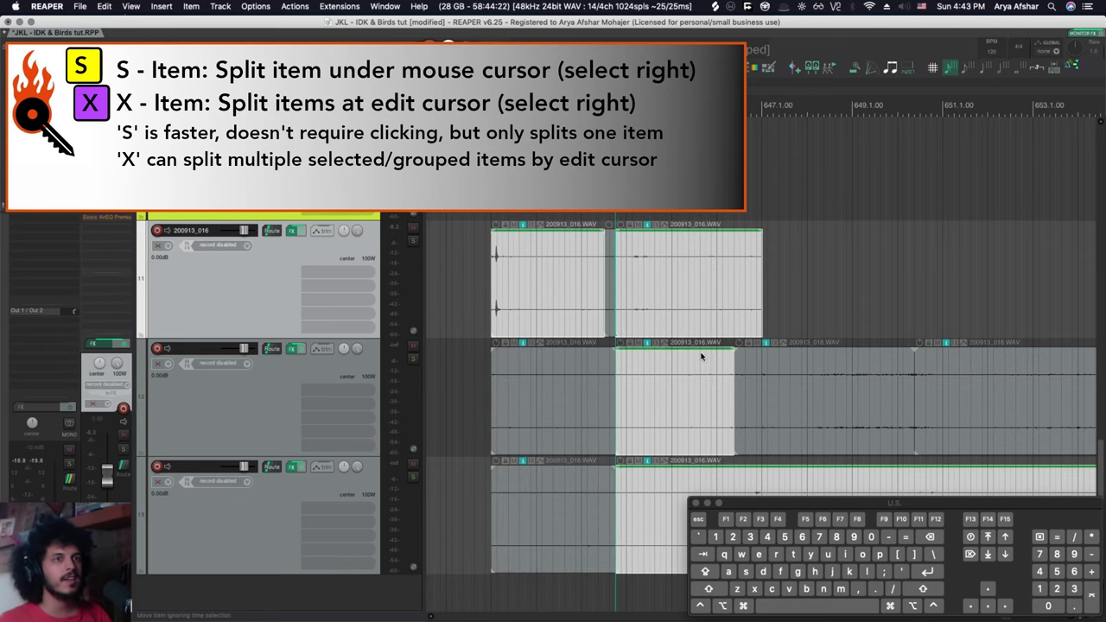
Step: Try splitting the grouped first items on tracks 11, 12 and 13 one by one at different points, and undo the splits
scroll(604, 400, "right", 1)
scroll(604, 399, "up", 1)
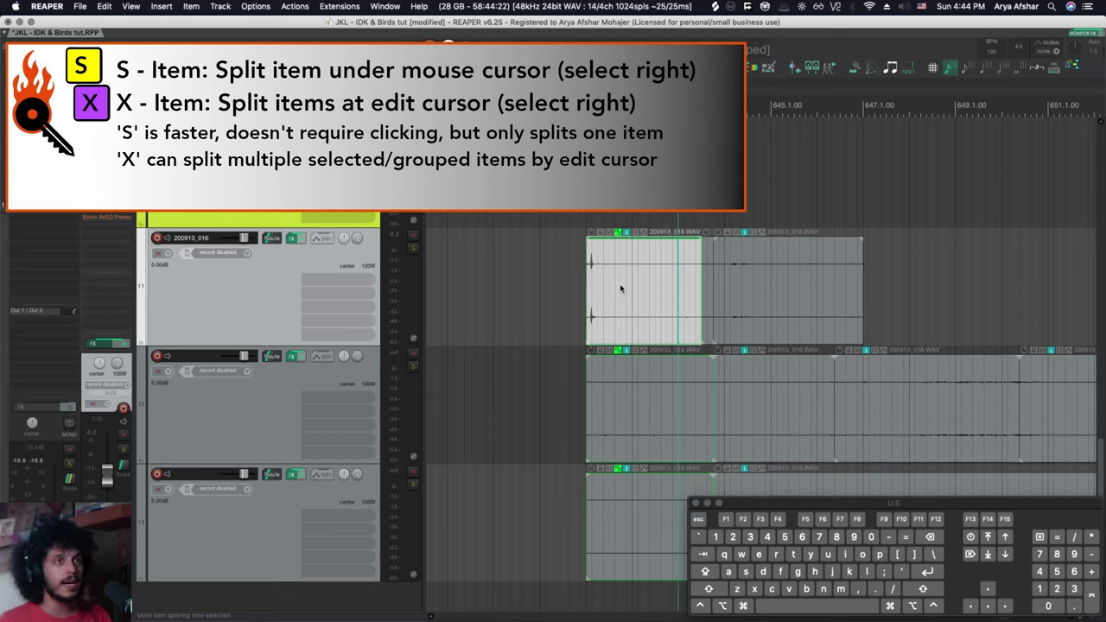
key("s")
key("s")
key("s")
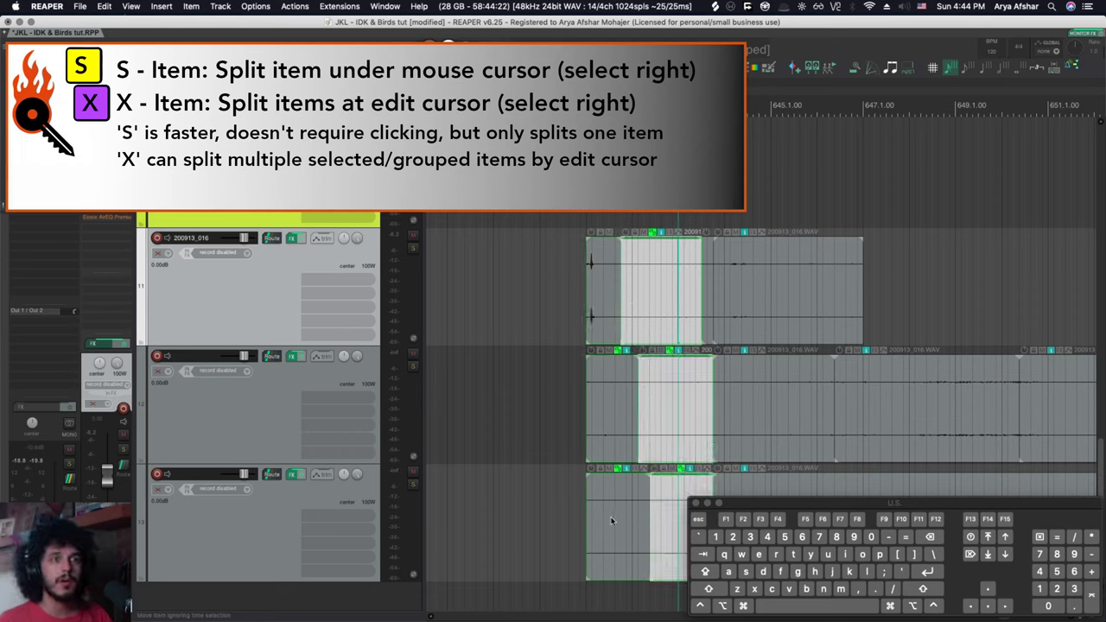
key("s")
key("super+z")
key("super+z")
key("super+z")
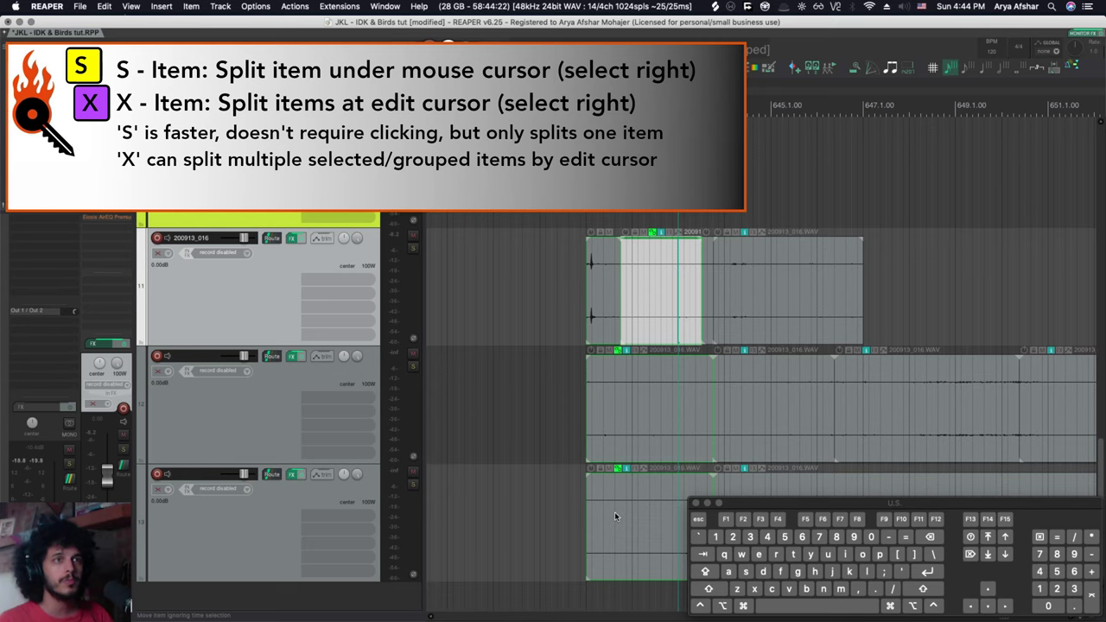
key("super+z")
Step: Group the ungrouped pieces starting shortly before bar 644 on tracks 11 to 13, and remove them from that group
scroll(605, 312, "right", 1)
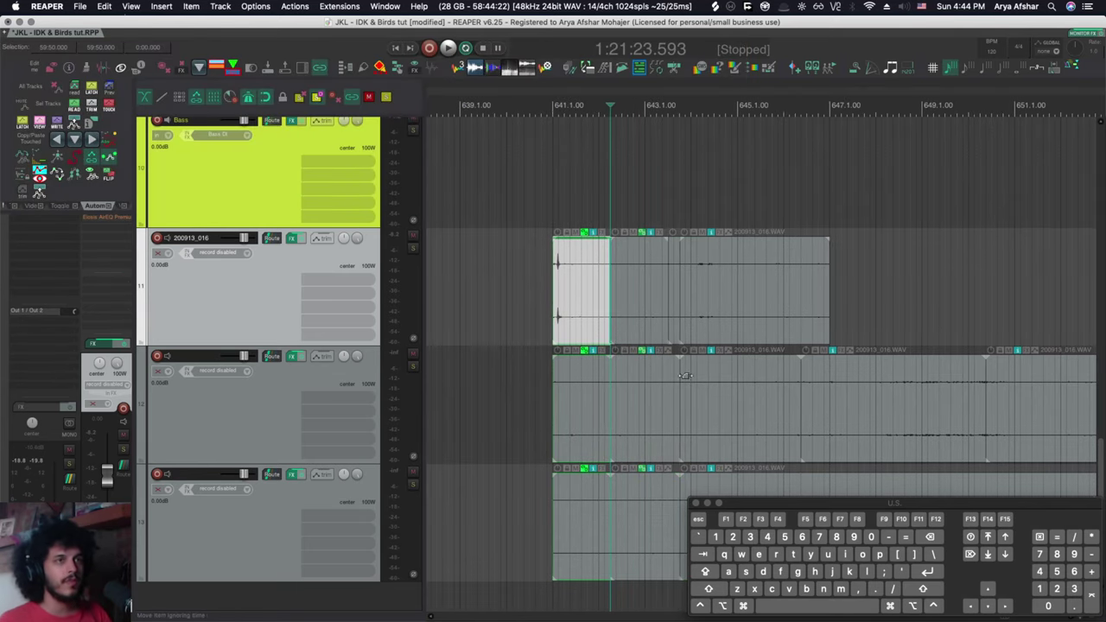
scroll(742, 374, "right", 8)
left_click(592, 311)
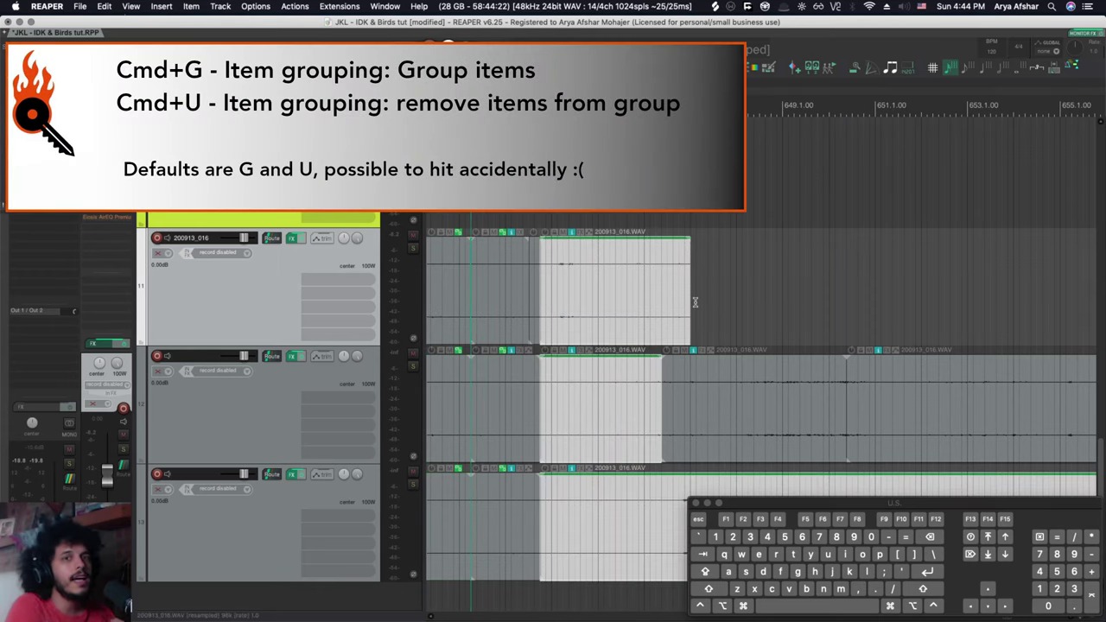
key("super+g")
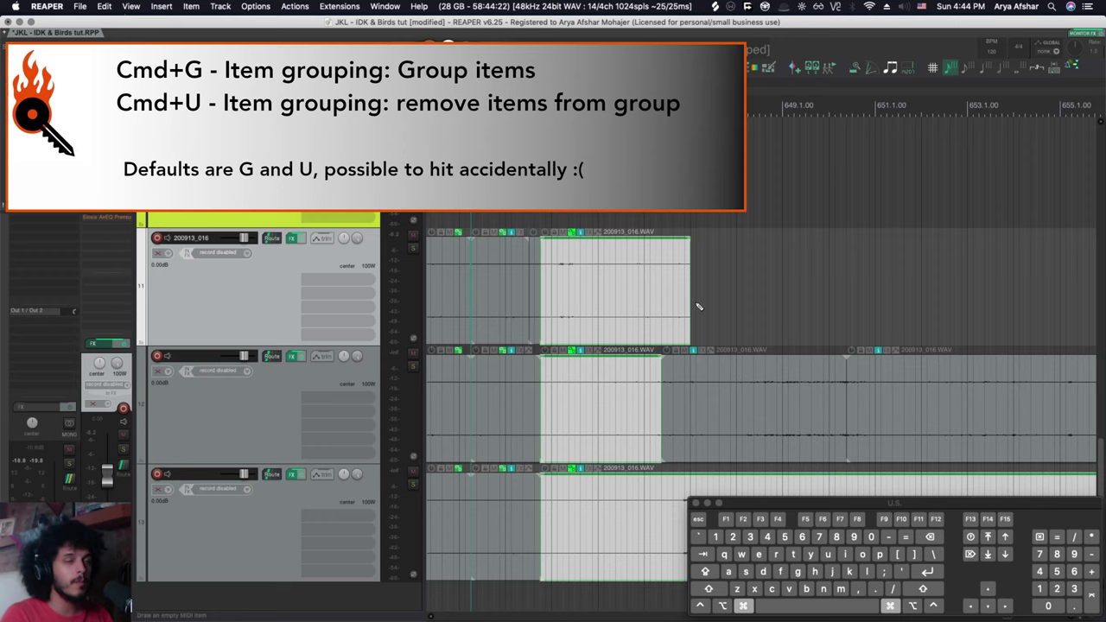
key("super+u")
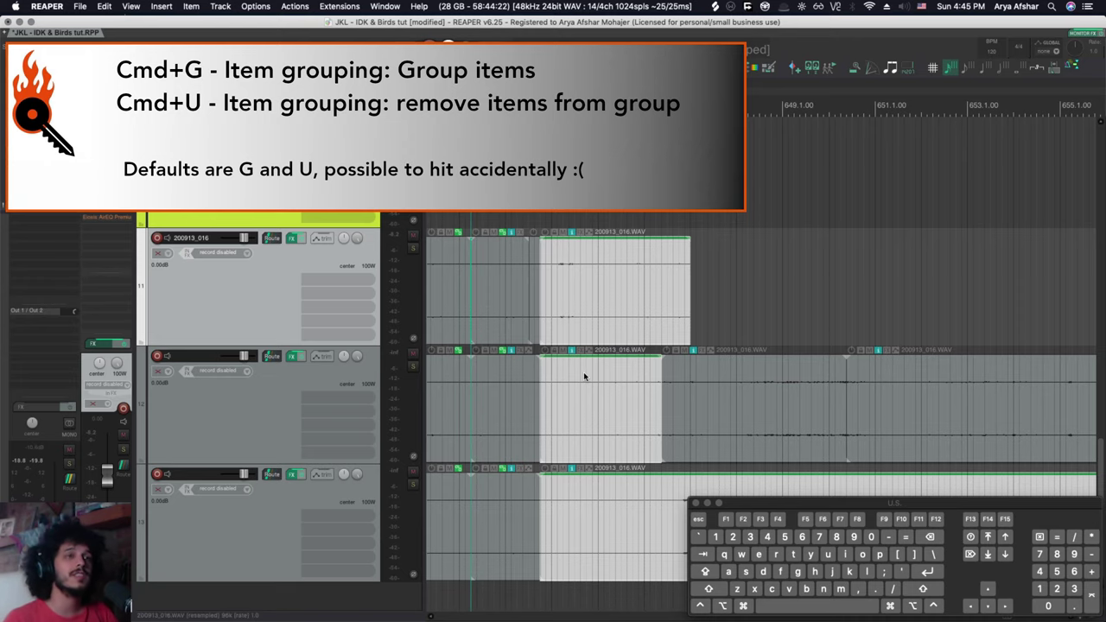
scroll(584, 376, "left", 2)
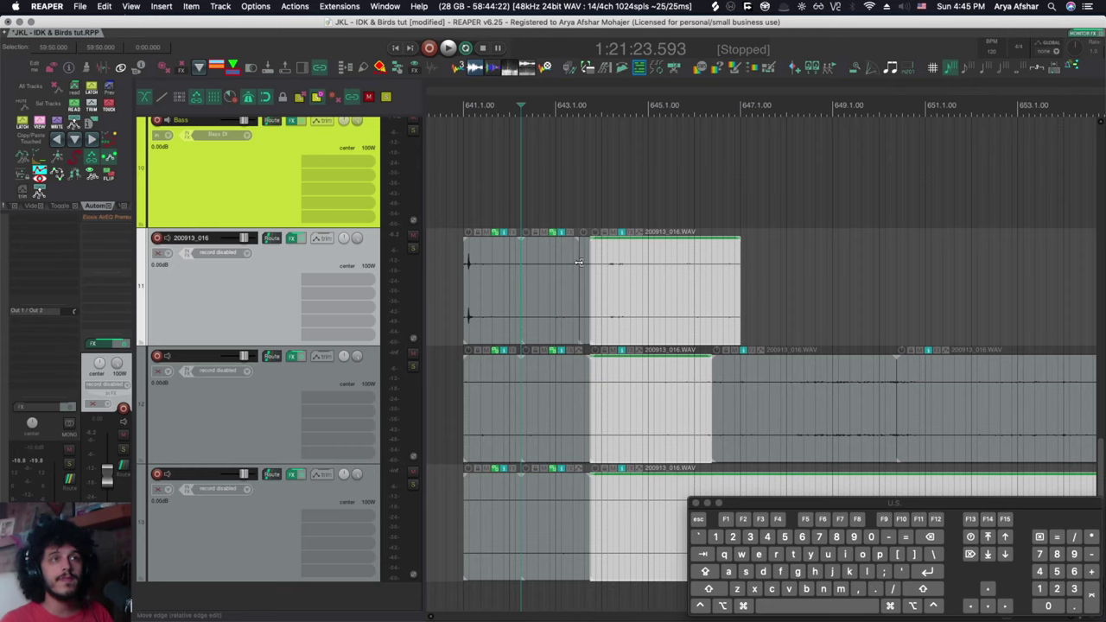
scroll(567, 411, "right", 2)
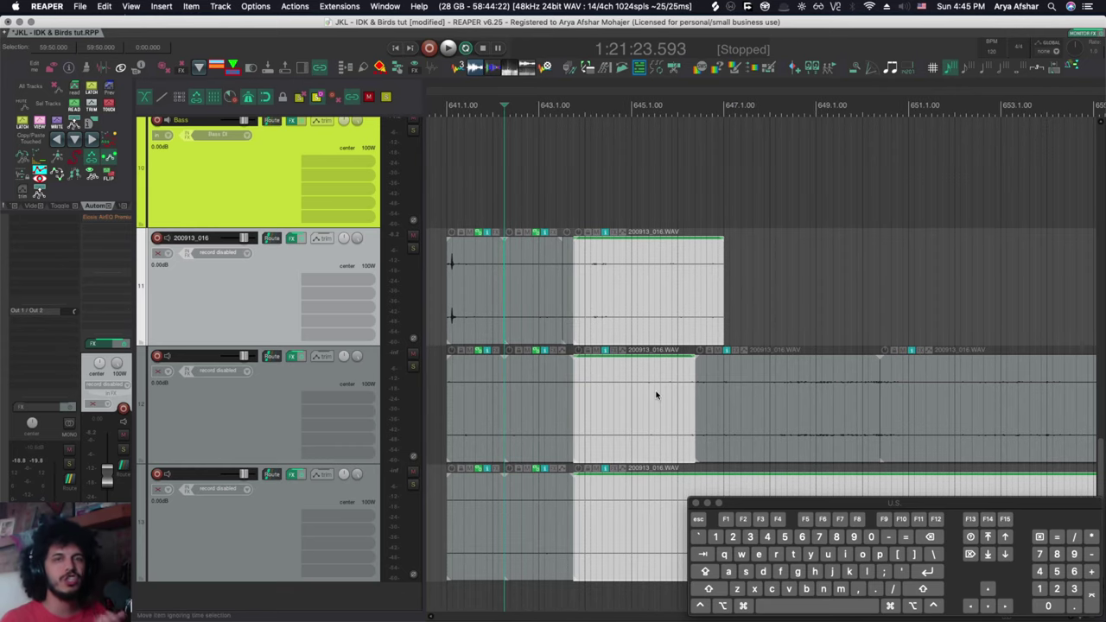
Step: Open the Dynamic Split settings for the last item on track 11 and dismiss them without splitting
left_click(647, 291)
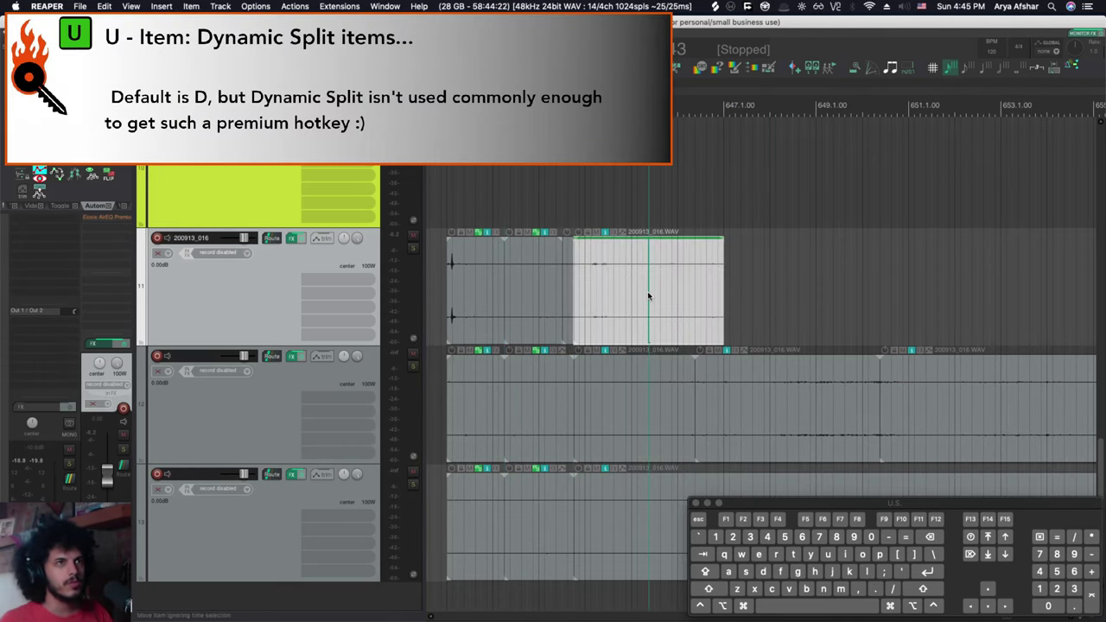
key("u")
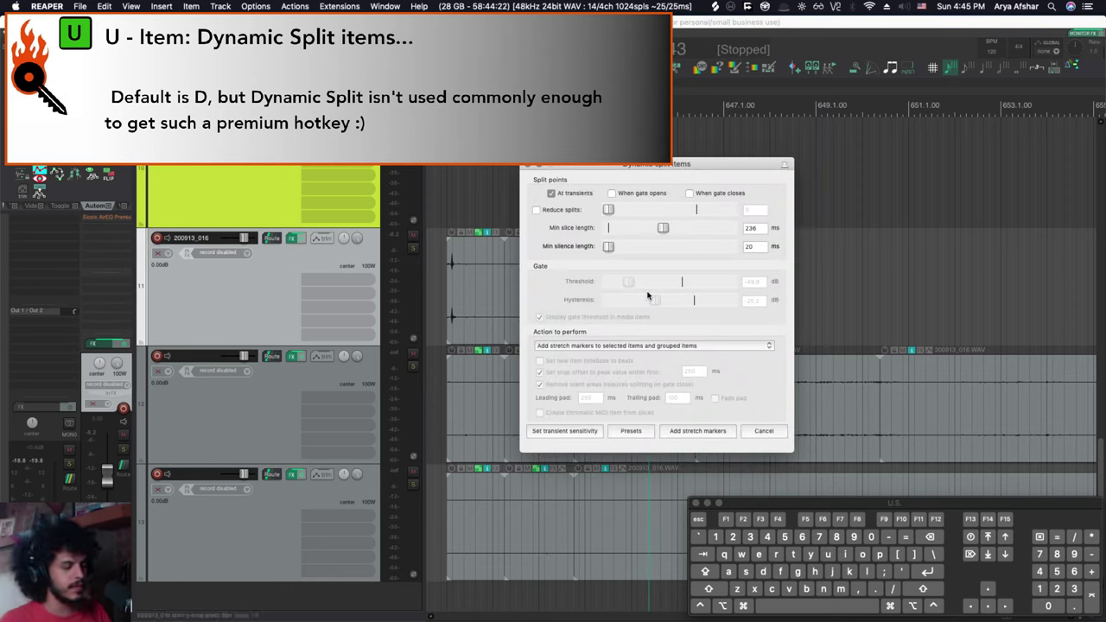
key("Escape")
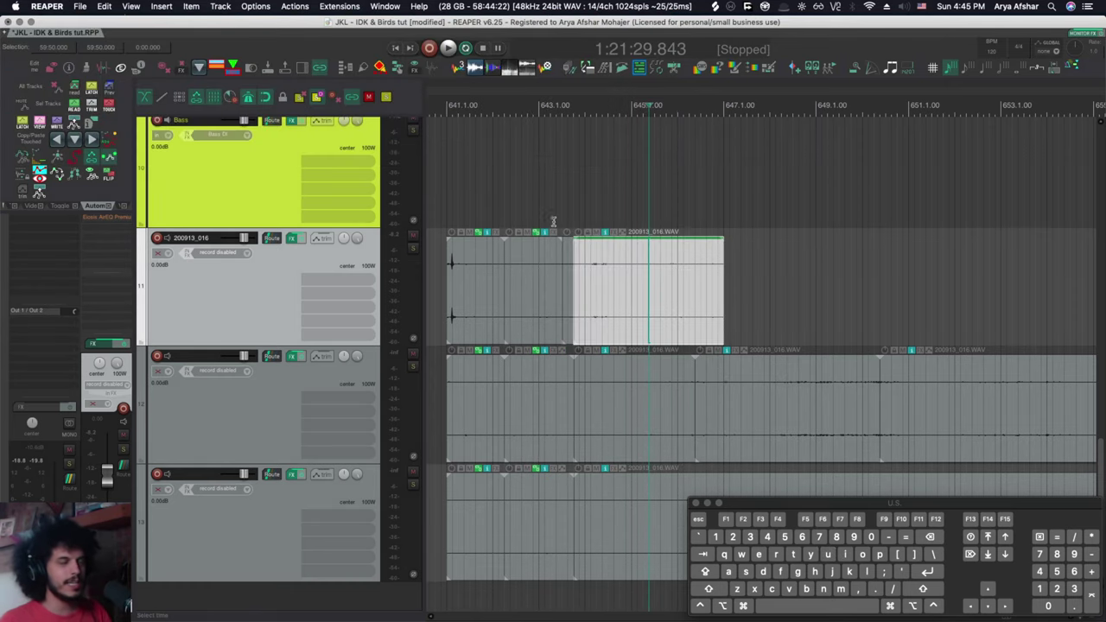
Step: Trim the right edge of track 11's last item to about bar 645, and undo the further trims on tracks 11 and 12
key("d")
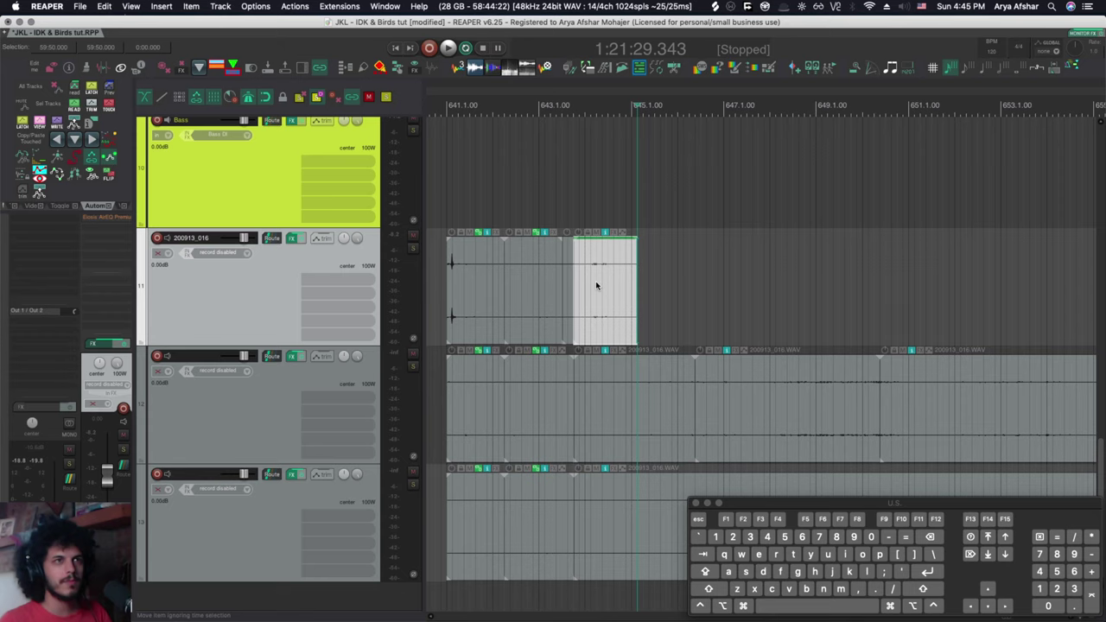
key("d")
left_click(726, 399)
key("d")
key("super+z")
key("super+z")
key("super+z")
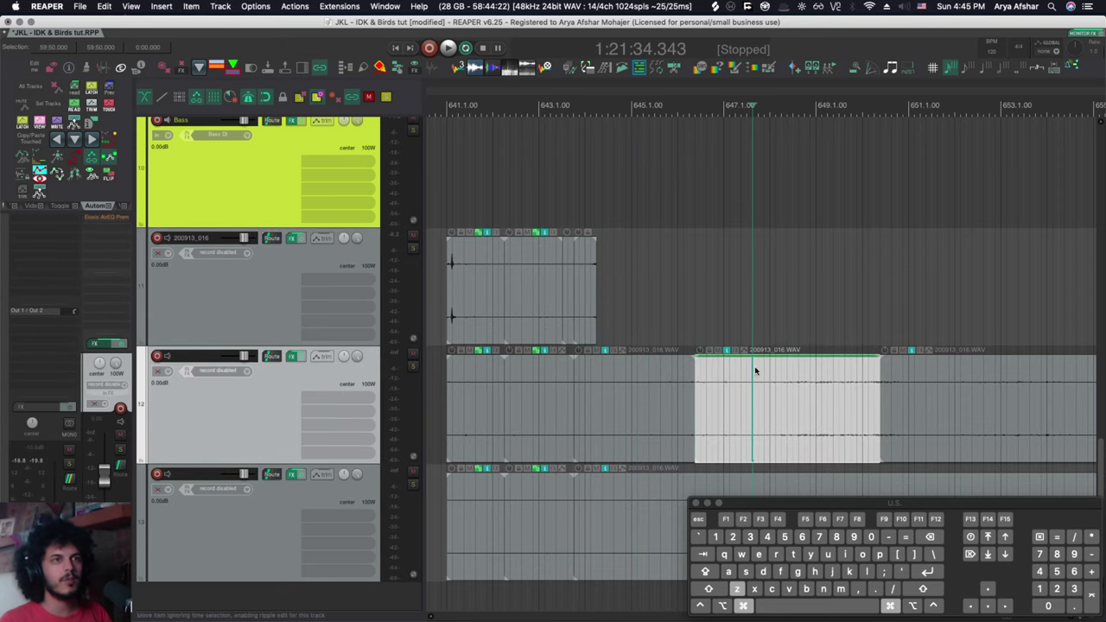
Step: Trim the right edge of track 12's last item to between bars 656 and 657, and move the item to start just after bar 655
scroll(839, 410, "right", 3)
left_click(805, 383)
key("d")
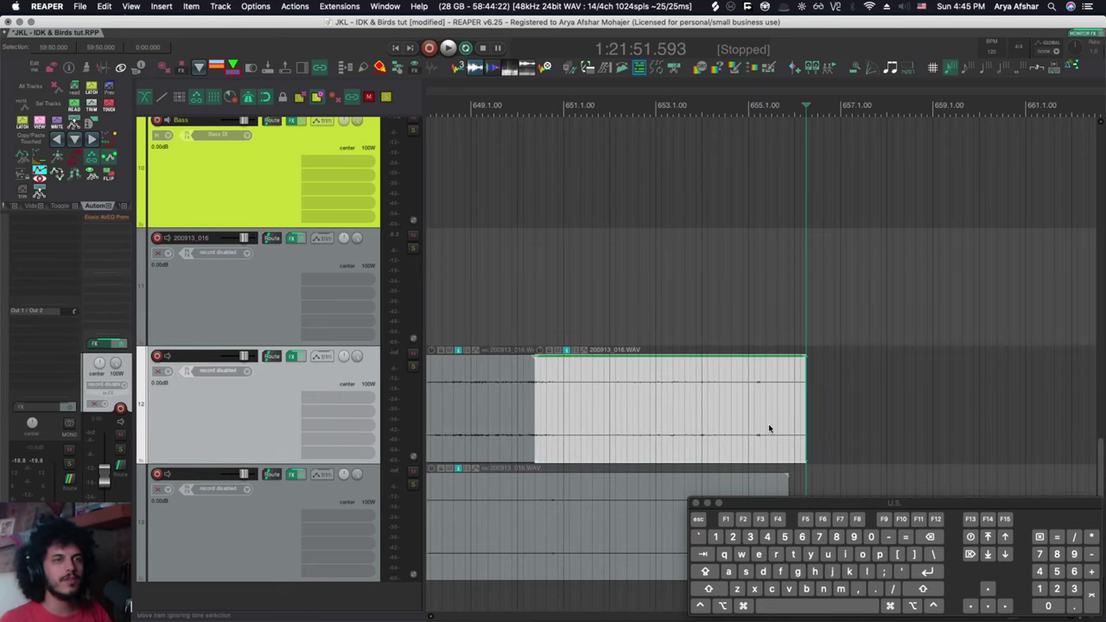
scroll(768, 423, "left", 4)
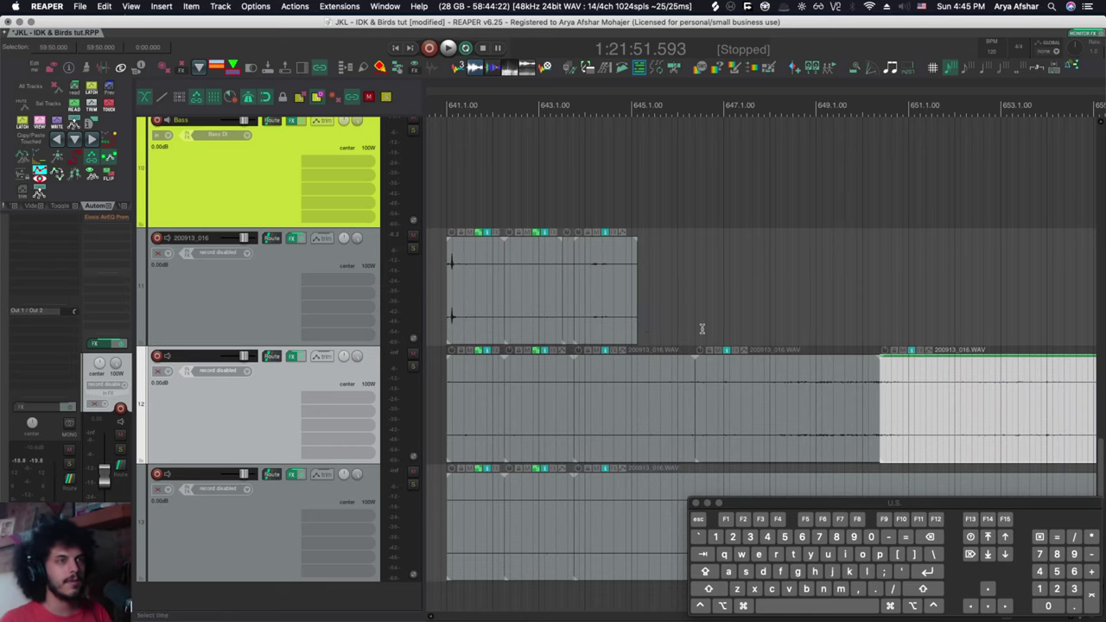
scroll(722, 410, "right", 3)
left_click_drag(645, 405, 864, 403)
scroll(775, 403, "right", 1)
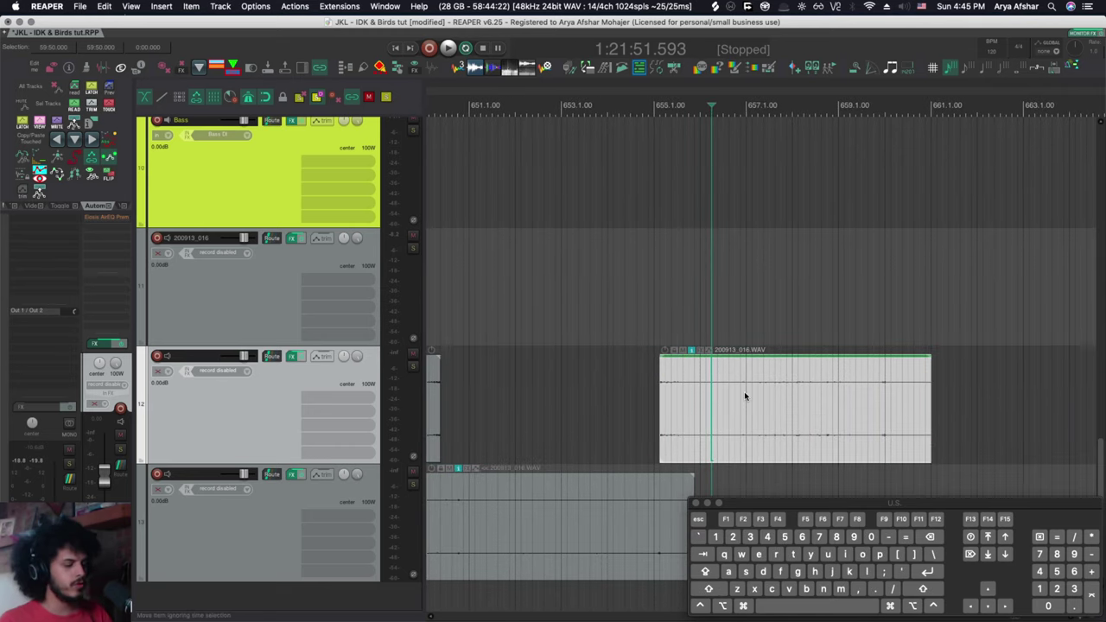
Step: Try trimming both edges of the moved item on track 12 to the edit cursor, and undo the trims
key("a")
left_click(882, 400)
key("d")
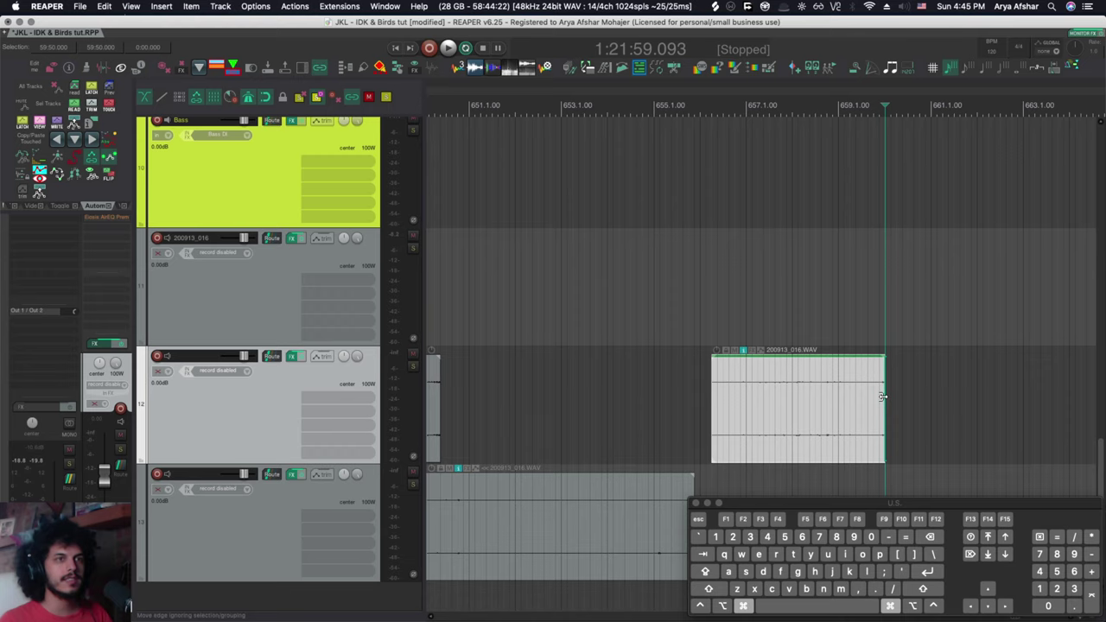
key("super+z")
Step: Fade the moved track 12 item in up to a point just after bar 656, and fade it out from just before bar 660
left_click(717, 394)
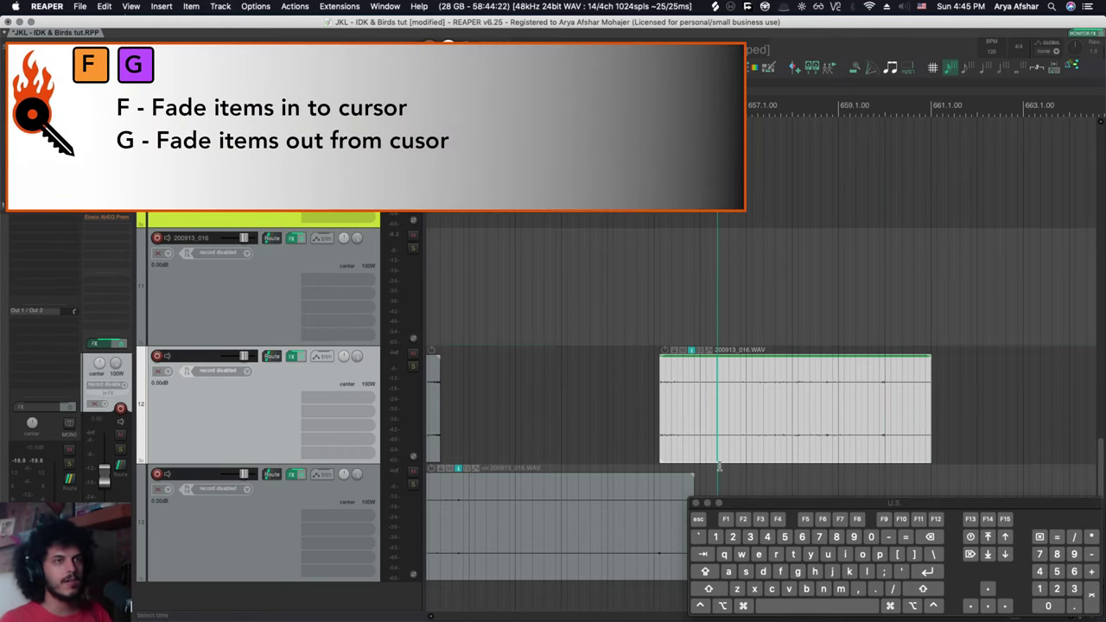
key("f")
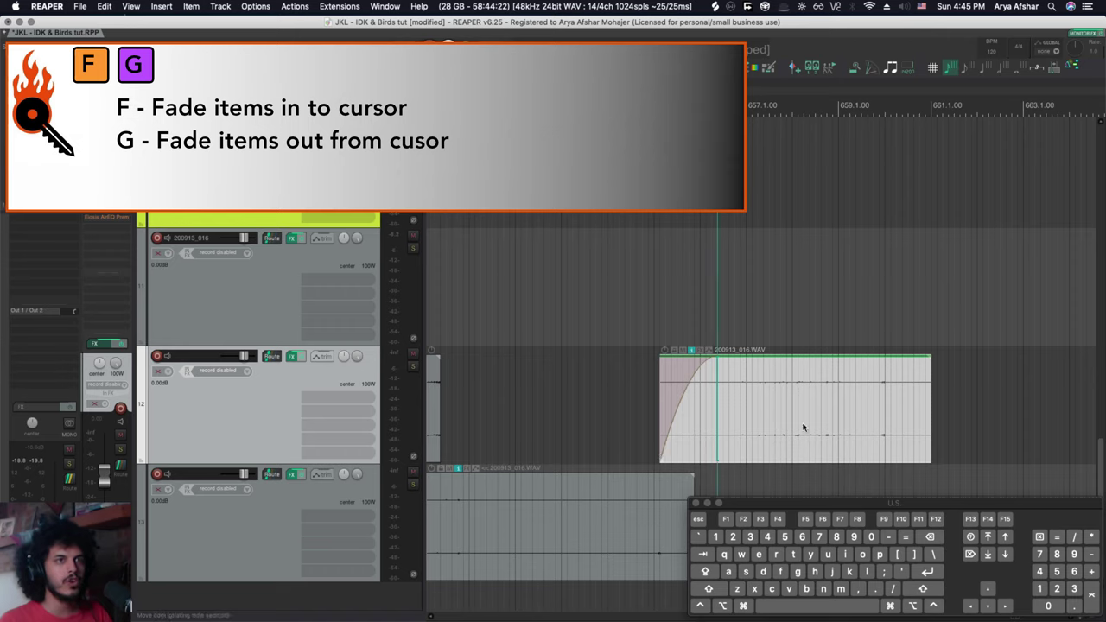
left_click(874, 390)
key("g")
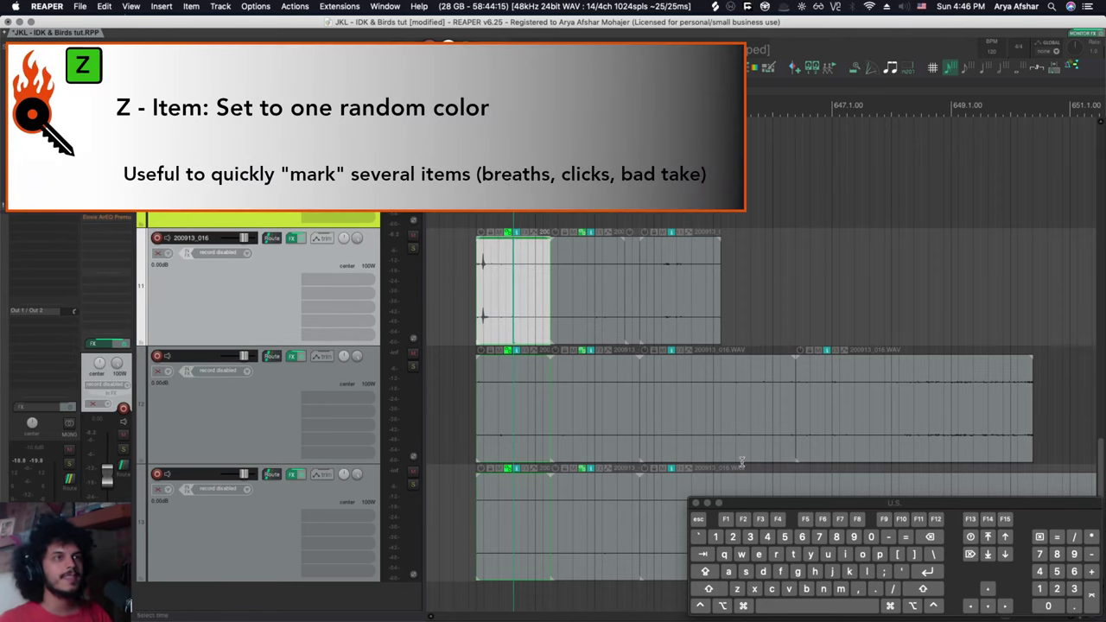
Step: Give the first item on track 11, the second and fourth items on track 12 and the second item on track 13 separate random colors
left_click(604, 401)
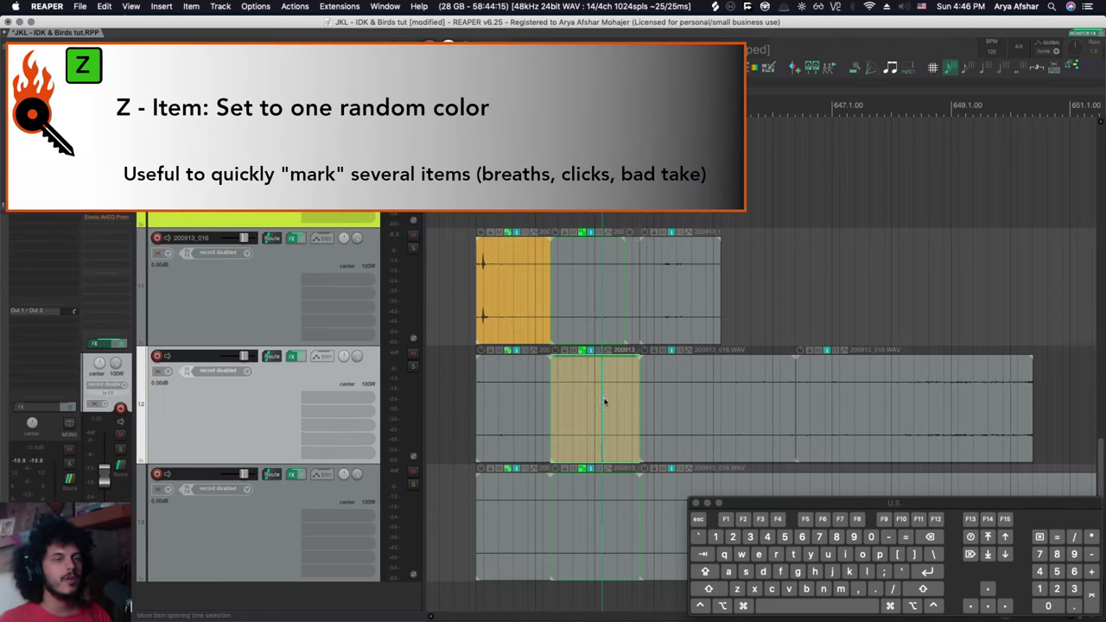
left_click(819, 428)
key("z")
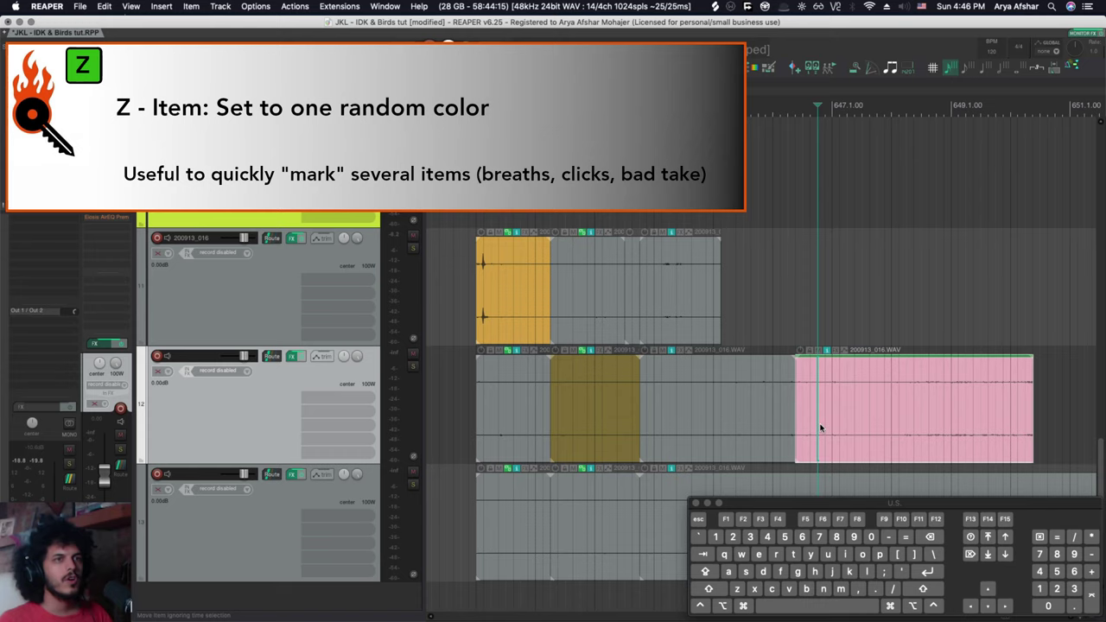
left_click(543, 516)
key("z")
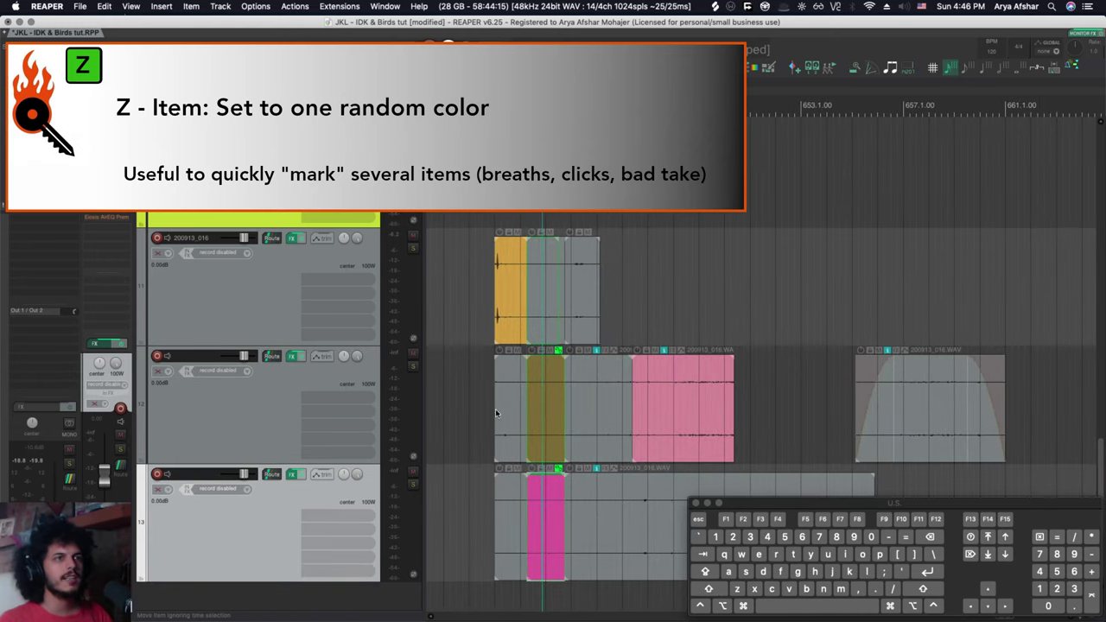
Step: Set all items on track 12 to one random color, and recolor its second and third items with another
left_click_drag(495, 410, 905, 414)
key("z")
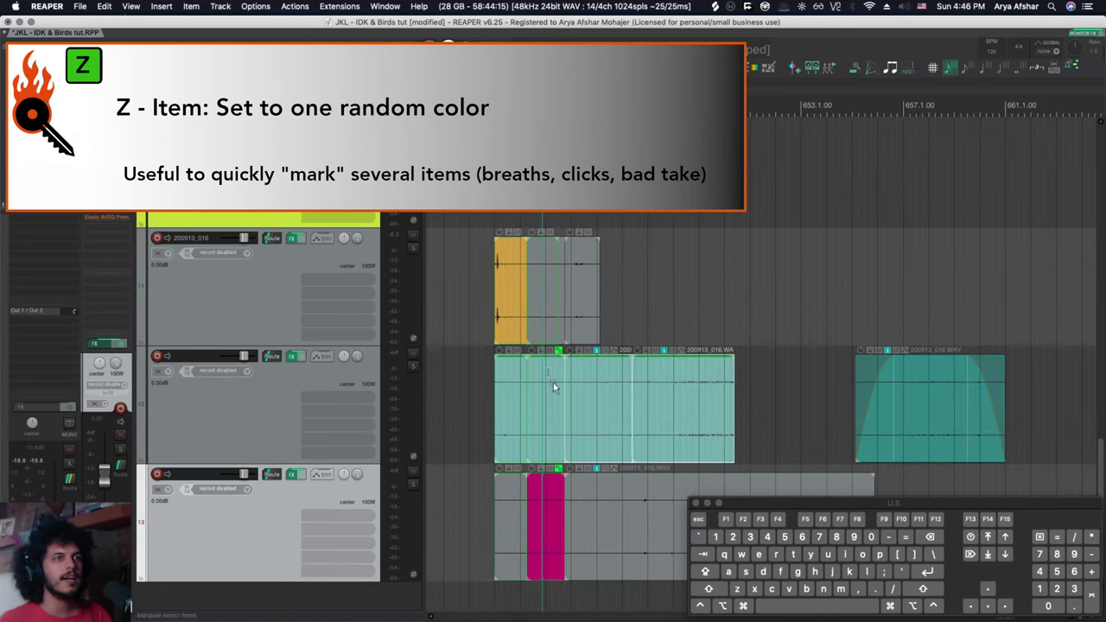
left_click(593, 413)
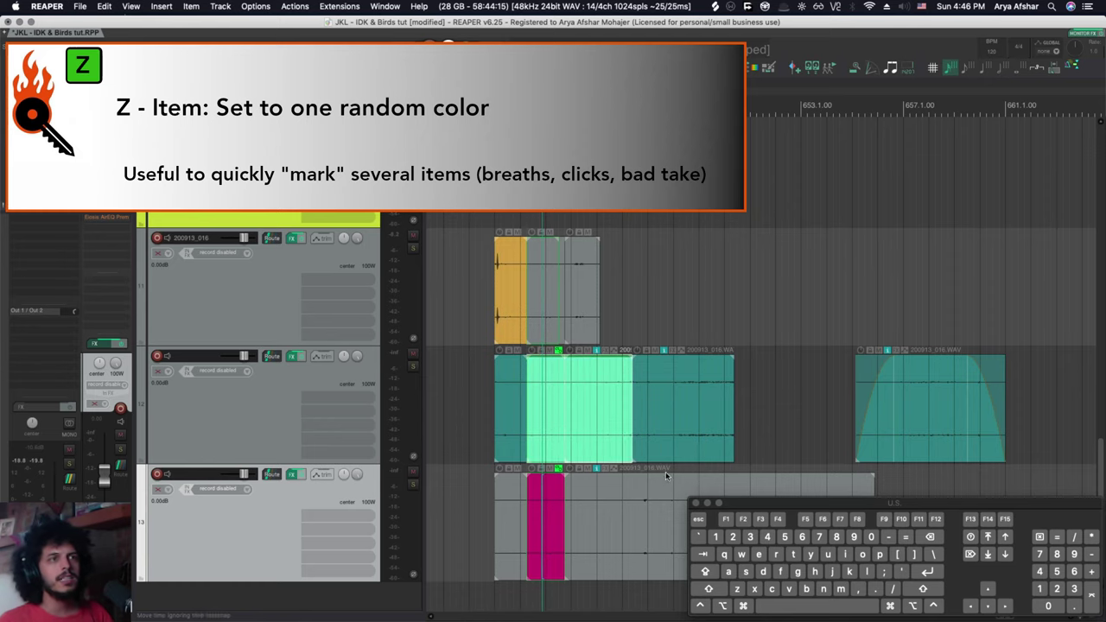
scroll(588, 497, "down", 3)
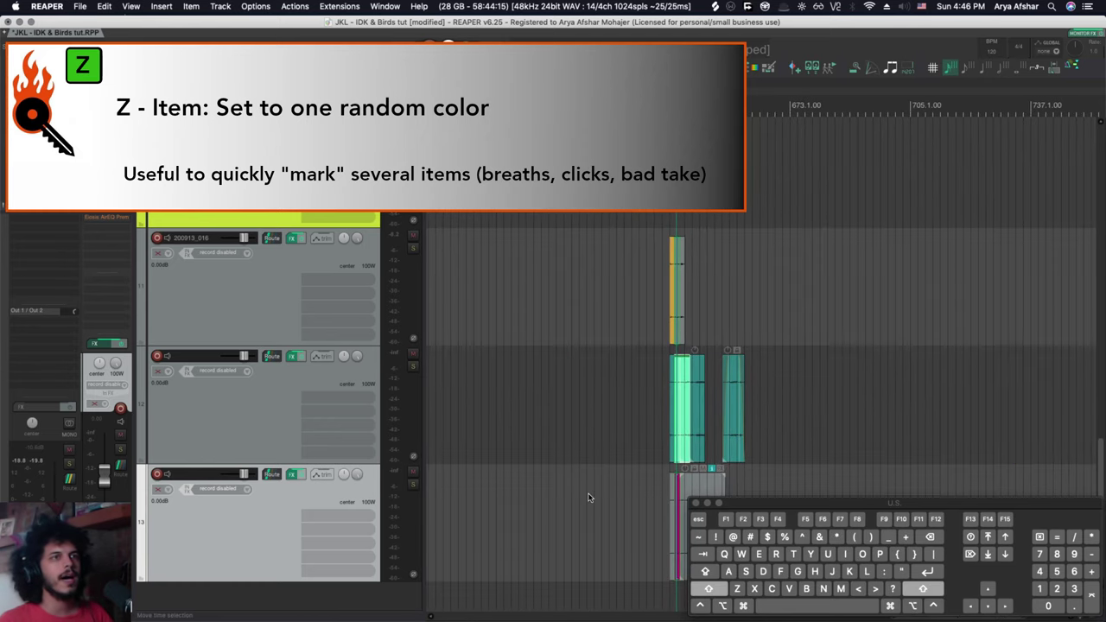
scroll(632, 494, "left", 4)
scroll(661, 493, "right", 4)
scroll(773, 410, "up", 5)
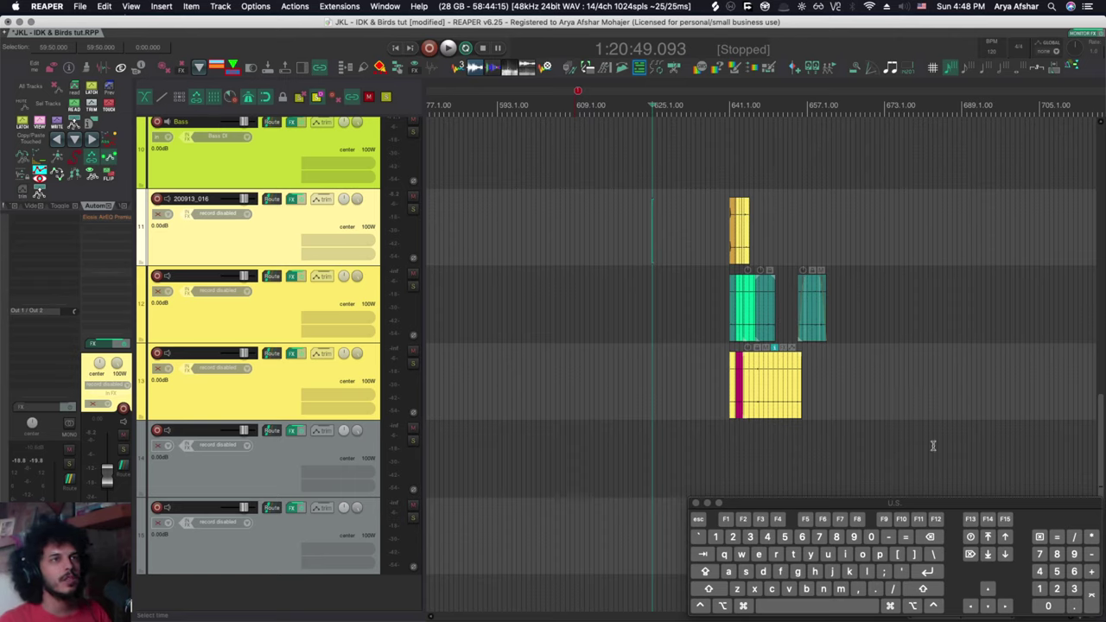
Step: Draw staggered empty MIDI items on tracks 11, 12 and 13 ahead of the items that start at bar 641
left_click_drag(784, 383, 620, 389)
key("super+z")
left_click_drag(659, 309, 688, 303)
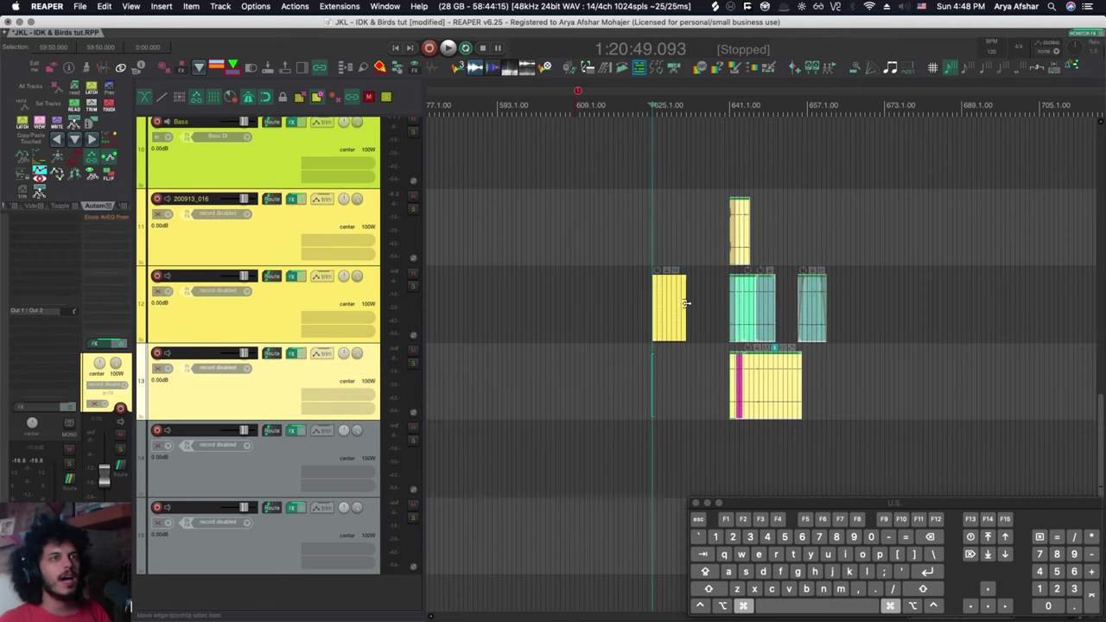
left_click_drag(682, 239, 711, 238)
Step: Try dragging the distant items on tracks 11 to 13 back towards bar 609, and undo the move
scroll(648, 396, "down", 5)
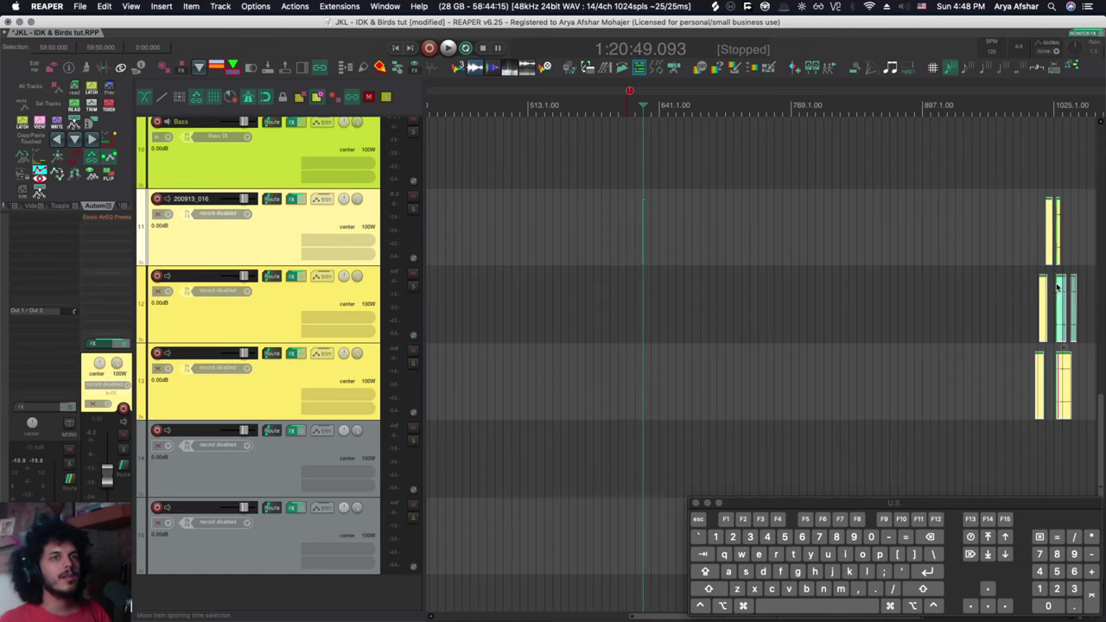
left_click_drag(1042, 313, 625, 297)
scroll(623, 295, "up", 6)
key("super+z")
scroll(629, 310, "down", 8)
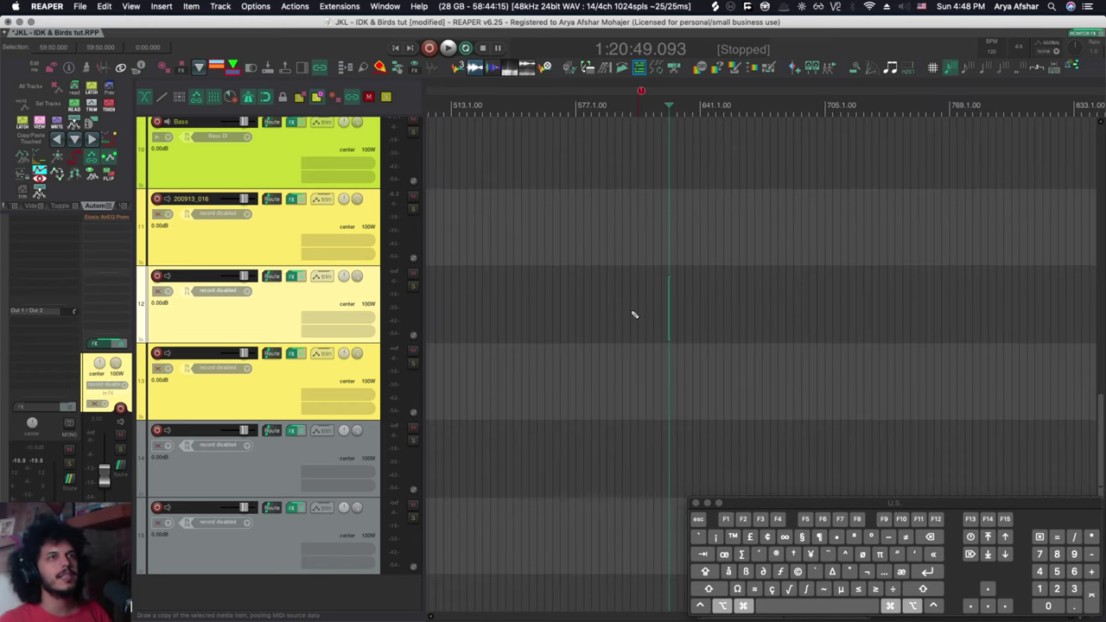
Step: Place the edit cursor at bar 609, select all items on tracks 11 to 13, and move them to the edit cursor
left_click(631, 310)
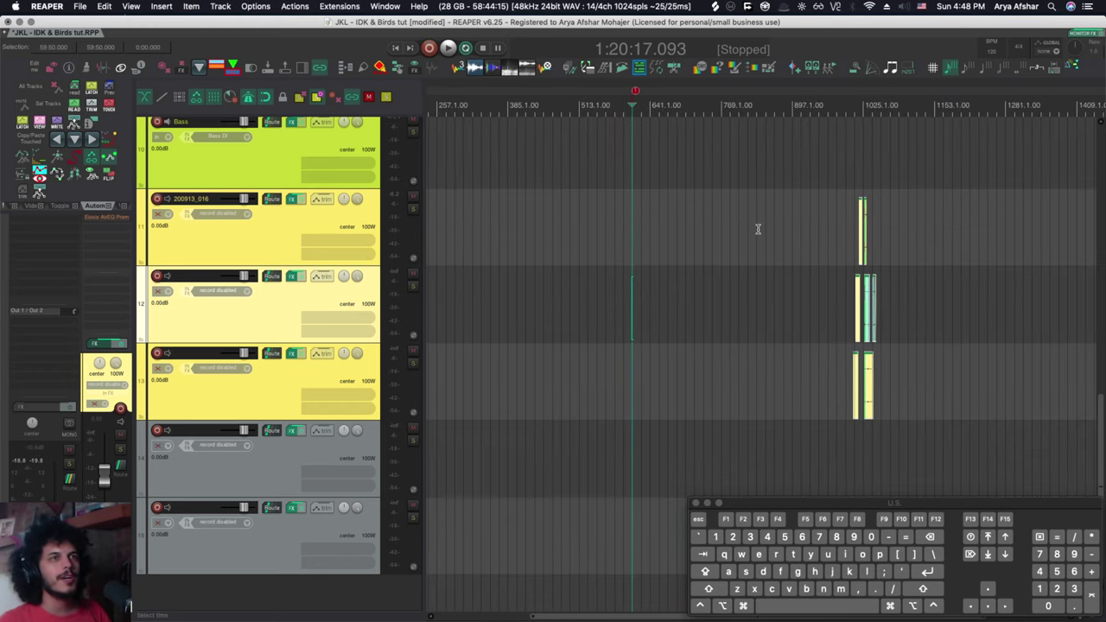
left_click(666, 161)
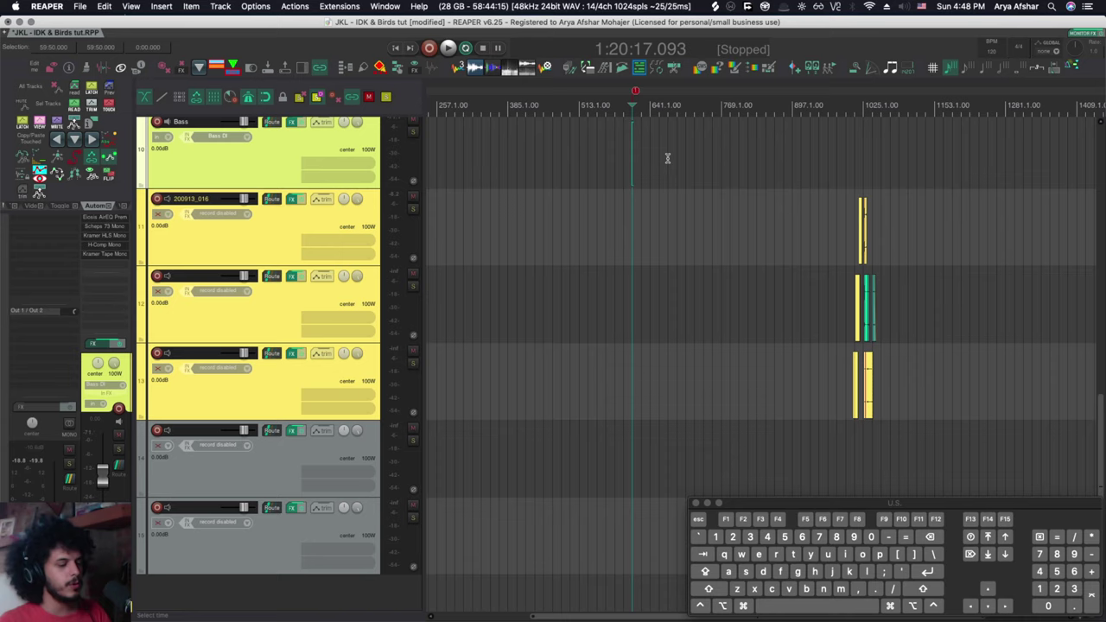
left_click_drag(683, 189, 988, 383)
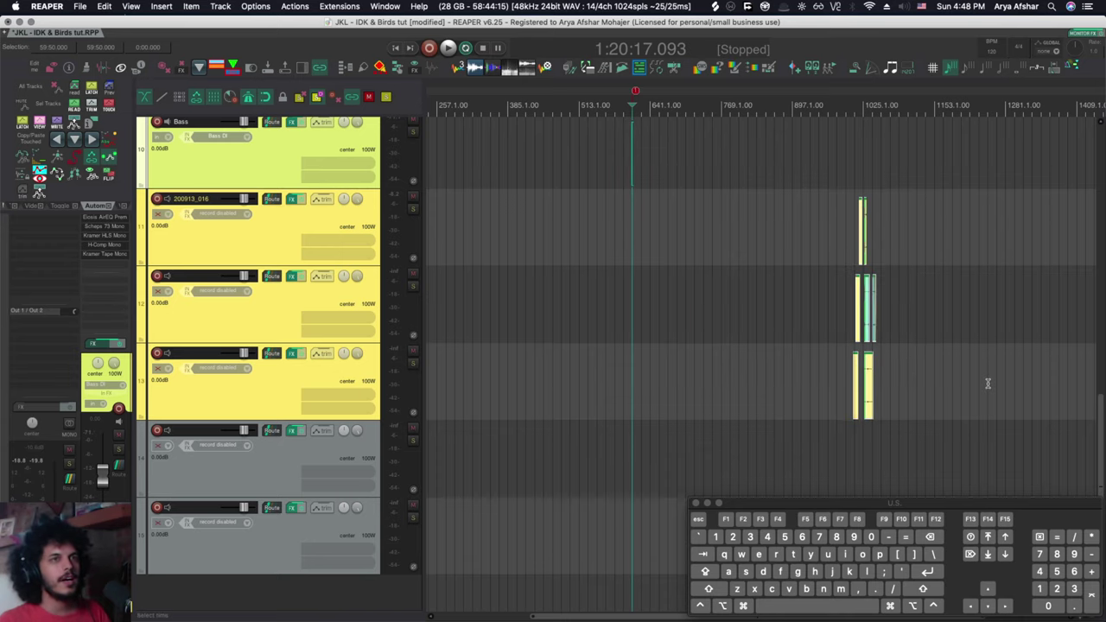
key("e")
scroll(644, 360, "up", 10)
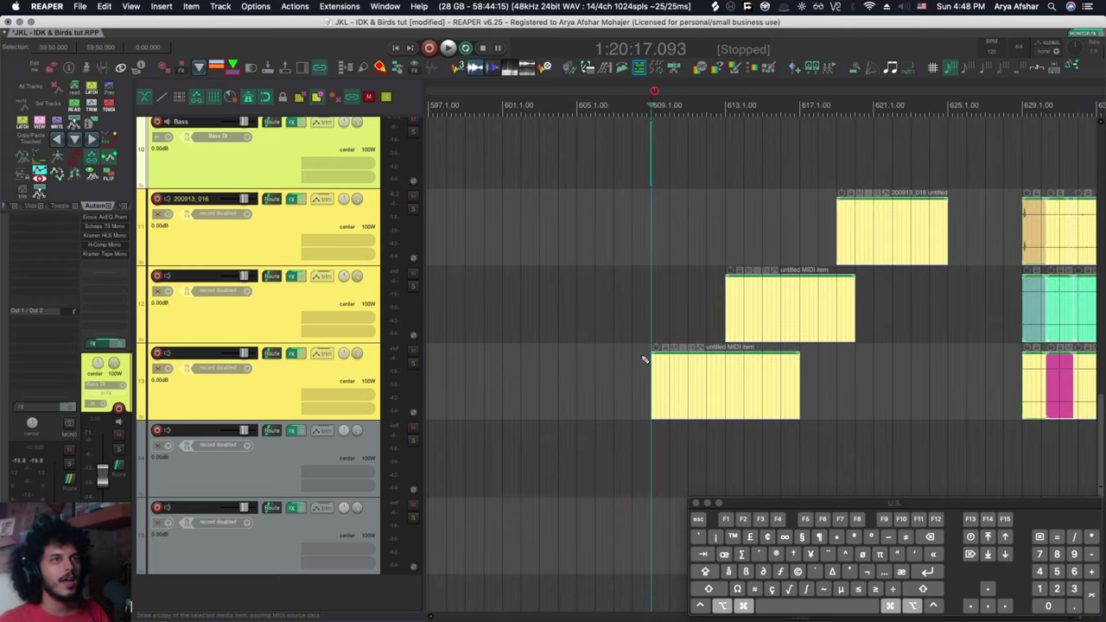
scroll(645, 360, "down", 3)
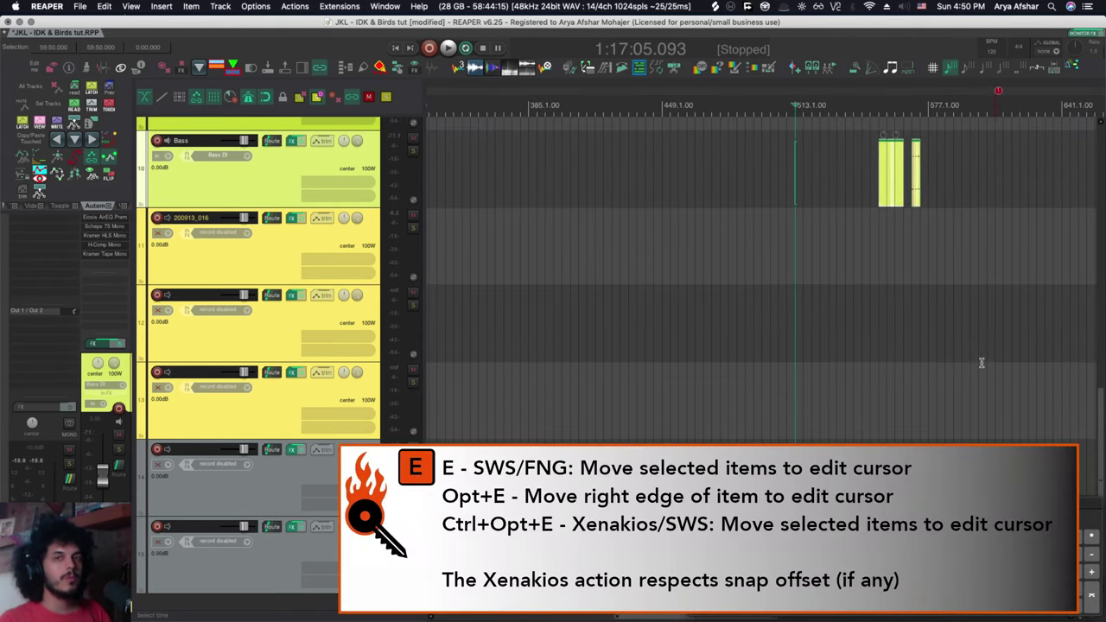
Step: Move the selected track 10 items to start at bar 513, then align their right edge with bar 425 and with about bar 597
key("e")
left_click(612, 160)
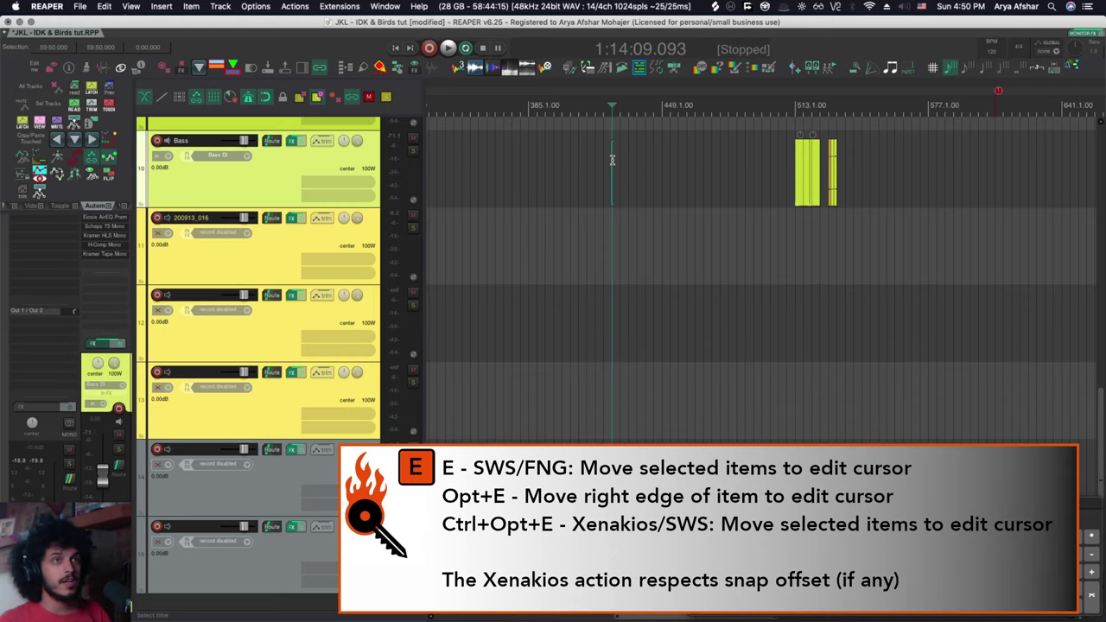
key("ctrl+alt+e")
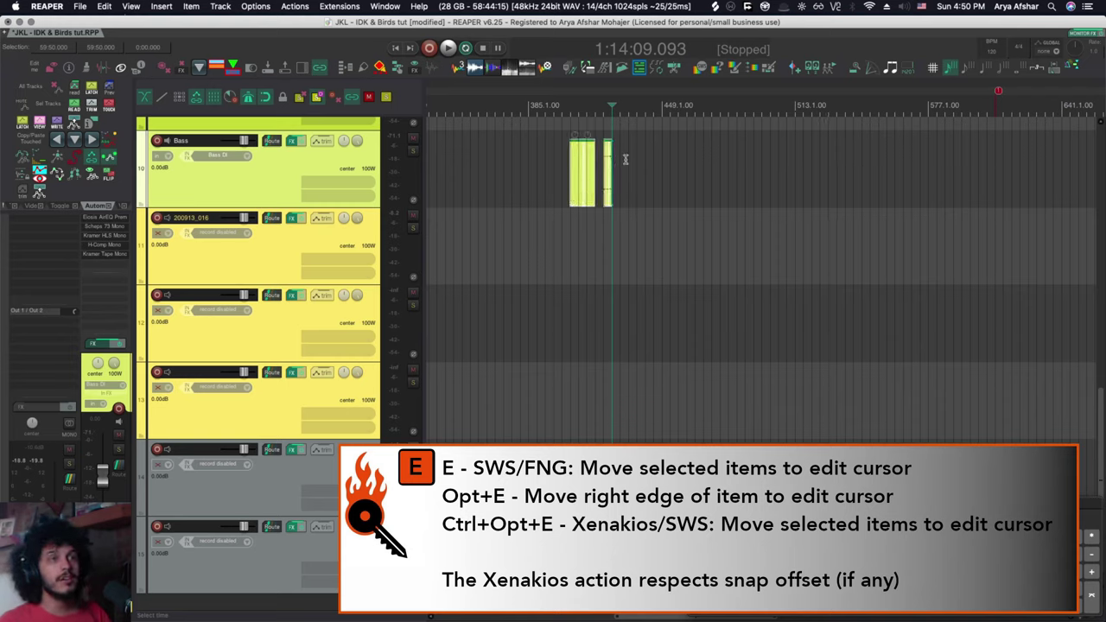
left_click(970, 164)
left_click_drag(519, 149, 578, 171)
key("ctrl+alt+e")
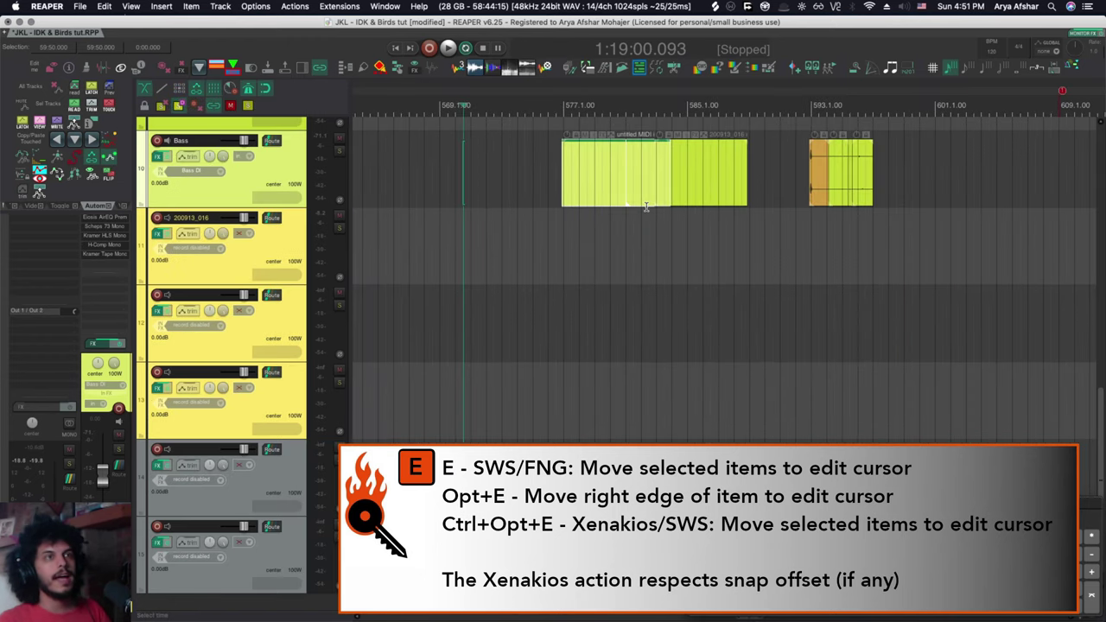
Step: Move the selected MIDI item on track 10 so its snap offset aligns with the edit cursor between bars 570 and 571
key("ctrl+alt+e")
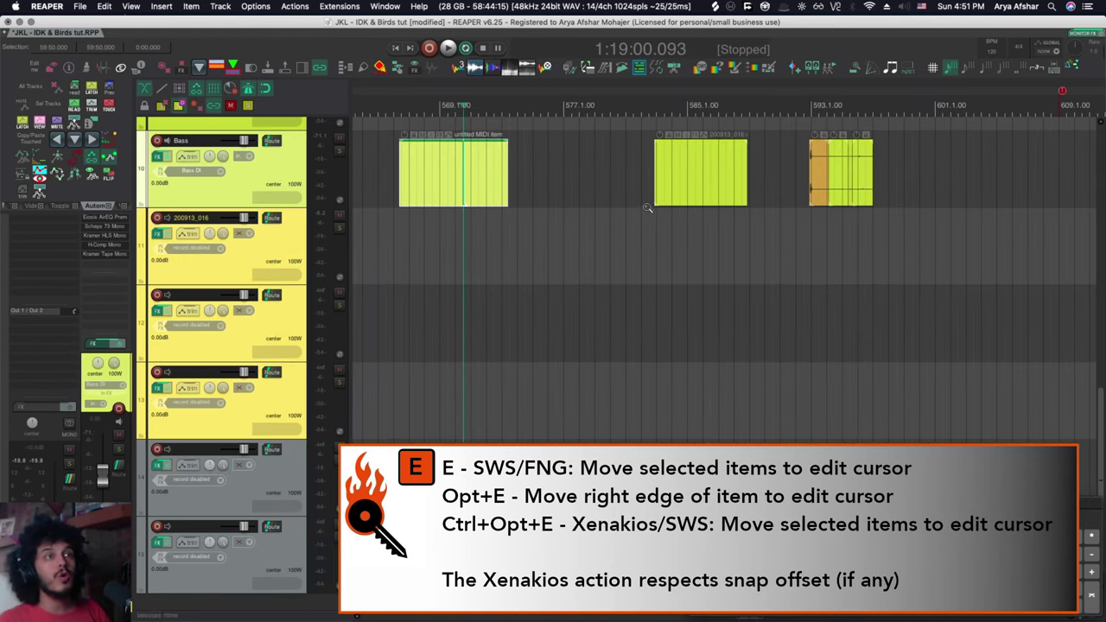
scroll(645, 206, "left", 1)
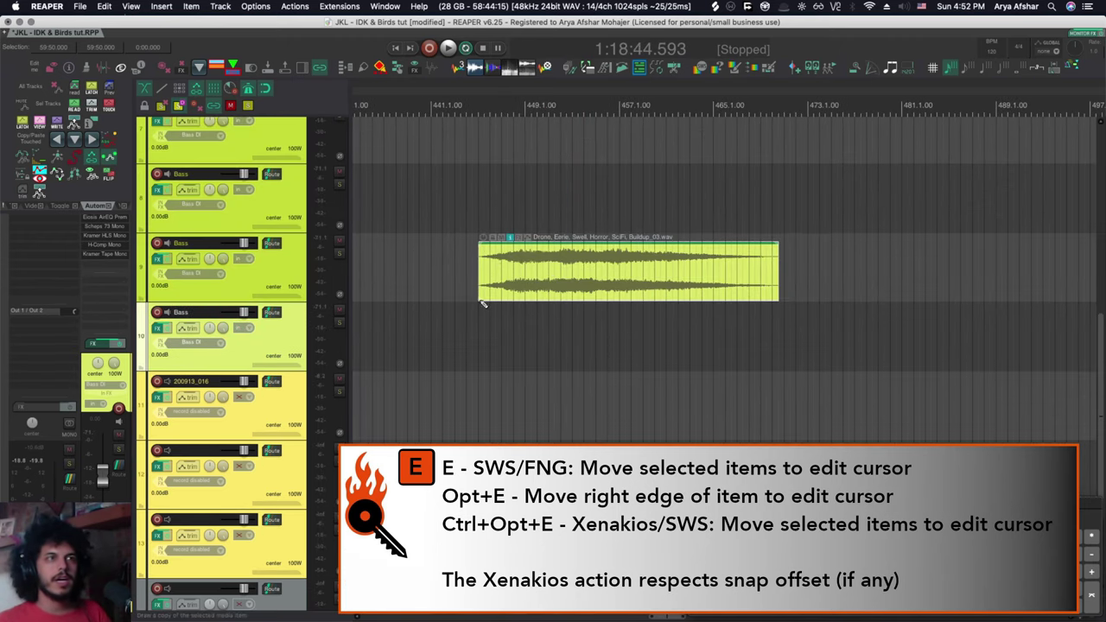
Step: Set a snap offset inside the drone item on track 9 and align that offset with the edit cursor at bar 416
left_click_drag(477, 300, 590, 302)
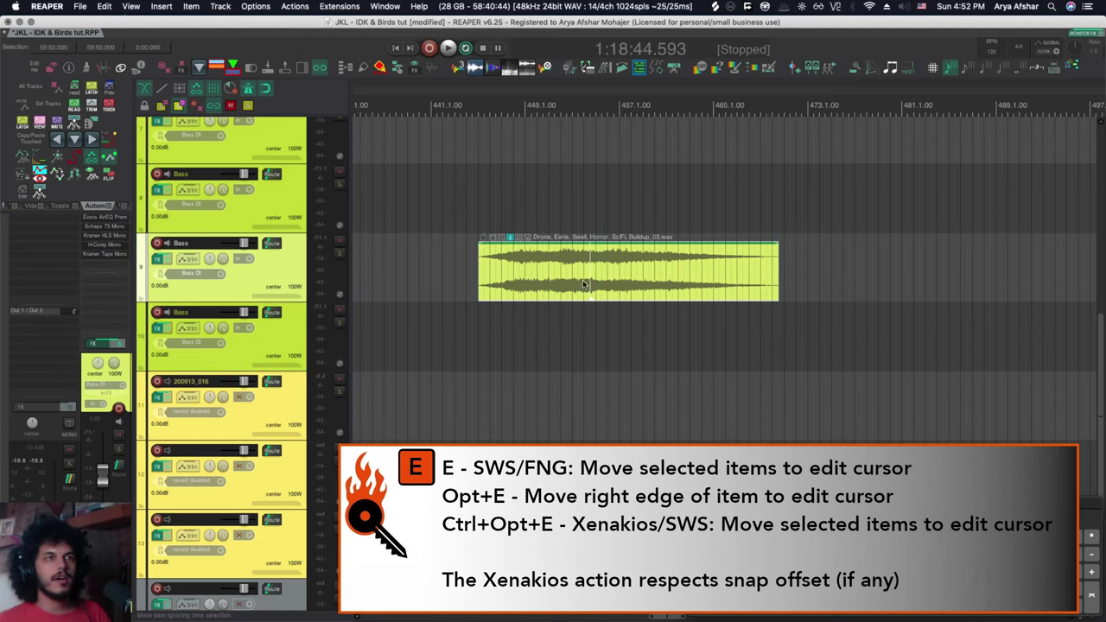
scroll(622, 310, "down", 5)
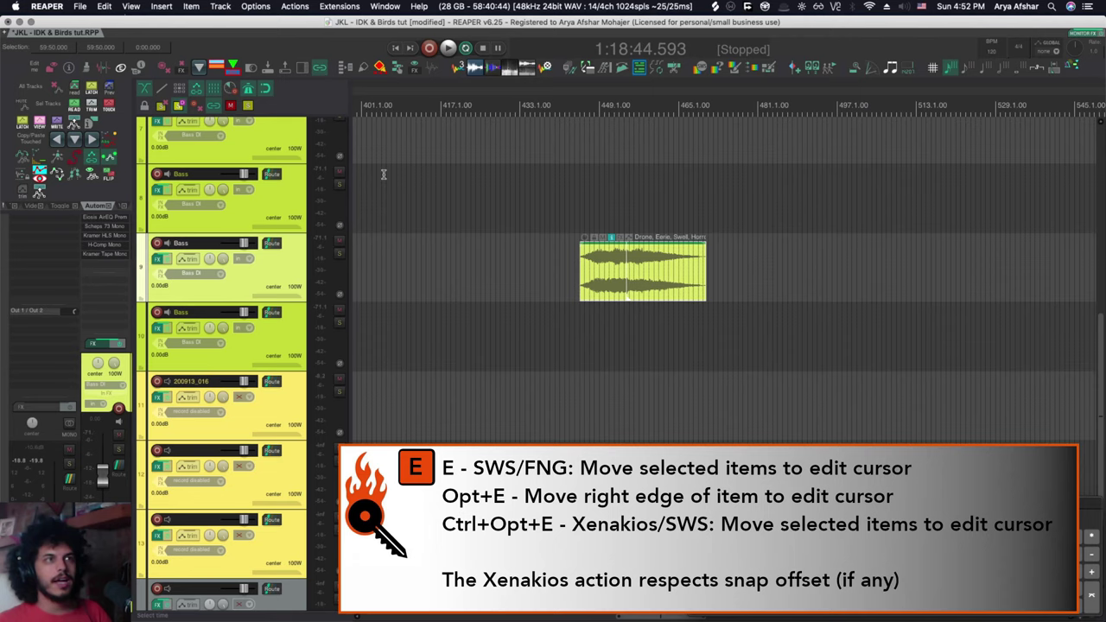
left_click(439, 109)
key("Left")
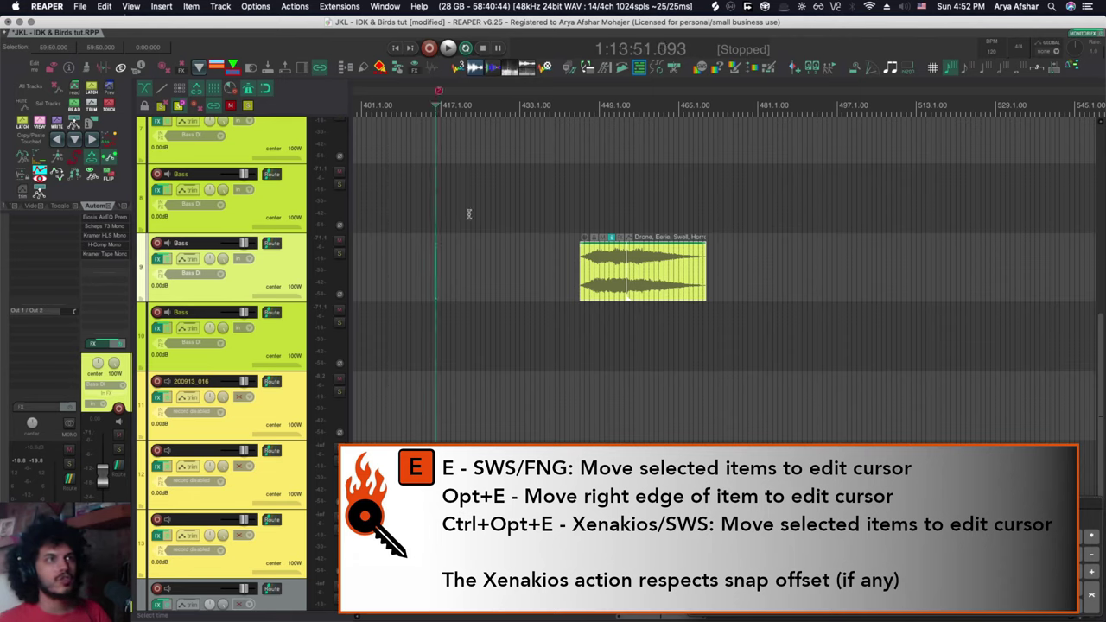
left_click_drag(507, 243, 760, 283)
key("ctrl+alt+e")
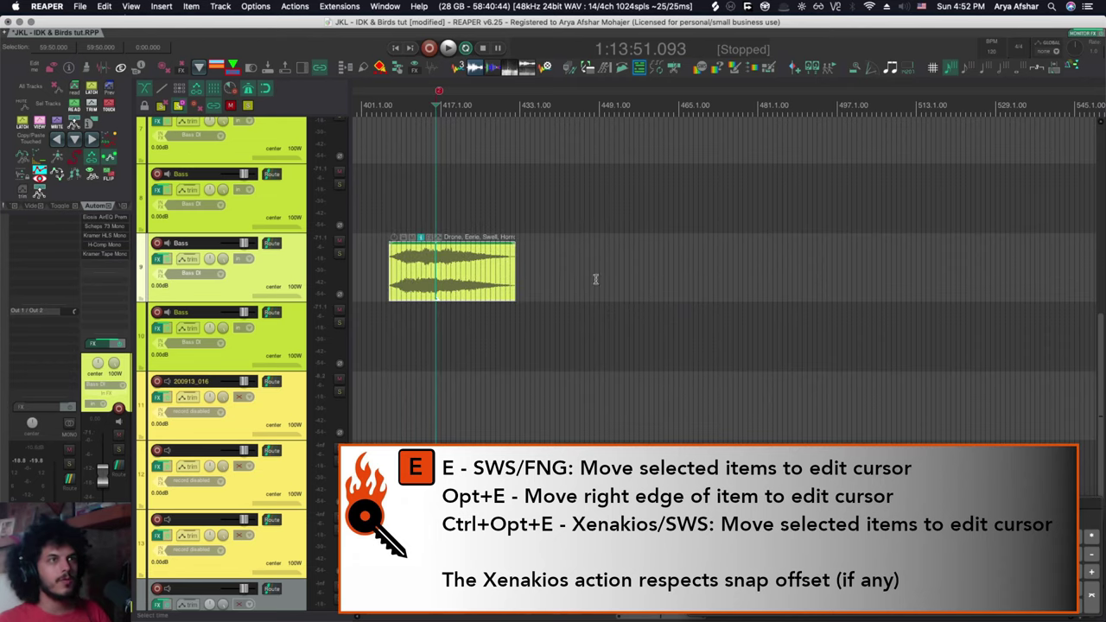
Step: Place the edit cursor at bar 384, select the track 9 drone item, and move its start to the cursor
scroll(425, 258, "left", 3)
left_click(427, 257)
left_click_drag(489, 254, 813, 284)
key("e")
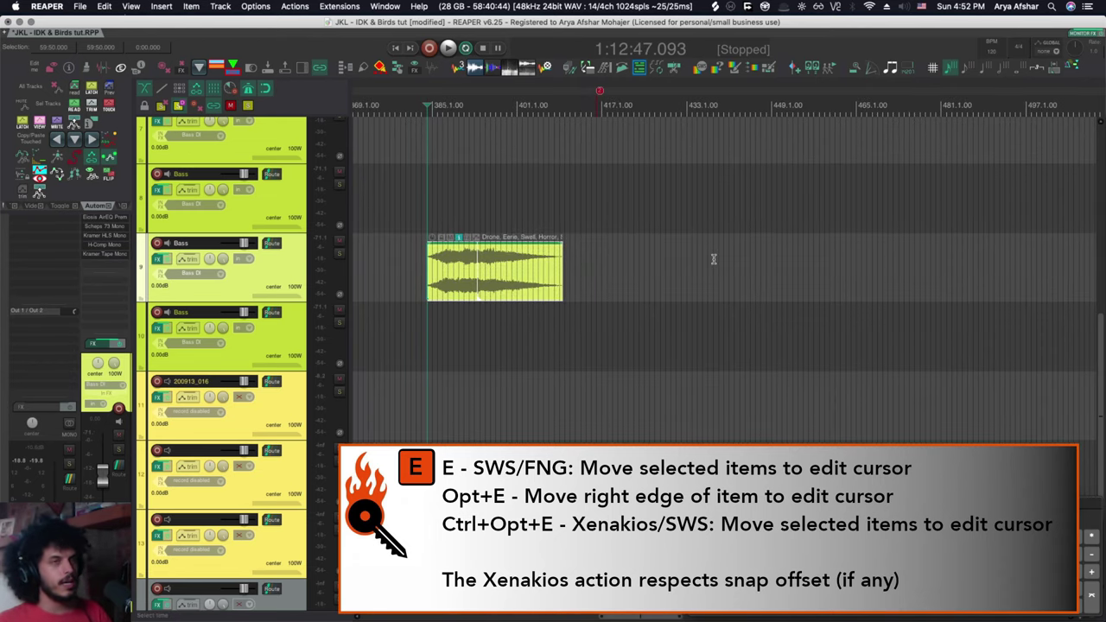
Step: Align the drone item's right edge with about bar 438, then its snap offset with about bar 391
left_click(713, 260)
key("alt+e")
left_click(465, 258)
key("ctrl+alt+e")
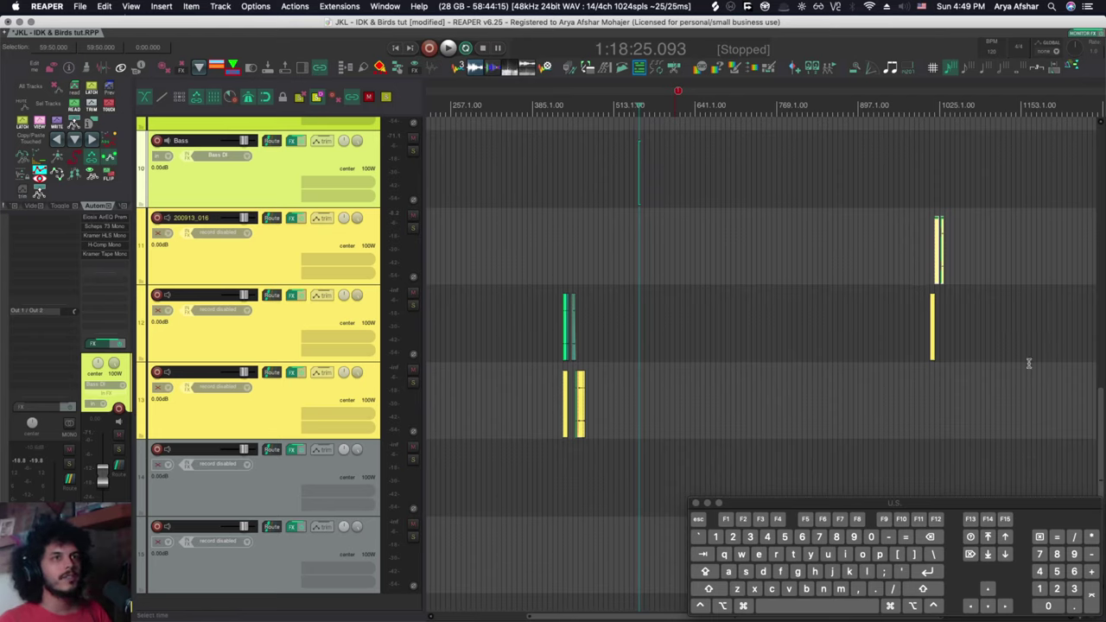
Step: Move the selected track 11 items to track 10 and to the edit cursor near bar 553, and undo both moves
key("t")
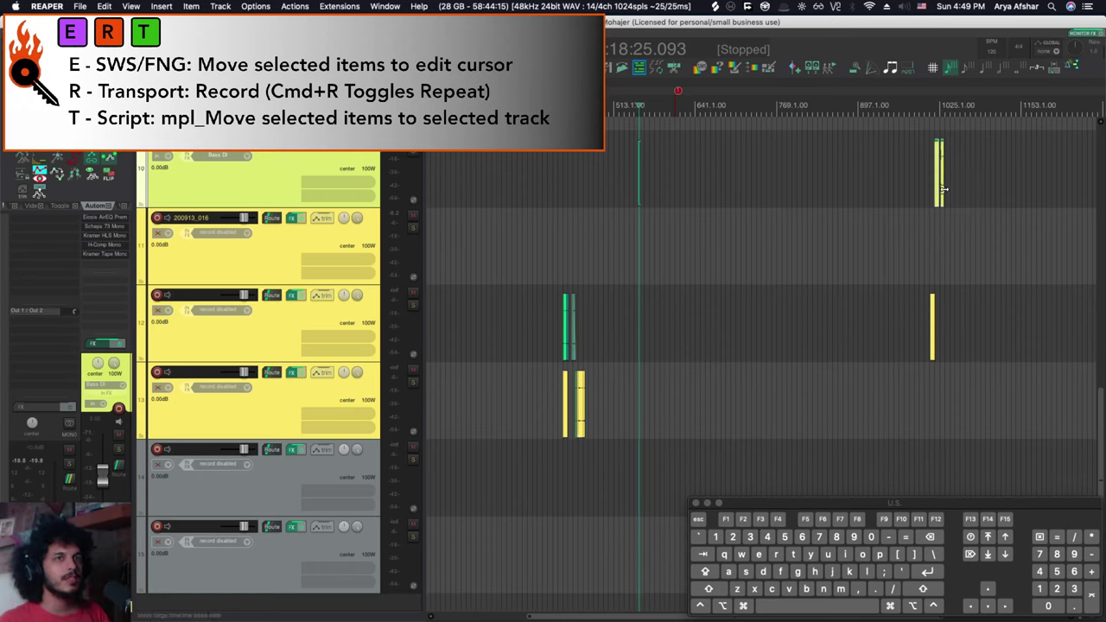
key("e")
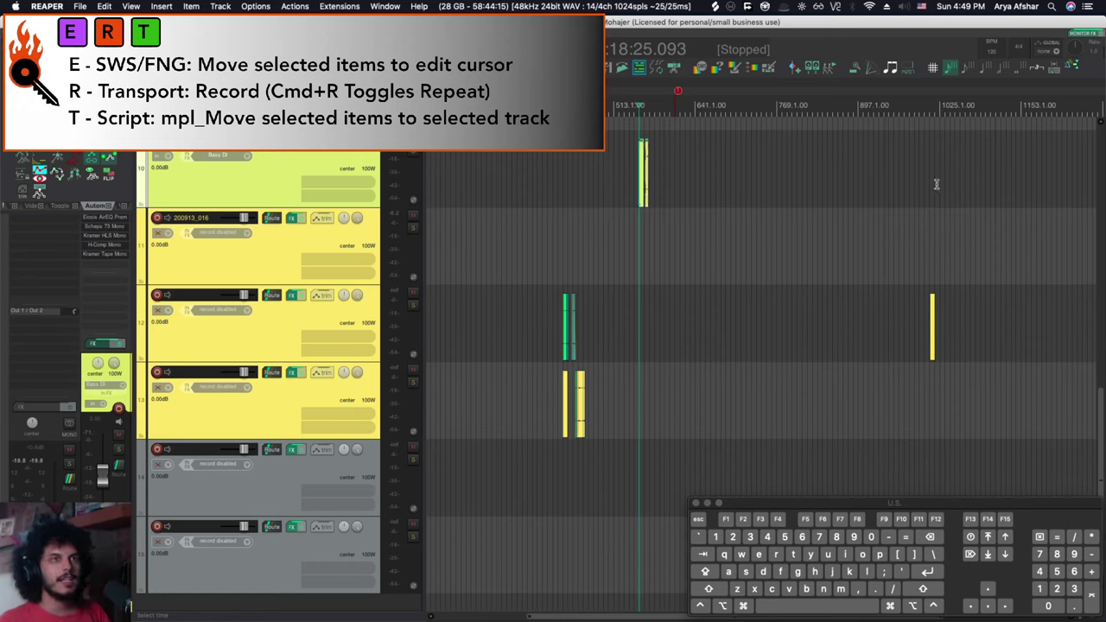
key("super+z")
key("super+z")
Step: Select the distant items on tracks 11 and 12, move them to track 10, and bring them to the edit cursor
left_click_drag(912, 227, 990, 372)
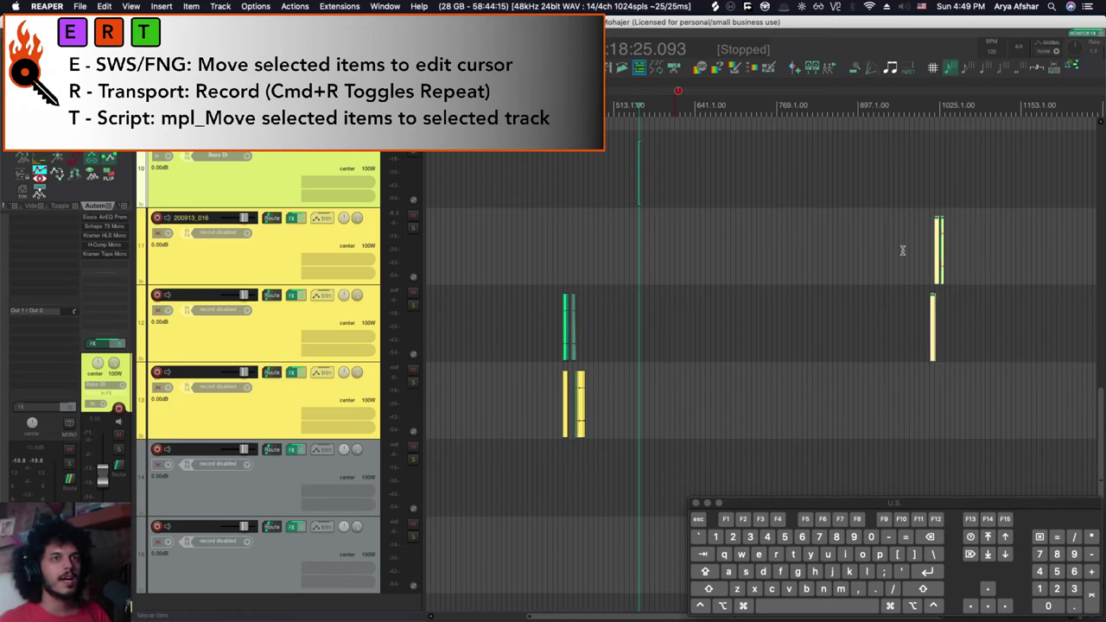
key("t")
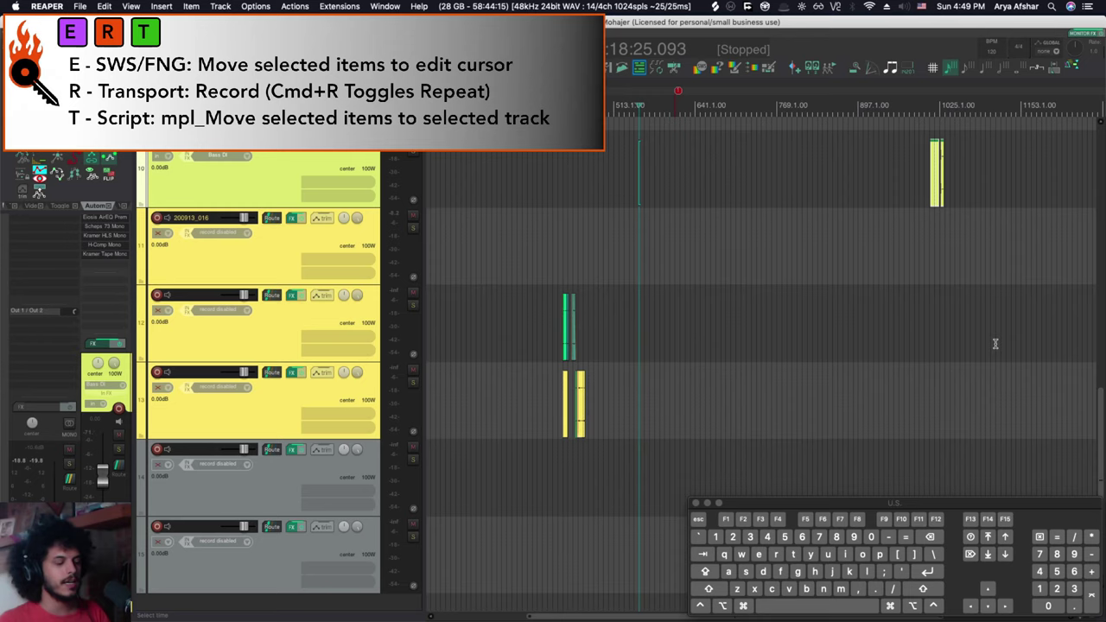
key("e")
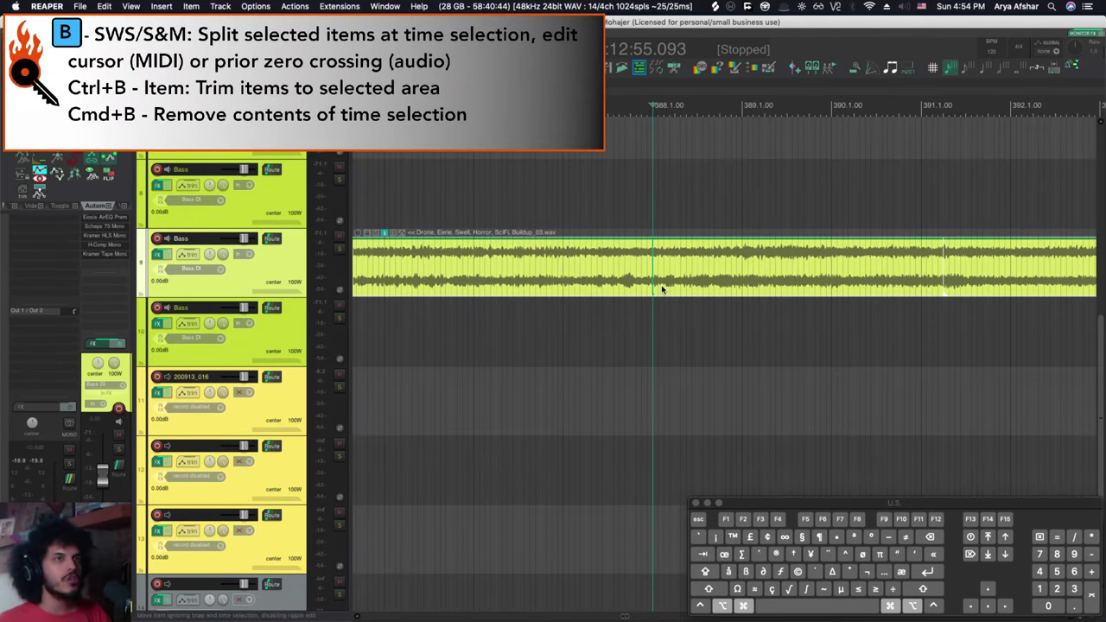
Step: Split the track 9 drone item at the zero crossing before the edit cursor at bar 388, and inspect the cut up close
scroll(665, 287, "up", 5)
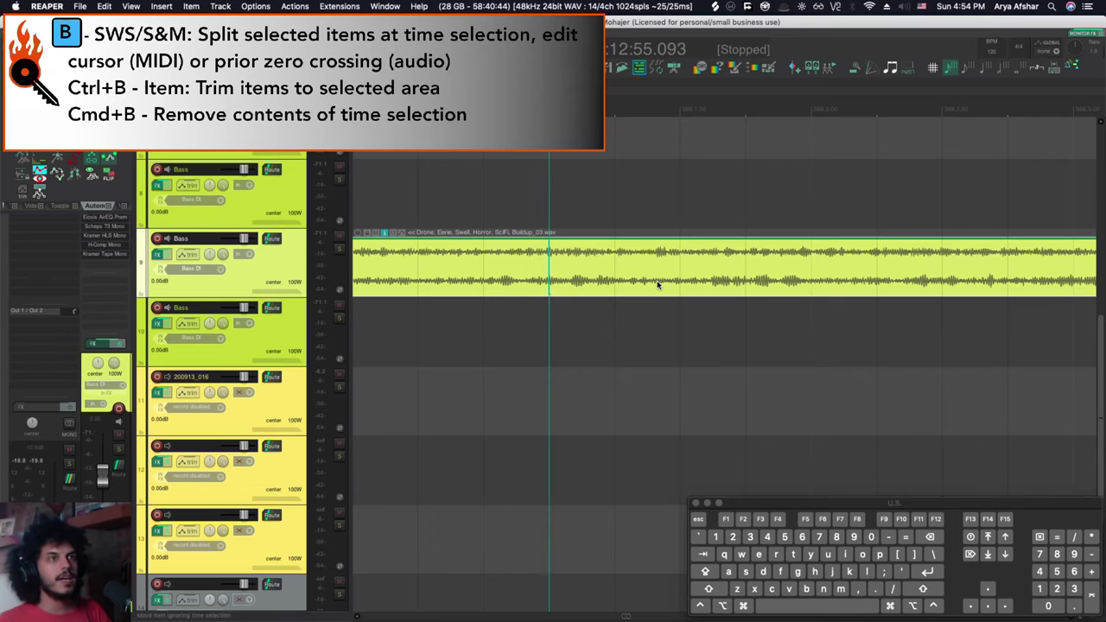
key("b")
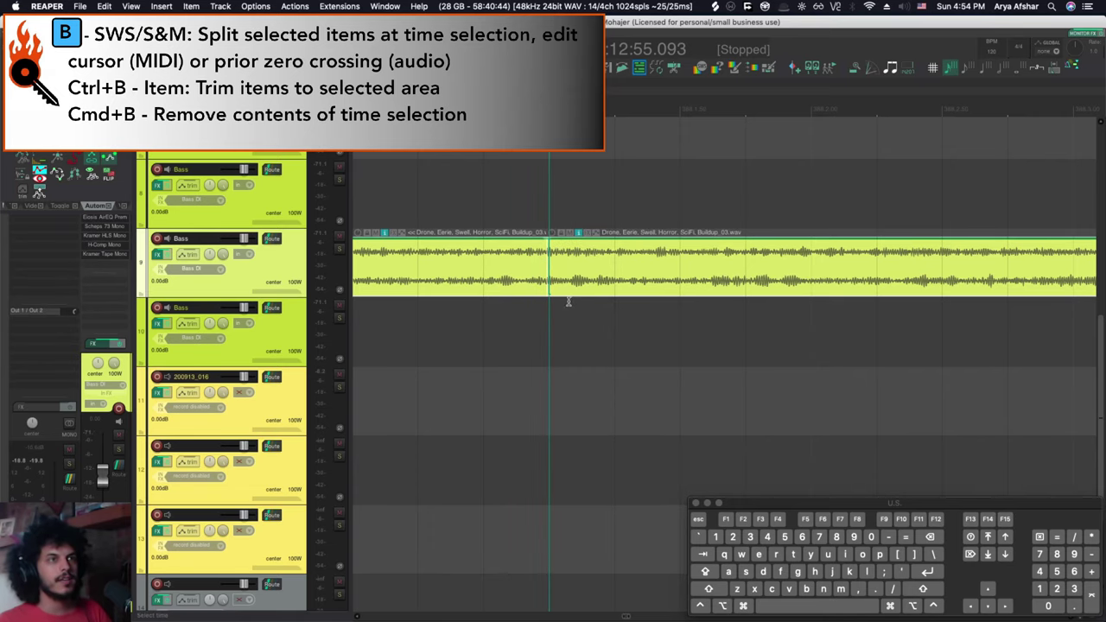
scroll(566, 294, "up", 5)
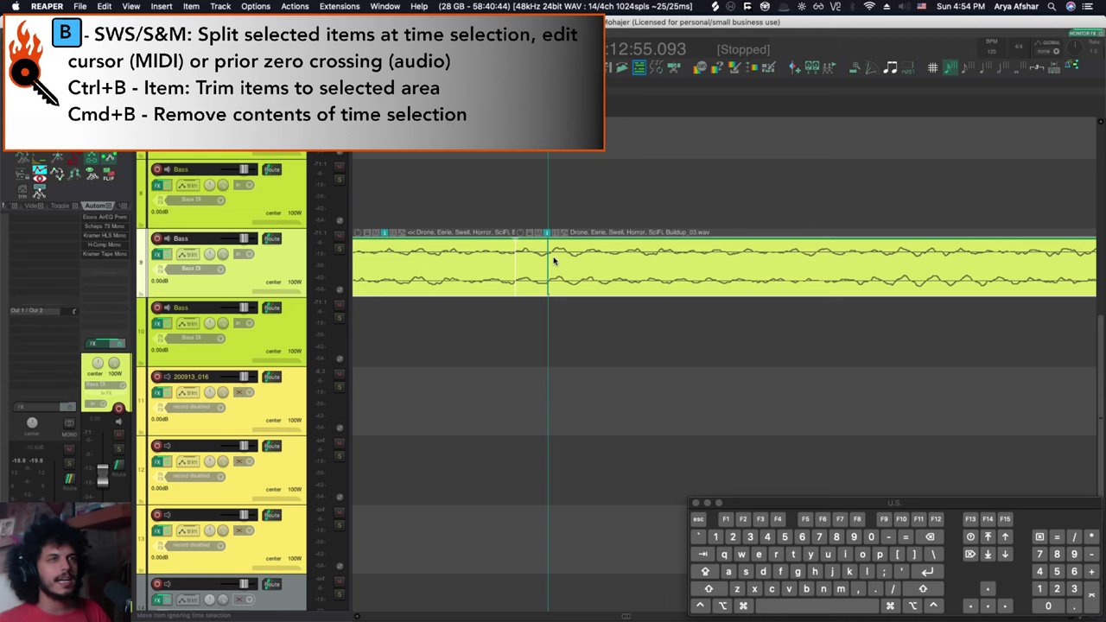
scroll(518, 277, "down", 5)
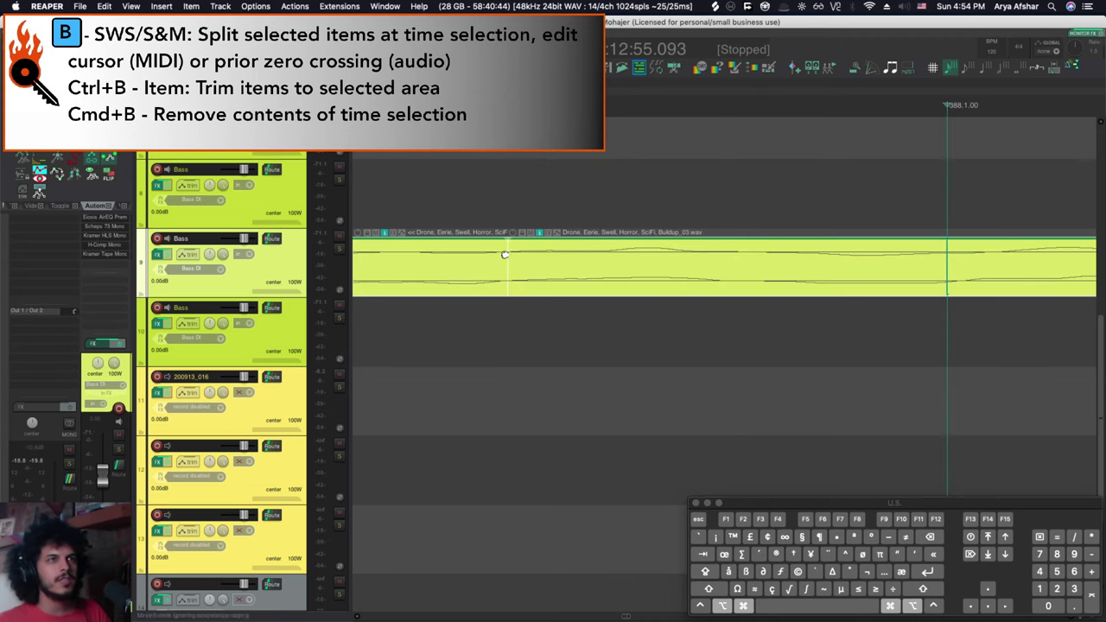
scroll(492, 263, "up", 5)
scroll(499, 246, "up", 4)
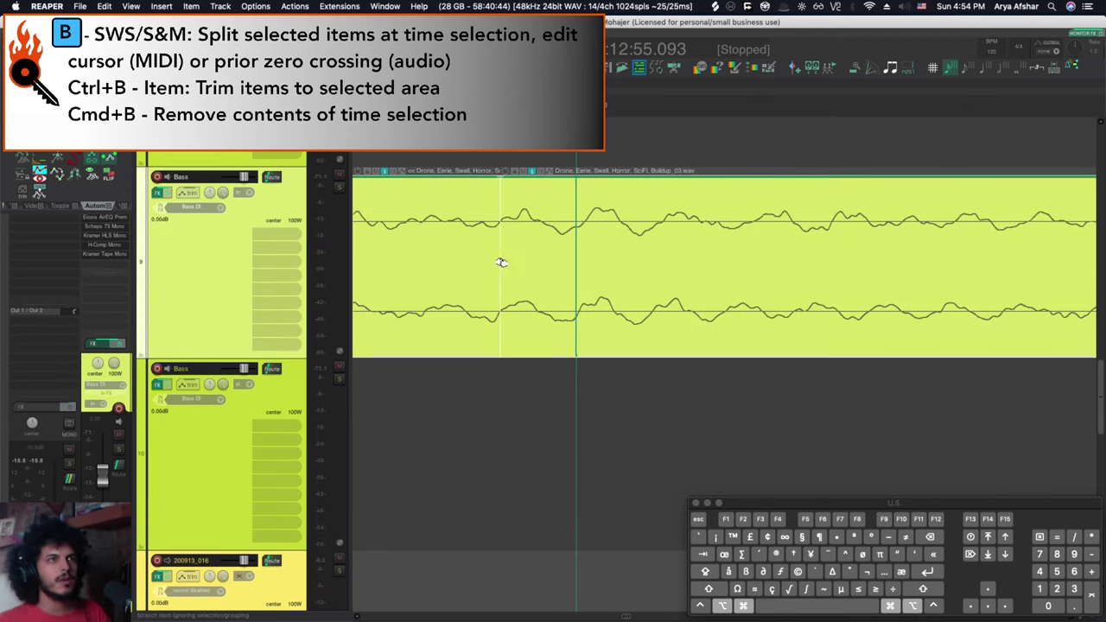
scroll(501, 225, "down", 6)
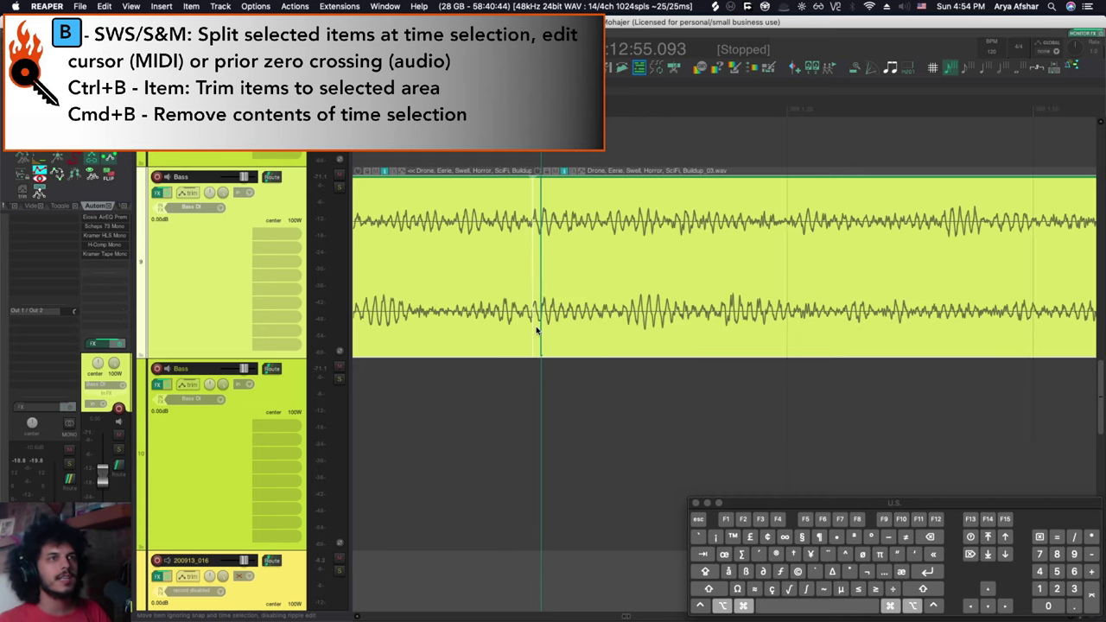
Step: Split the drone item again at the zero crossing just before bar 389 and check the cut against the edit cursor
left_click(662, 264)
left_click(779, 257)
key("b")
scroll(795, 259, "up", 6)
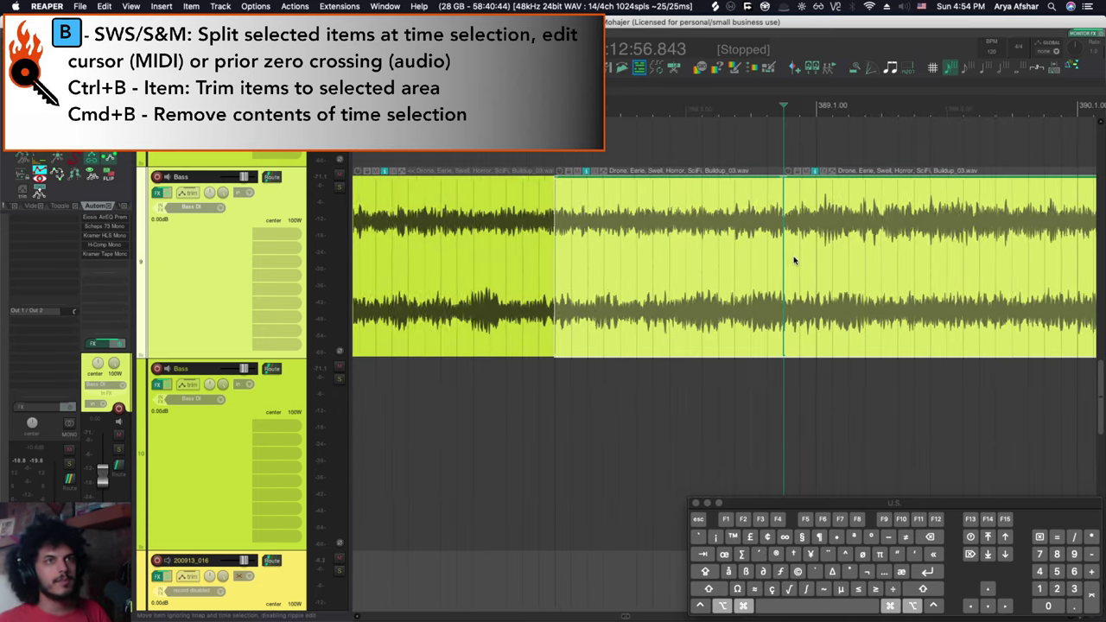
scroll(718, 255, "down", 6)
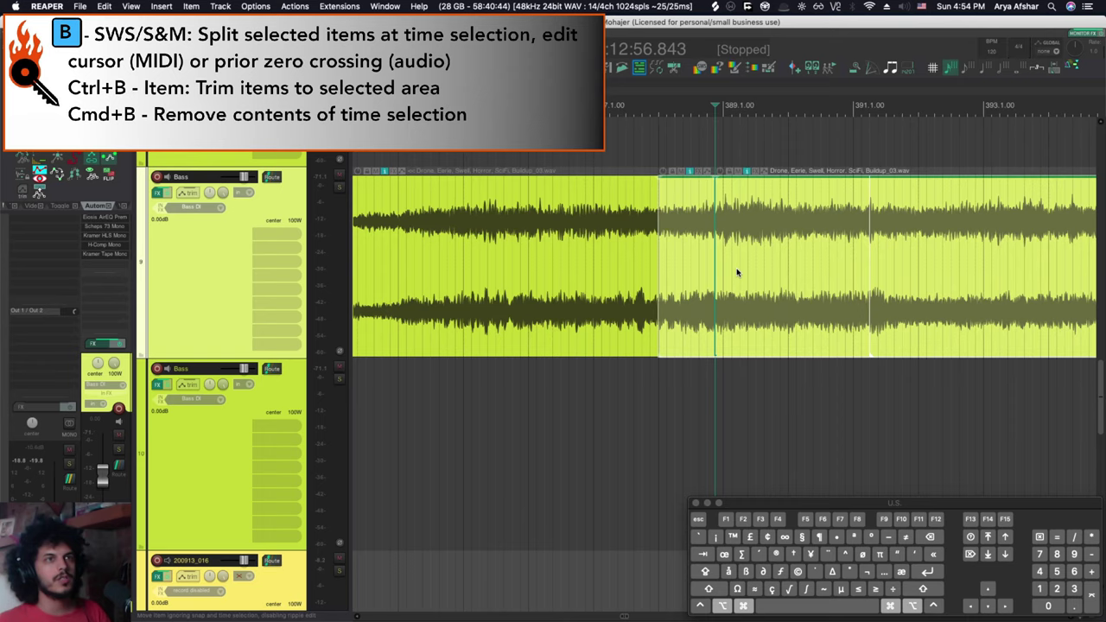
Step: Split the drone item between bars 392 and 393 at the prior zero crossing and inspect the split point
left_click(960, 254)
scroll(946, 246, "up", 5)
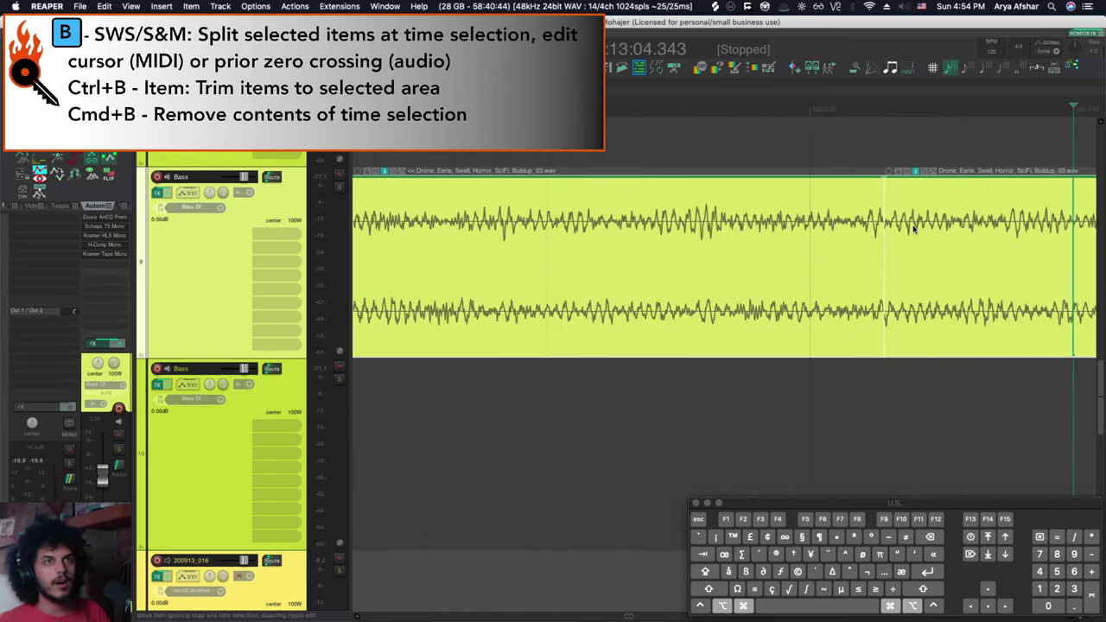
scroll(876, 218, "down", 5)
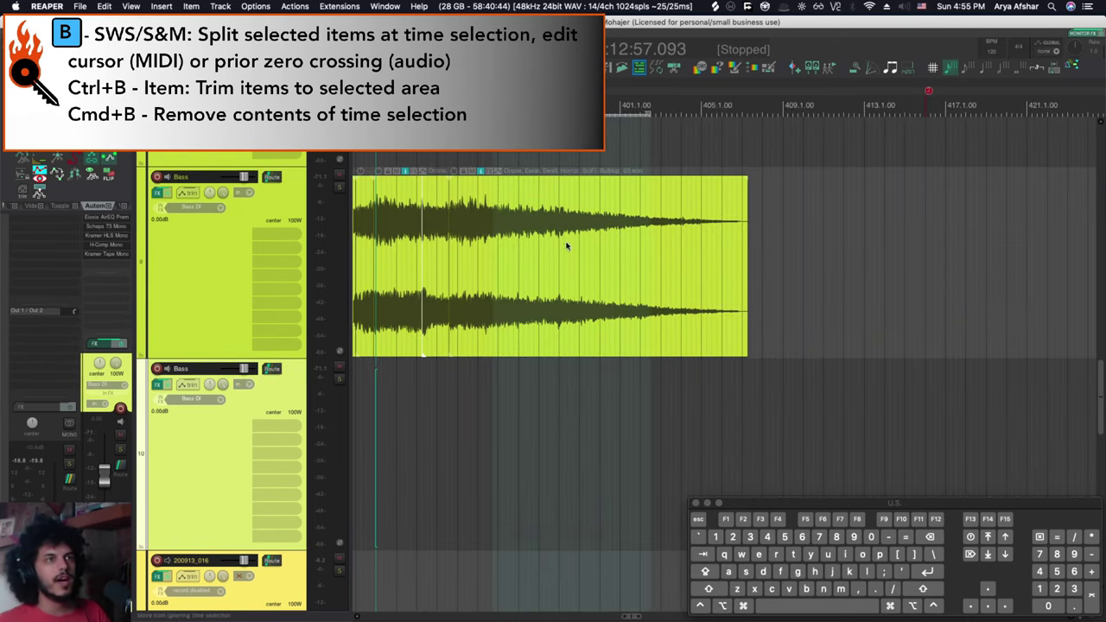
Step: Split the drone item at the time selection from about bar 395 to 402, then at one from about bar 398 to 402
left_click(553, 258)
key("b")
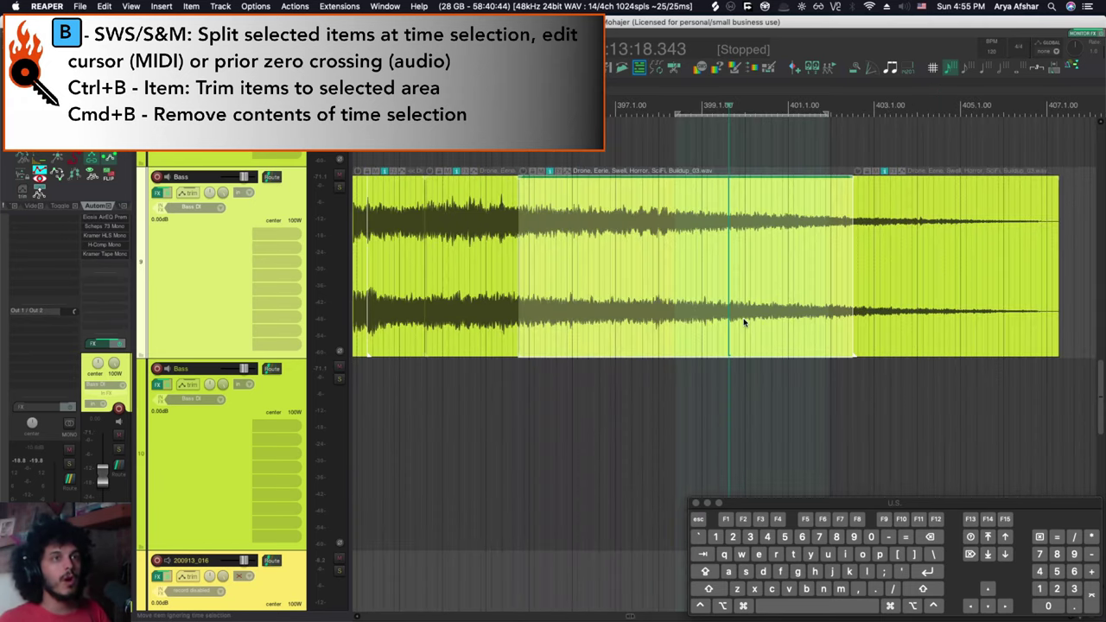
key("b")
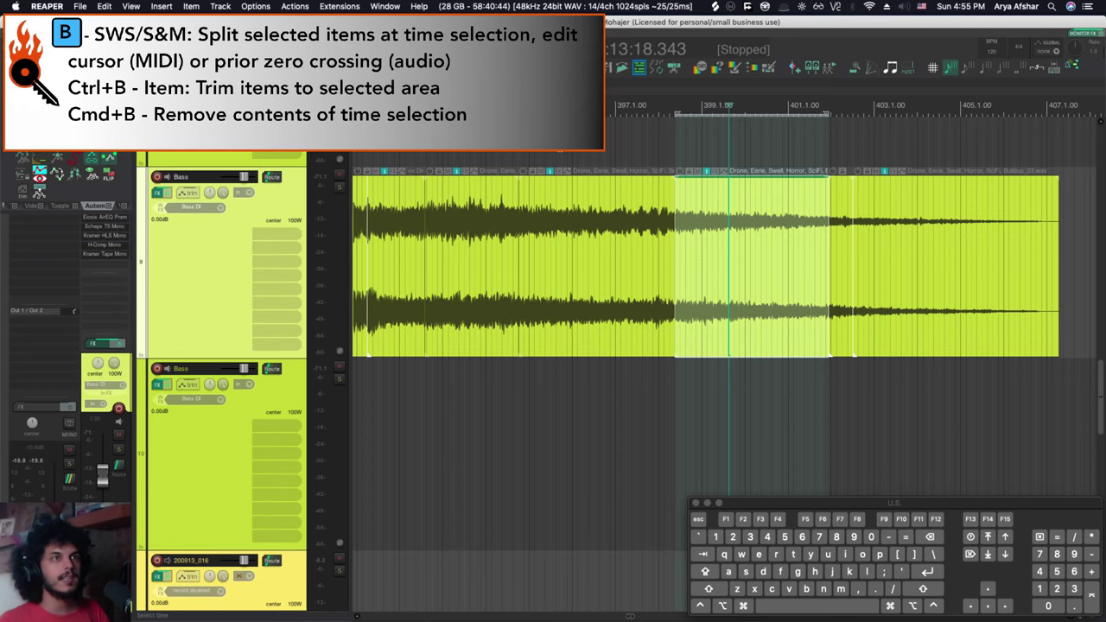
Step: Trim the drone piece before bar 398 to a time selection from about bar 395 to 397
left_click(607, 241)
key("ctrl+b")
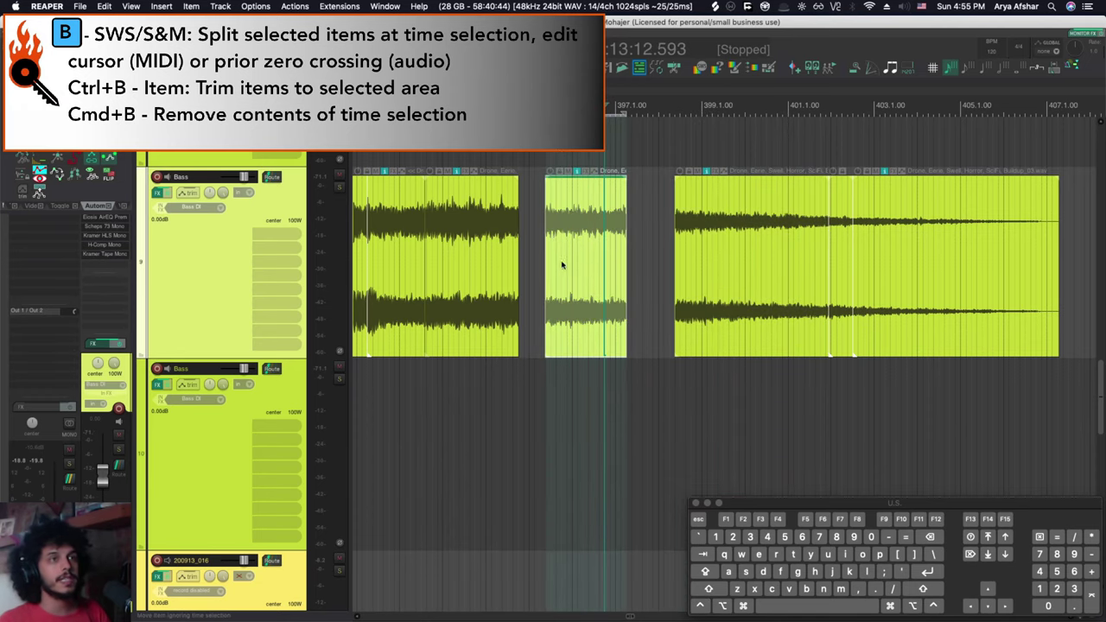
scroll(680, 295, "down", 5)
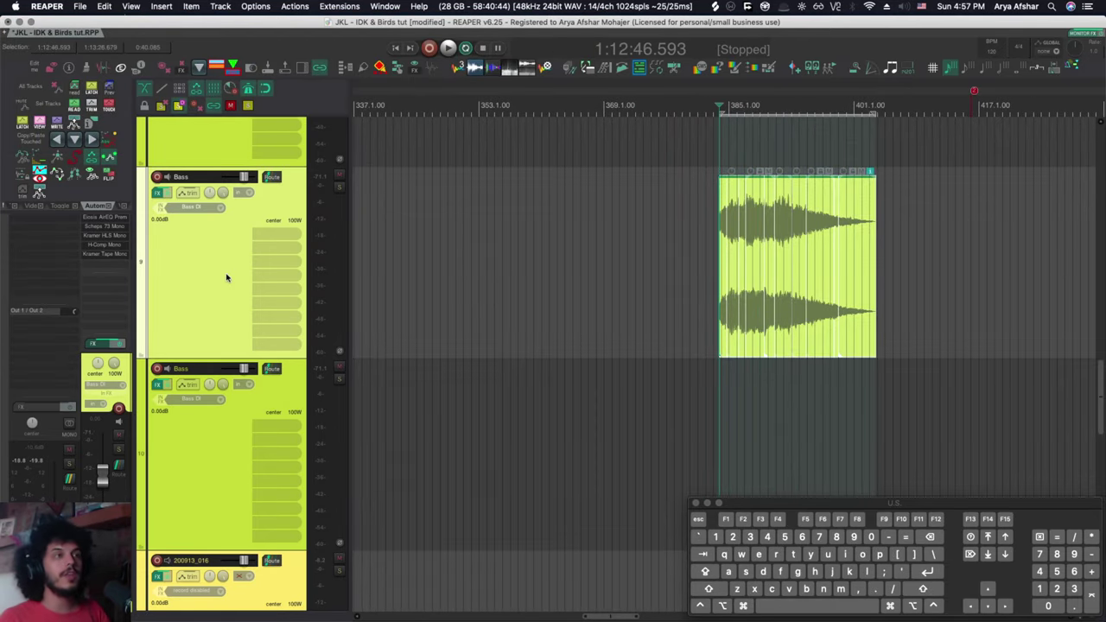
Step: Show the track volume and pan envelopes of the selected track 9
key("v")
key("p")
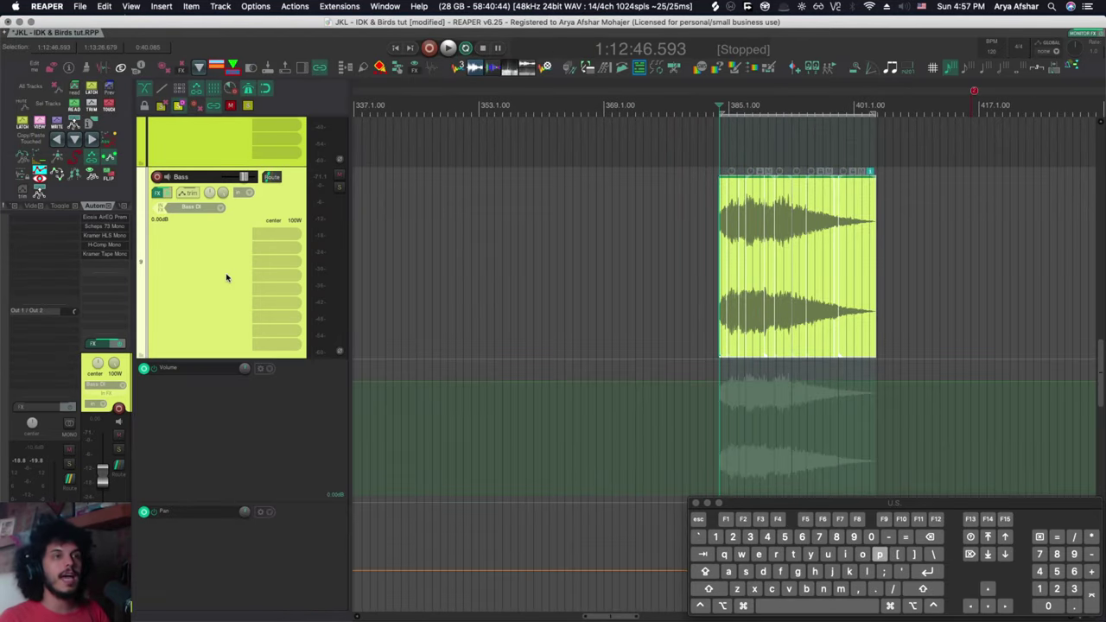
scroll(525, 336, "up", 1)
scroll(524, 336, "down", 5)
scroll(524, 336, "up", 1)
scroll(525, 337, "up", 3)
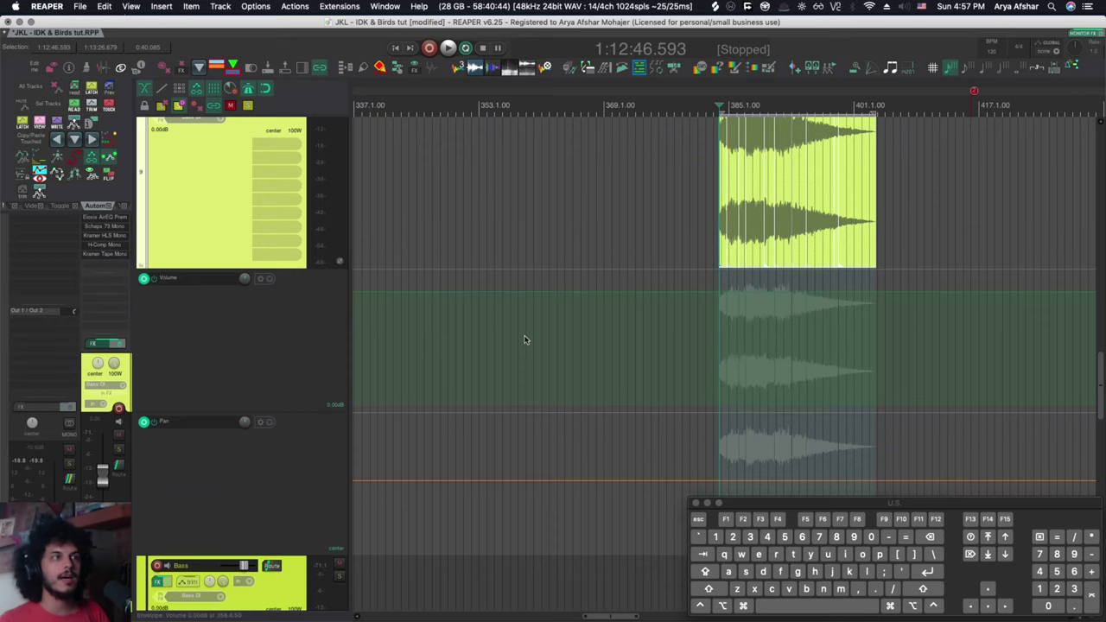
Step: Hide the pan and volume envelopes of track 9
key("p")
key("v")
scroll(511, 328, "up", 4)
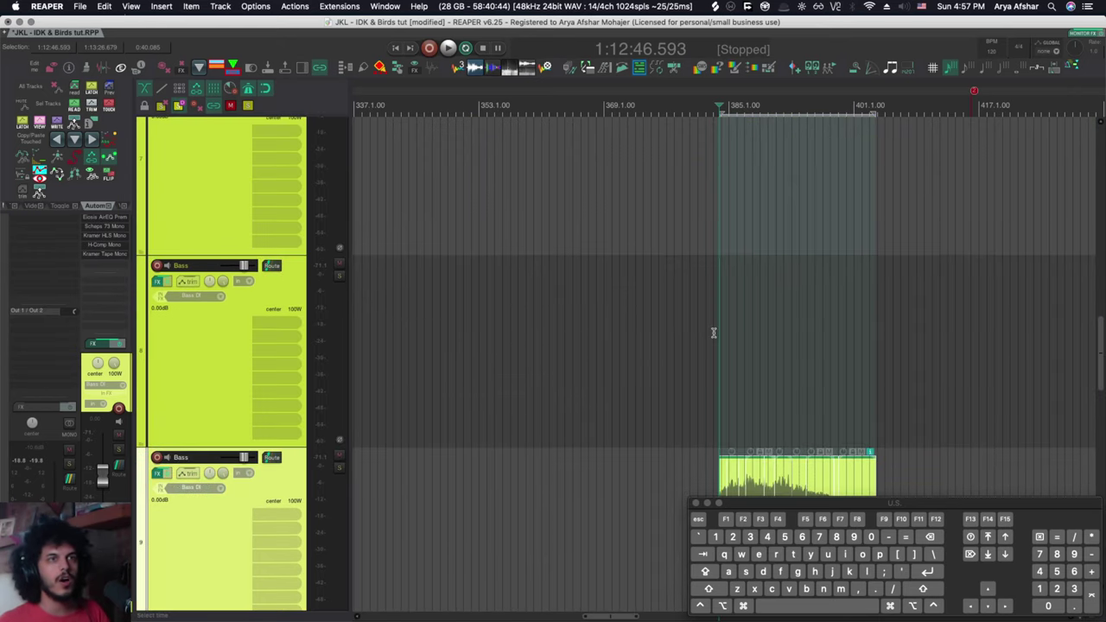
Step: Select all drone pieces on track 9, show their take pan envelopes, and lower the pan line on pieces around bars 387 to 388
scroll(713, 334, "down", 3)
scroll(714, 334, "right", 3)
scroll(510, 314, "left", 5)
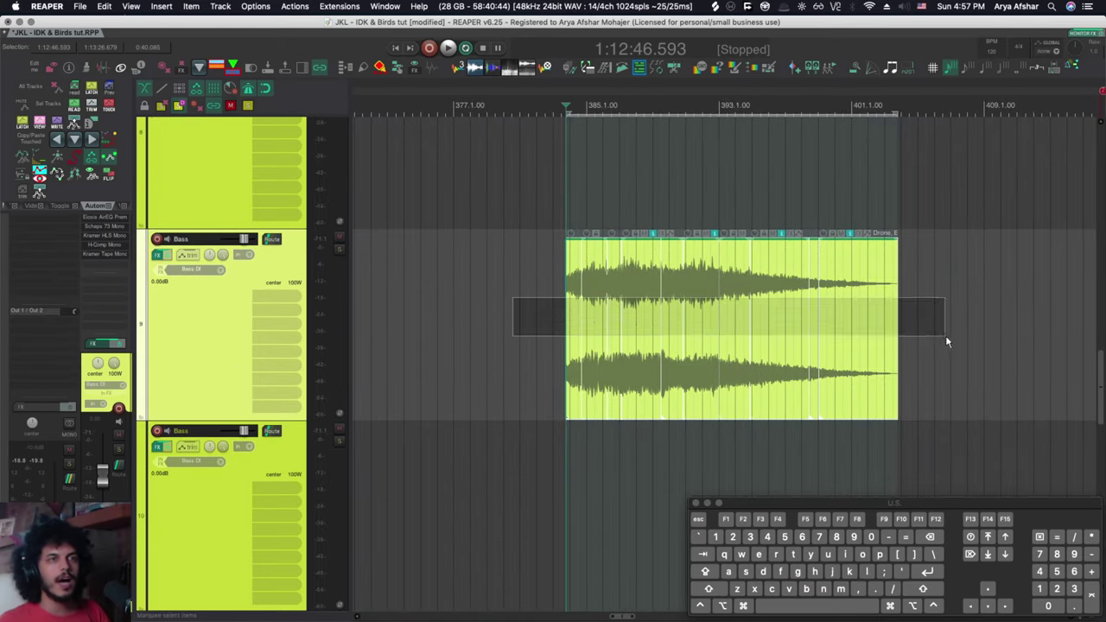
key("ctrl+p")
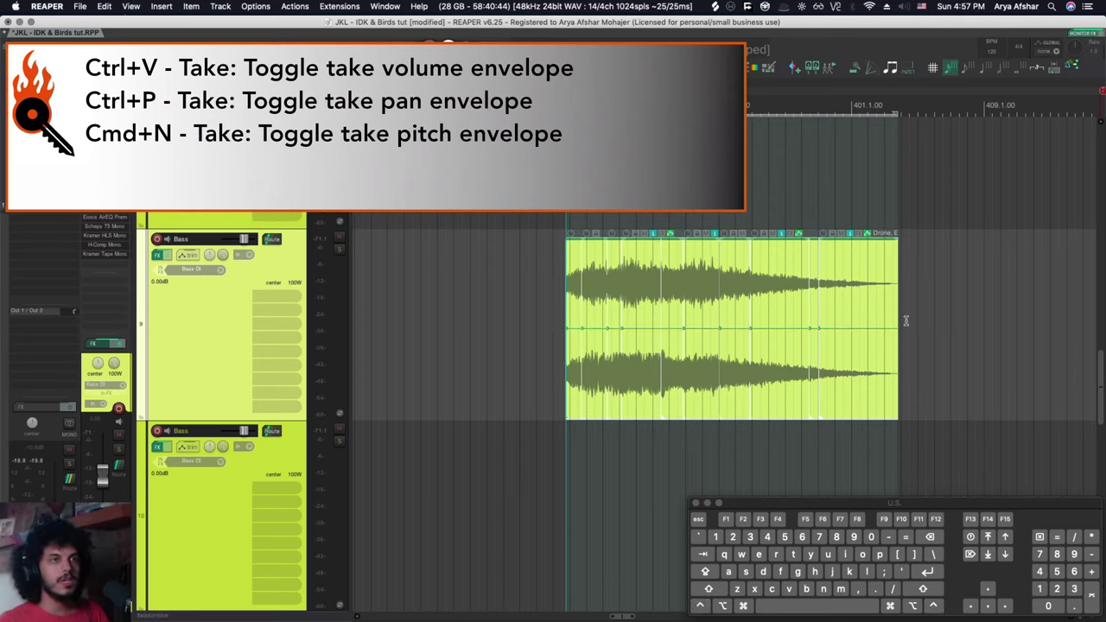
left_click_drag(635, 328, 614, 377)
Step: Show the take volume envelopes on the selected drone pieces and lower the volume line on the piece around bar 396
key("ctrl+v")
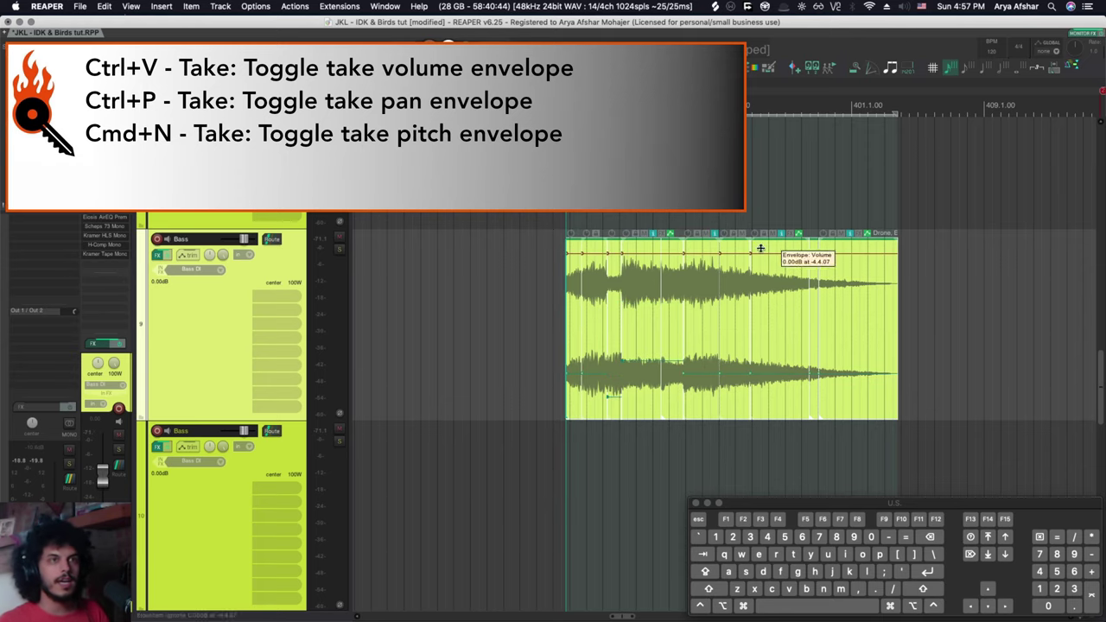
mouse_move(773, 253)
left_mouse_down()
mouse_move(781, 294)
mouse_move(781, 267)
left_mouse_up()
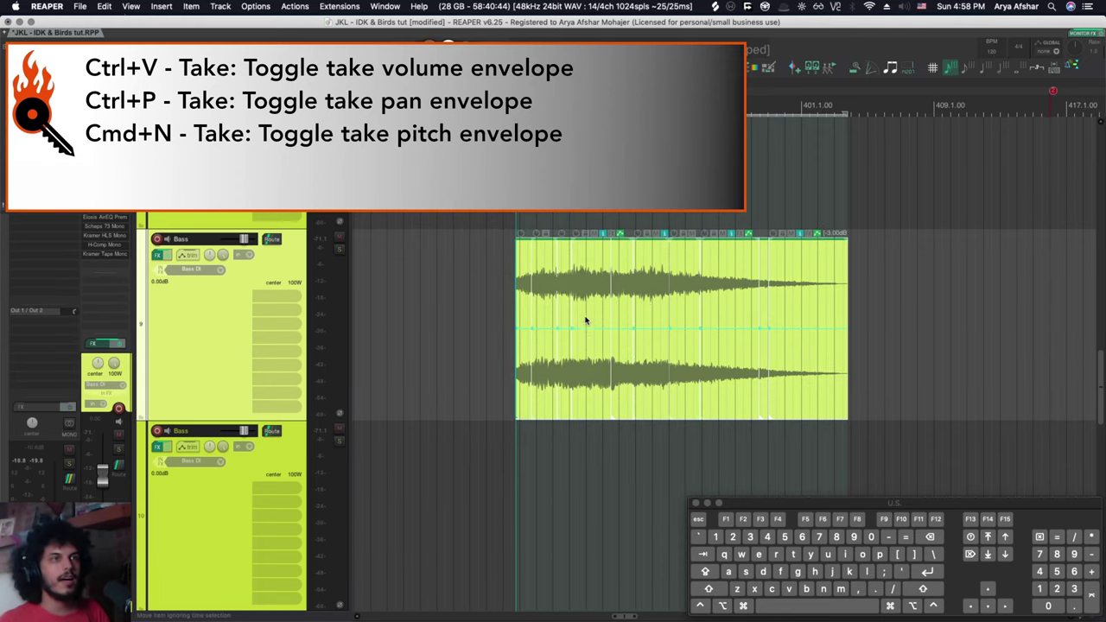
mouse_move(585, 322)
left_mouse_down()
mouse_move(587, 284)
mouse_move(584, 320)
left_mouse_up()
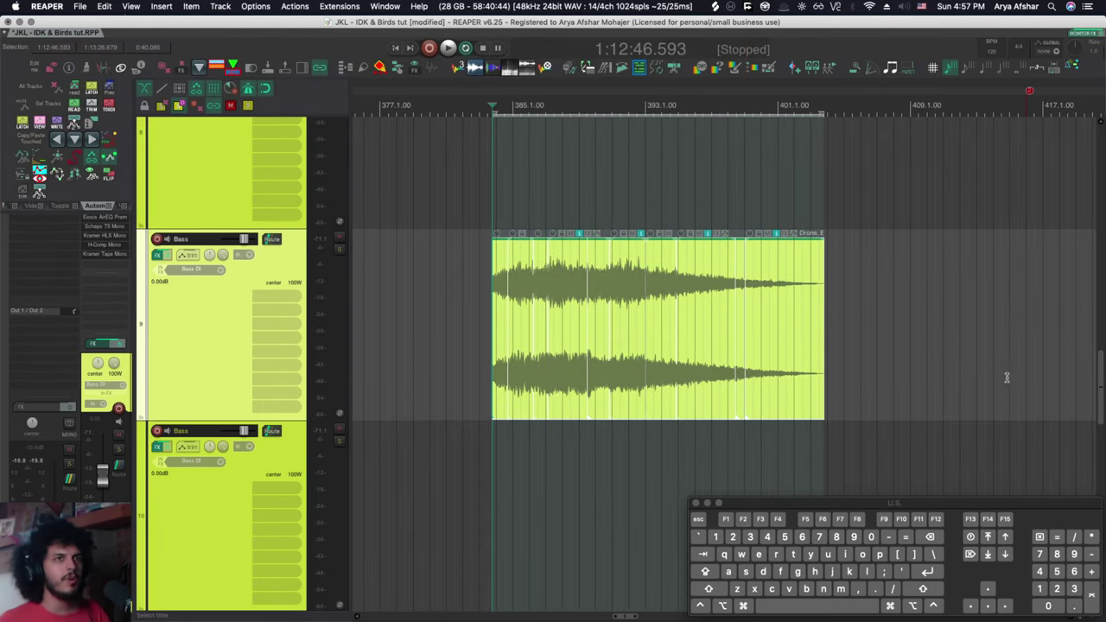
Step: Select all drone pieces on track 9 and nudge their active take volume up to +3.00 dB
scroll(521, 336, "left", 3)
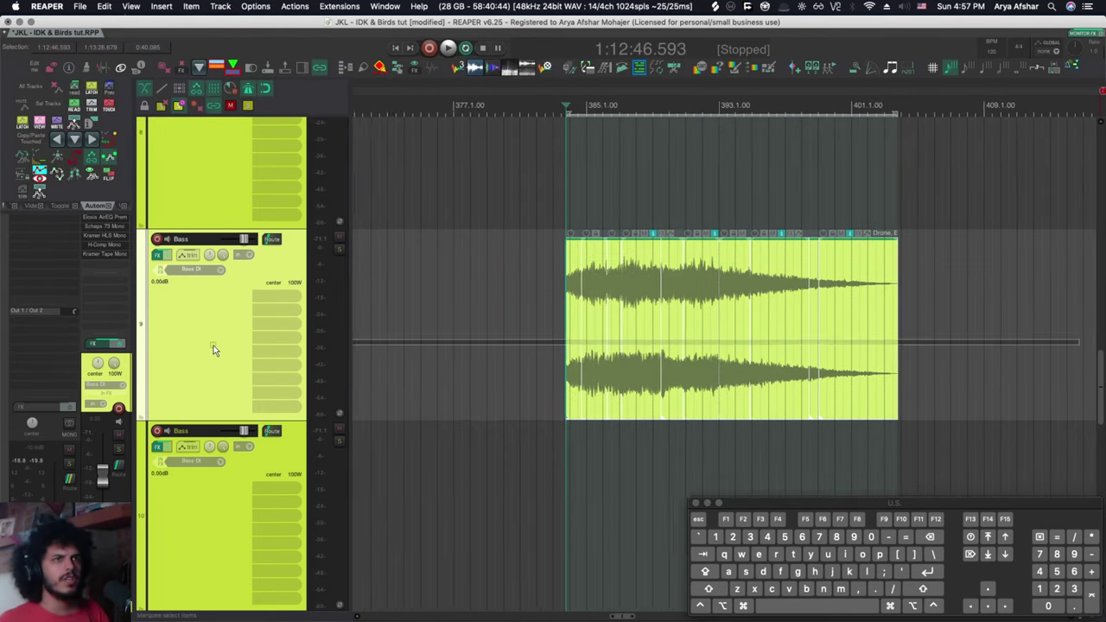
key("ctrl+Up")
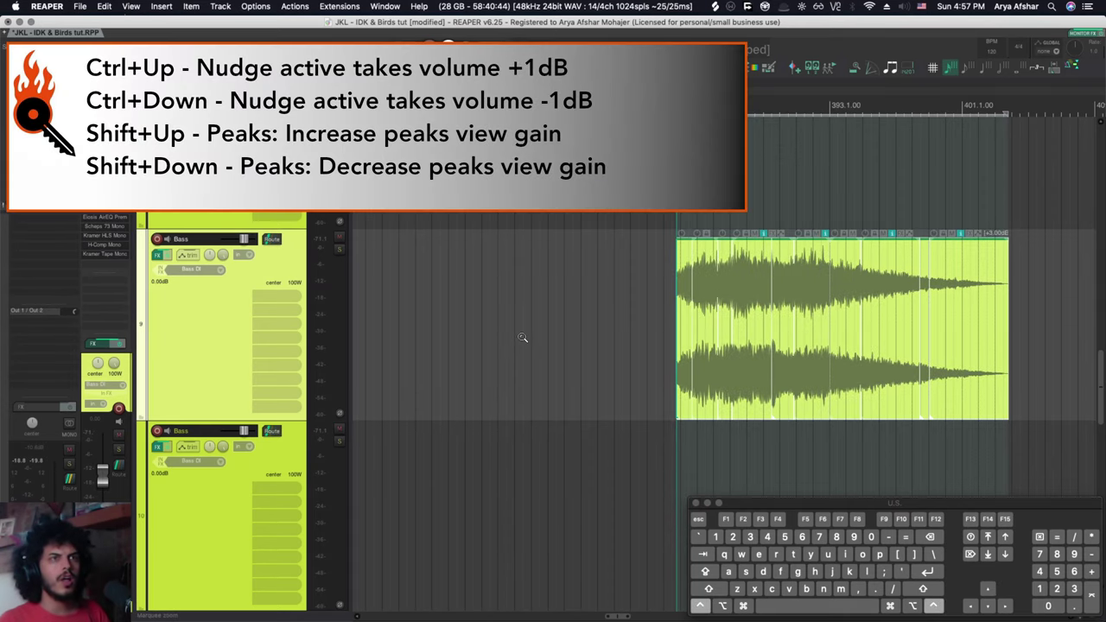
Step: Nudge the active take volume of the selected drone pieces on track 9 down to -2.00 dB
key("ctrl+Down")
key("ctrl+Down")
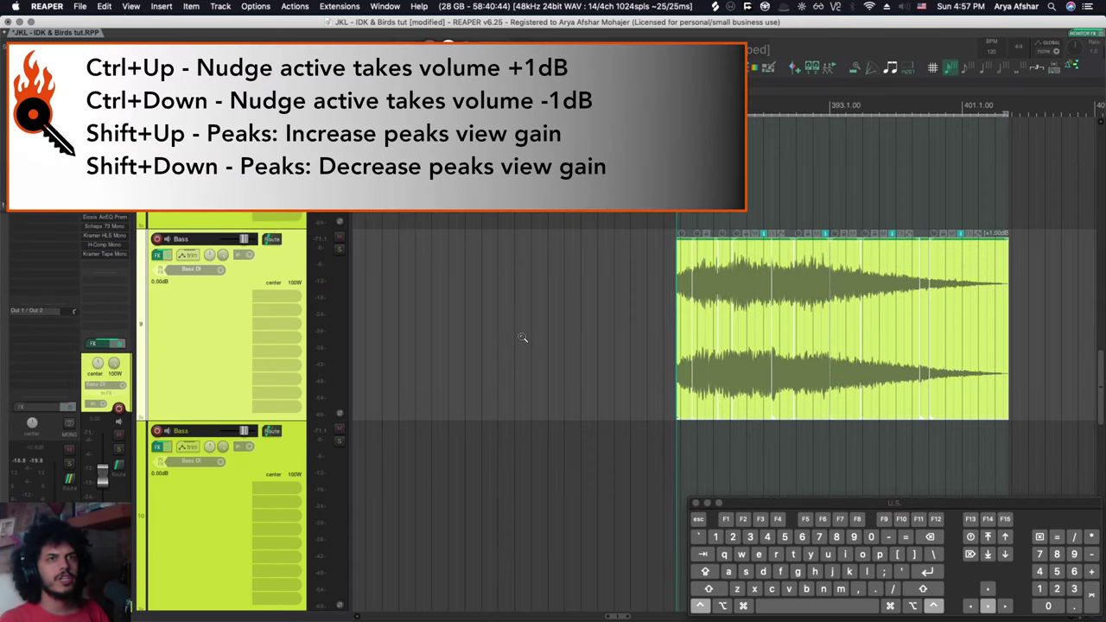
key("ctrl+Up")
key("ctrl+Up")
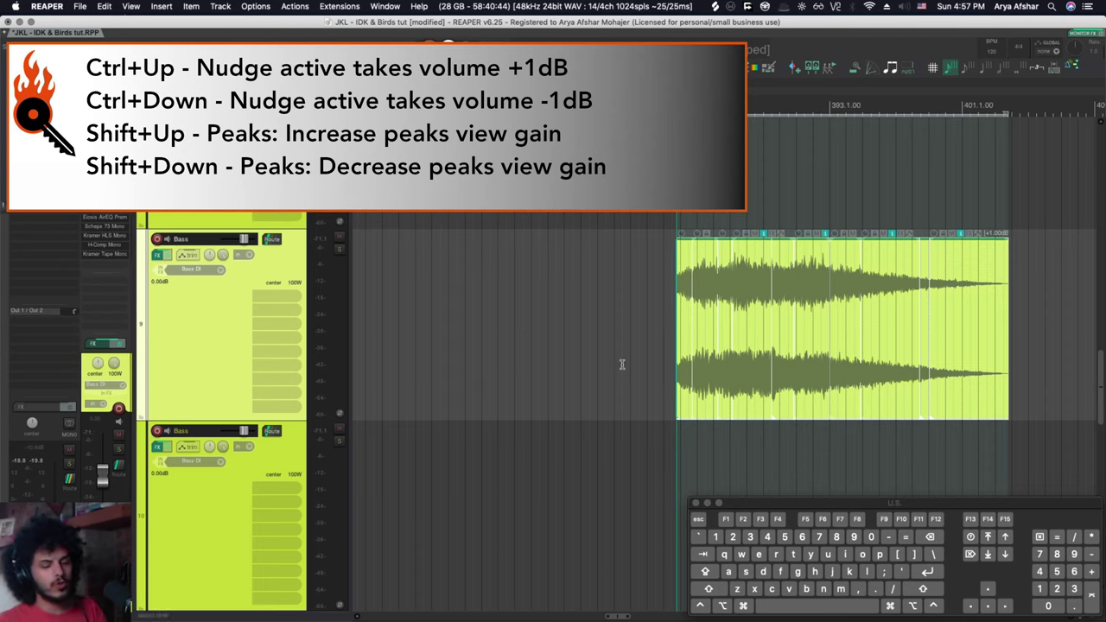
key("ctrl+Down")
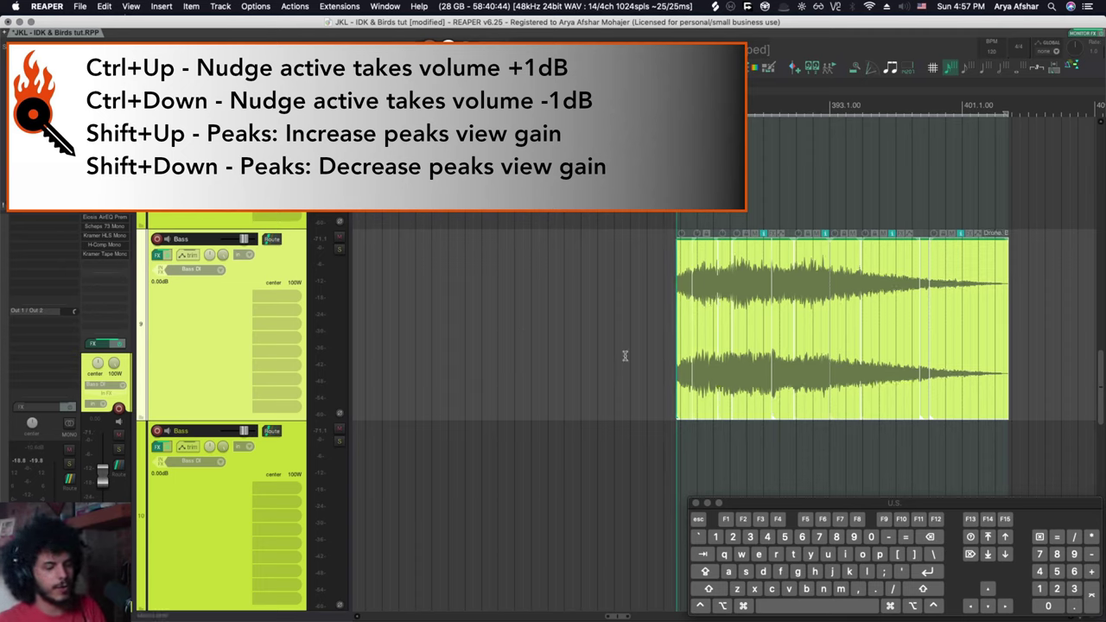
key("ctrl+Down")
key("ctrl+Down")
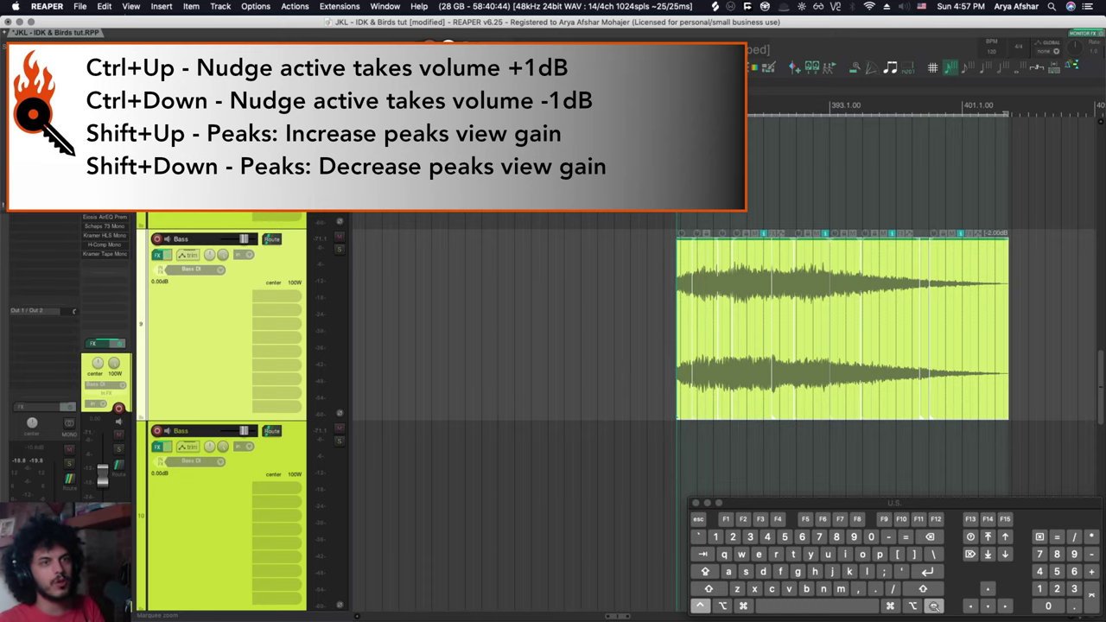
Step: Nudge the active take volume of the selected drone pieces back up in 1 dB increments
key("ctrl+Up")
key("ctrl+Up")
key("ctrl+Down")
key("ctrl+Up")
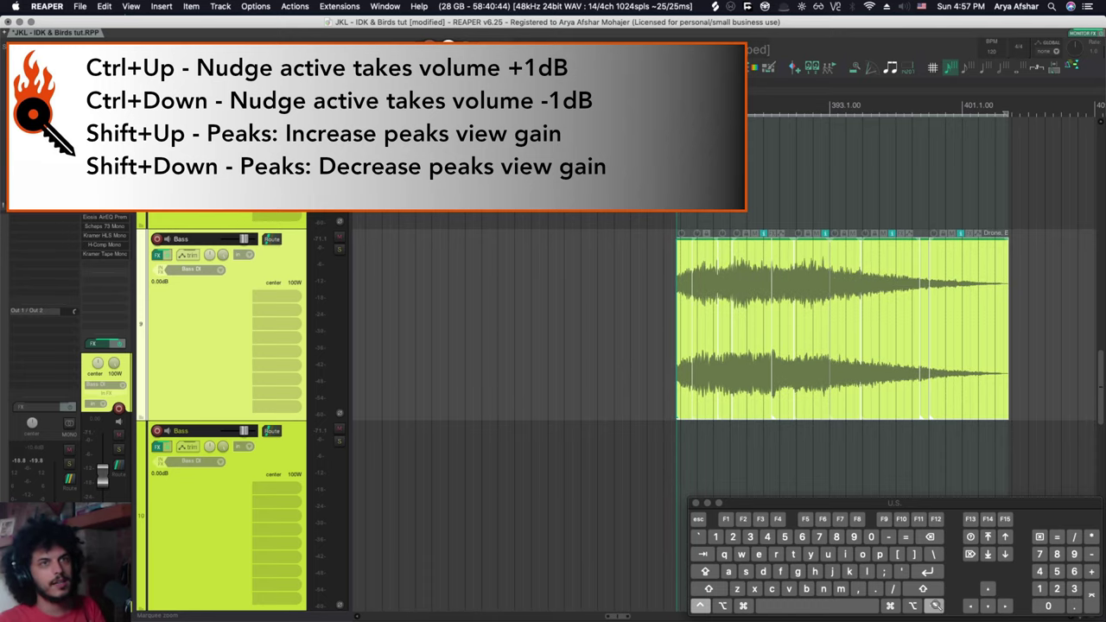
key("ctrl+Up")
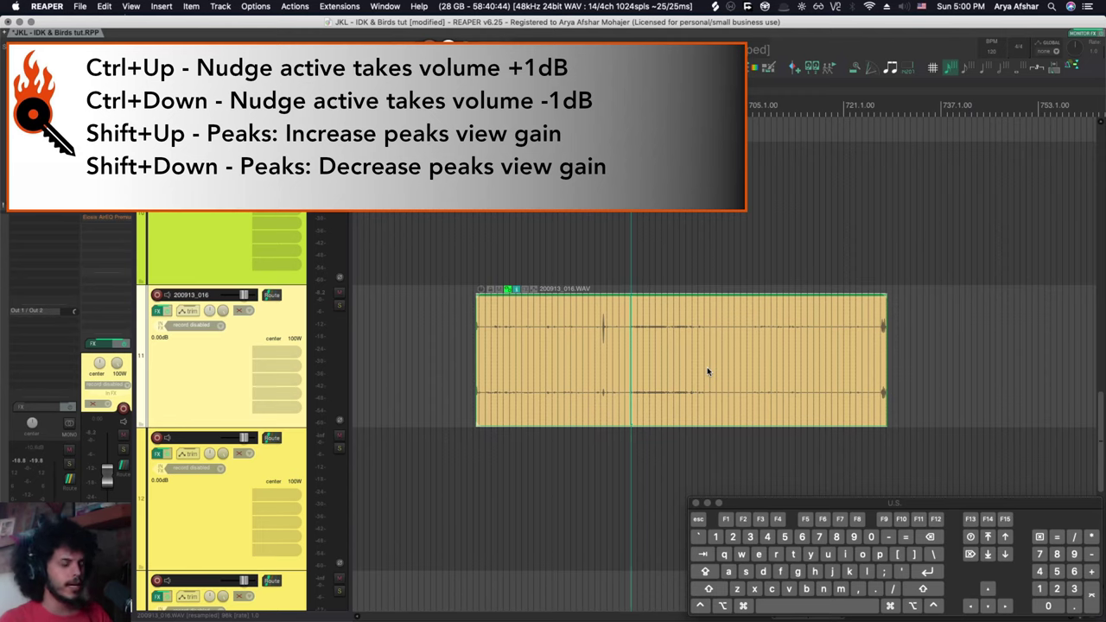
Step: Raise and lower the peaks view gain repeatedly to enlarge the quiet waveform of 200913_016.WAV on track 11
key("shift+Up")
key("shift+Up")
key("shift+Up")
key("shift+Up")
key("shift+Up")
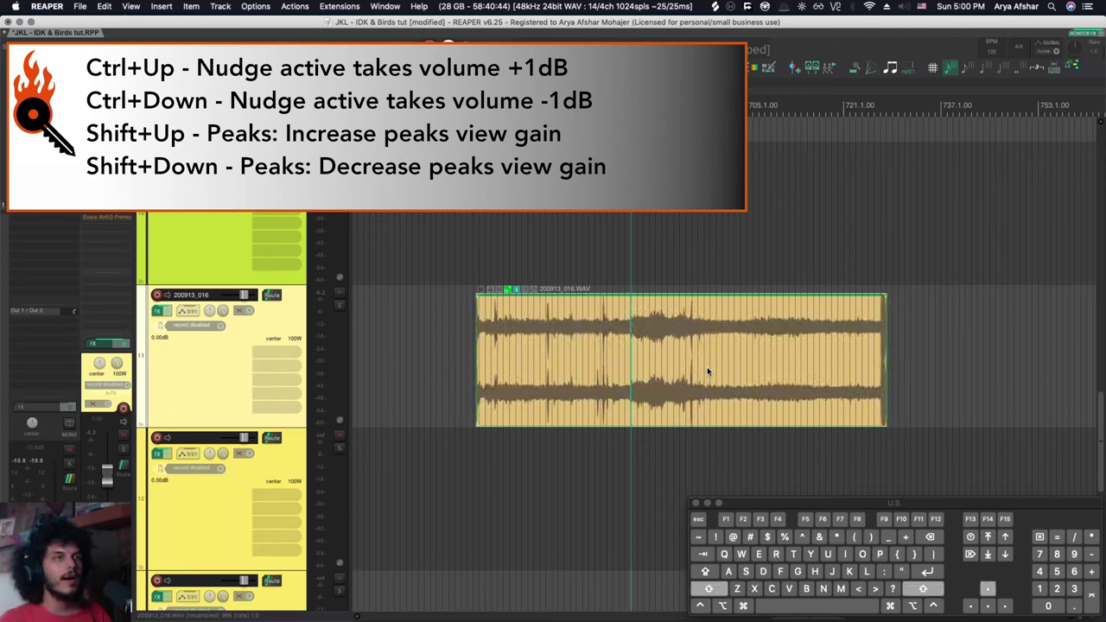
key("shift+Up")
key("shift+Up")
key("shift+Down")
key("shift+Down")
key("shift+Down")
key("shift+Up")
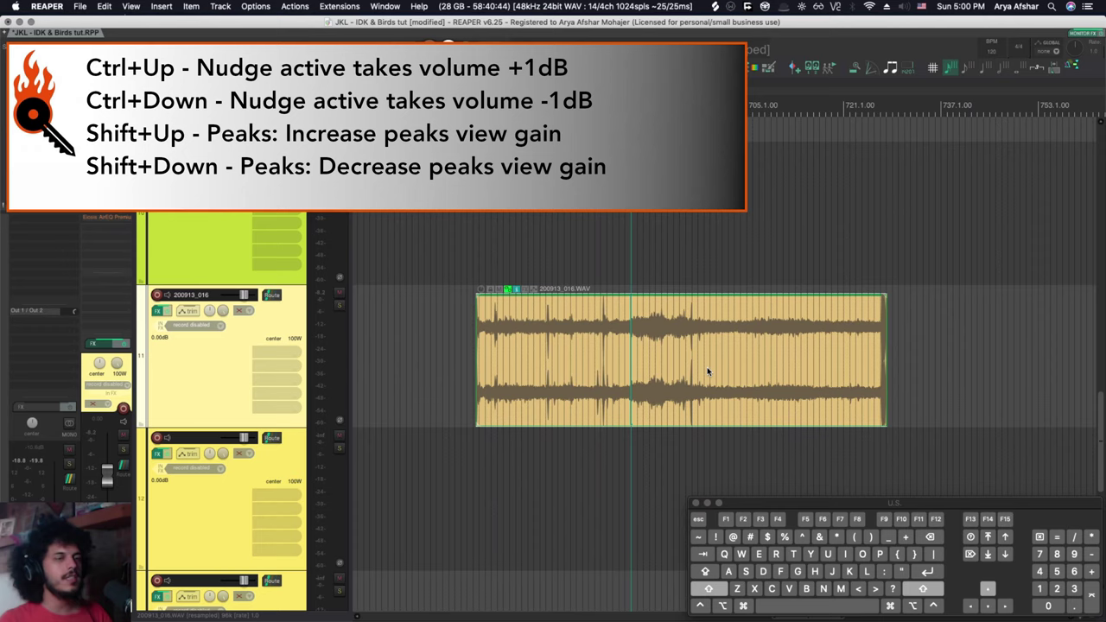
key("shift+Up")
key("shift+Up")
key("shift+Up")
key("shift+Down")
key("shift+Down")
key("shift+Down")
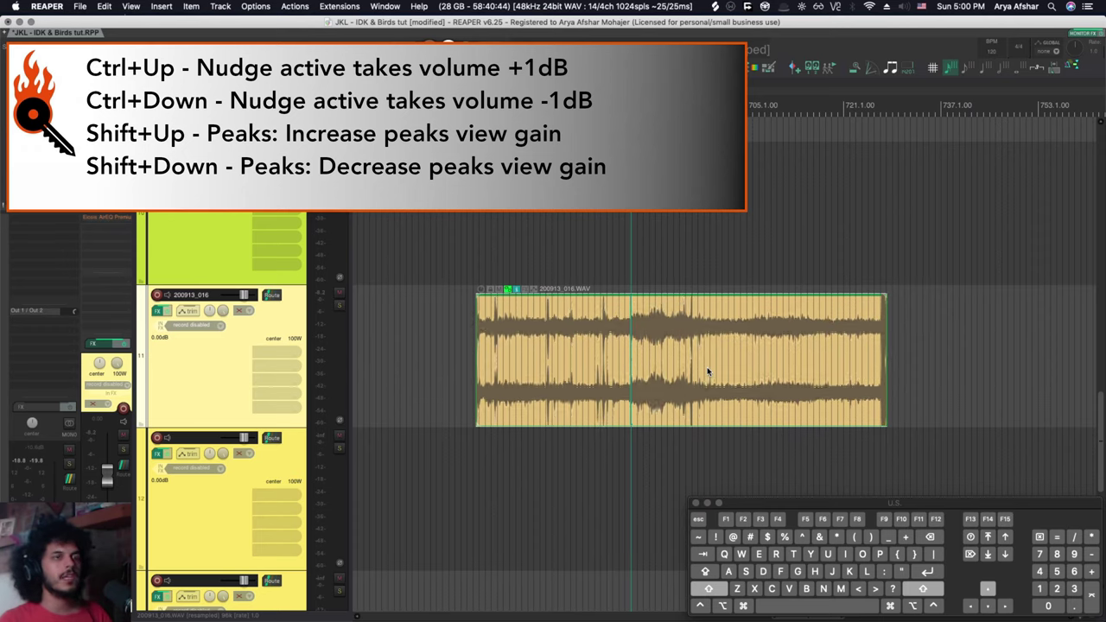
key("shift+Up")
key("shift+Up")
key("shift+Down")
key("shift+Down")
key("shift+Down")
key("shift+Down")
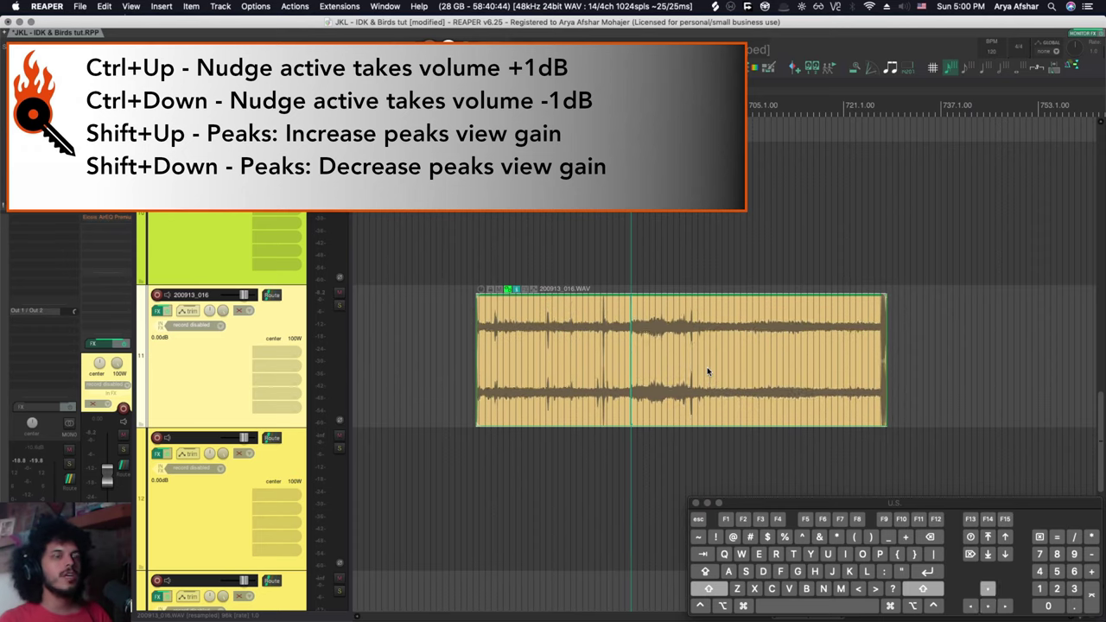
key("shift+Up")
key("shift+Up")
key("shift+Up")
key("shift+Up")
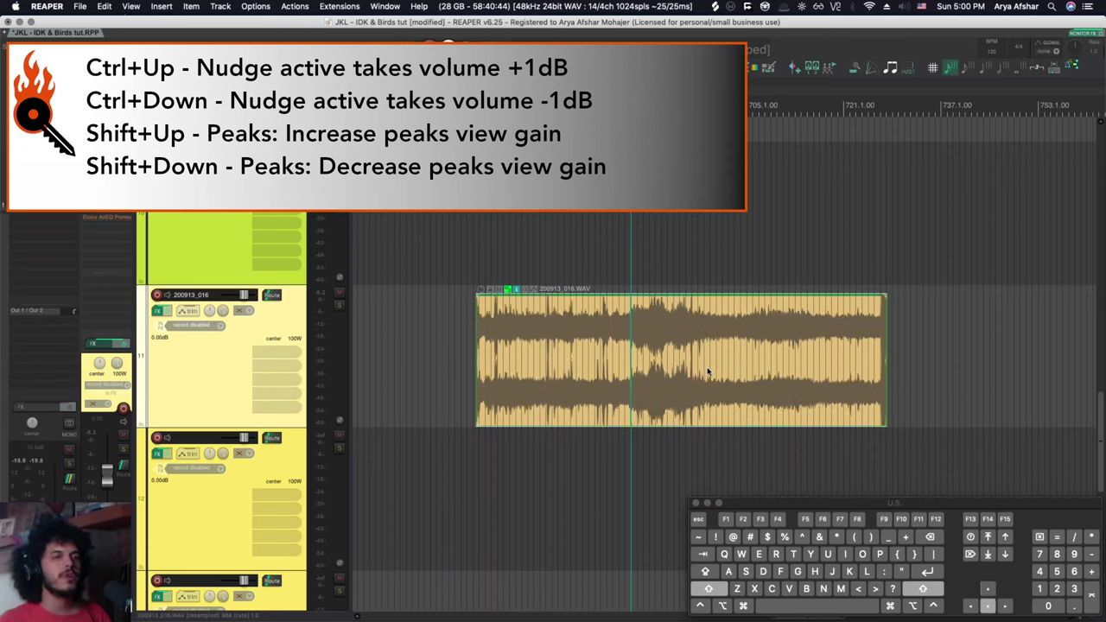
key("shift+Down")
key("shift+Down")
key("shift+Down")
key("shift+Up")
key("shift+Up")
key("shift+Up")
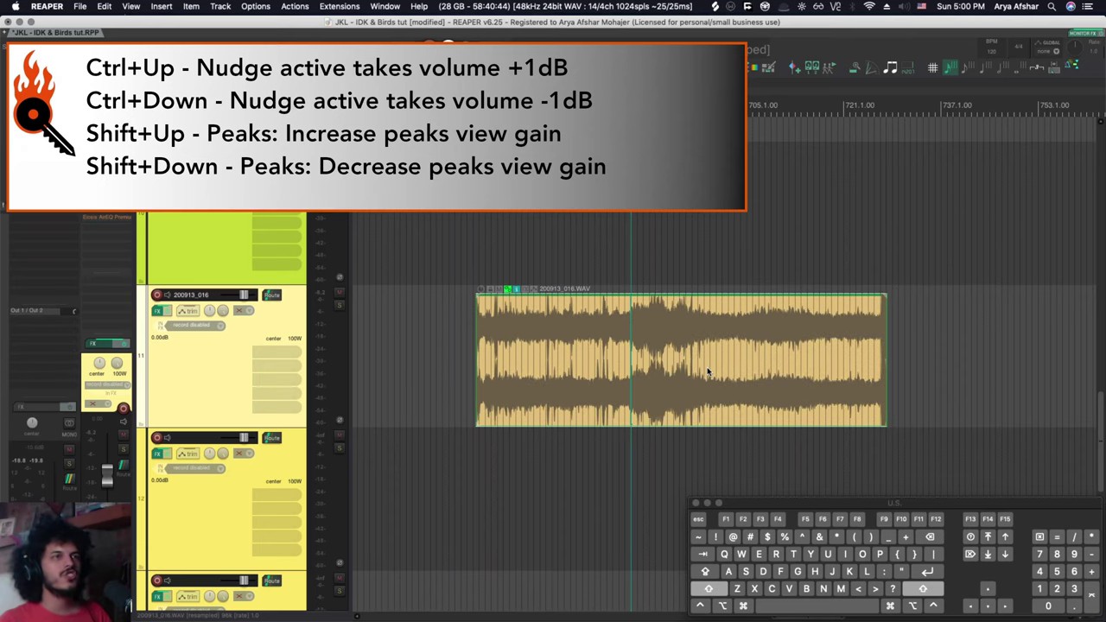
key("shift+Down")
key("shift+Up")
Step: Decrease the peaks view gain until the 200913_016.WAV waveform is back at its original display size
key("shift+Down")
key("shift+Down")
key("shift+Down")
key("shift+Down")
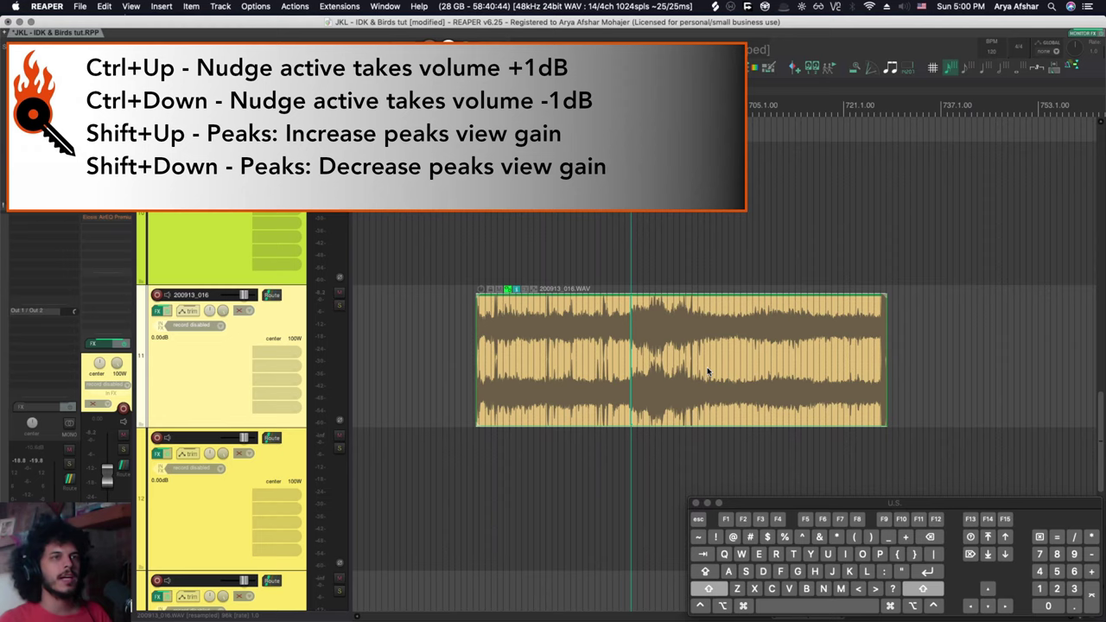
key("shift+Down")
key("shift+Down")
key("shift+Down")
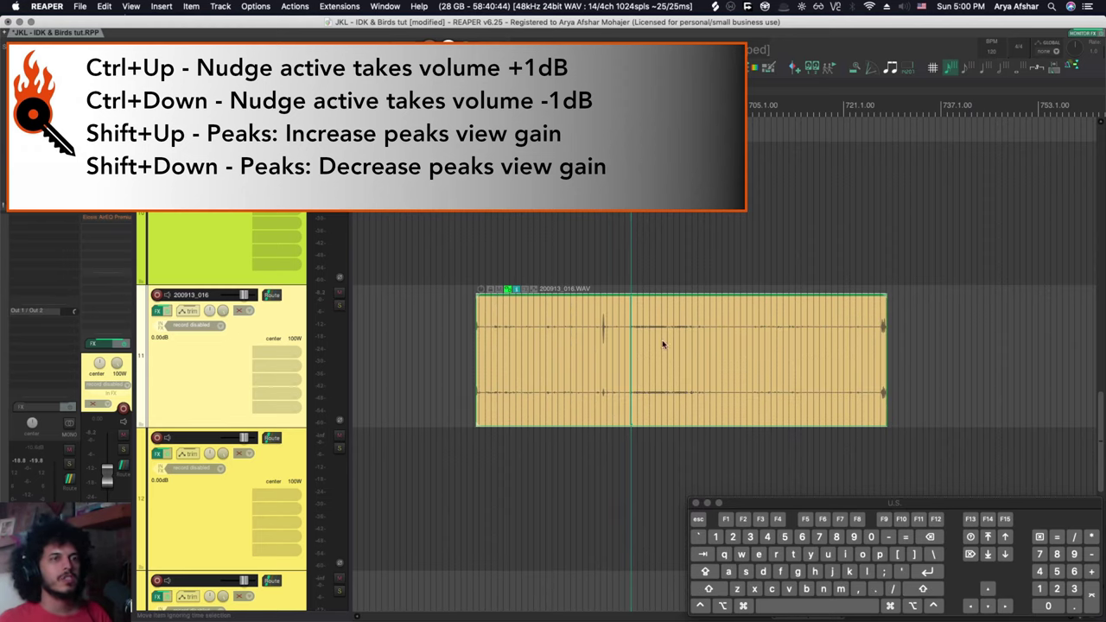
Step: Increase the peaks view gain again until the quiet parts of 200913_016.WAV are drawn large
key("shift+Up")
key("shift+Up")
key("shift+Up")
key("shift+Up")
key("shift+Up")
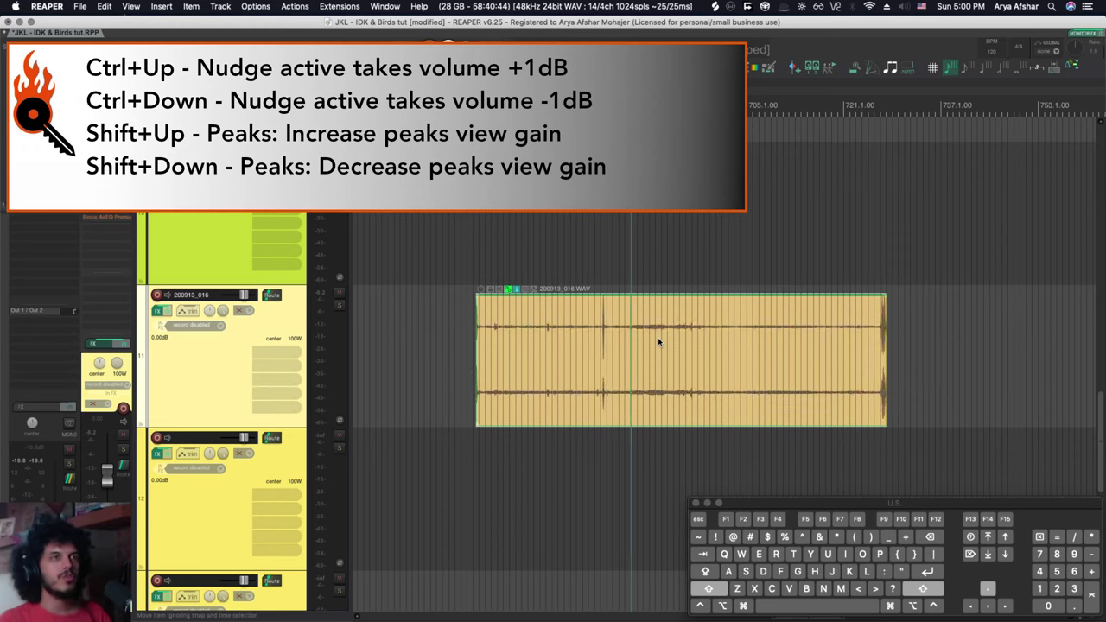
key("shift+Up")
key("shift+Up")
key("shift+Up")
key("shift+Up")
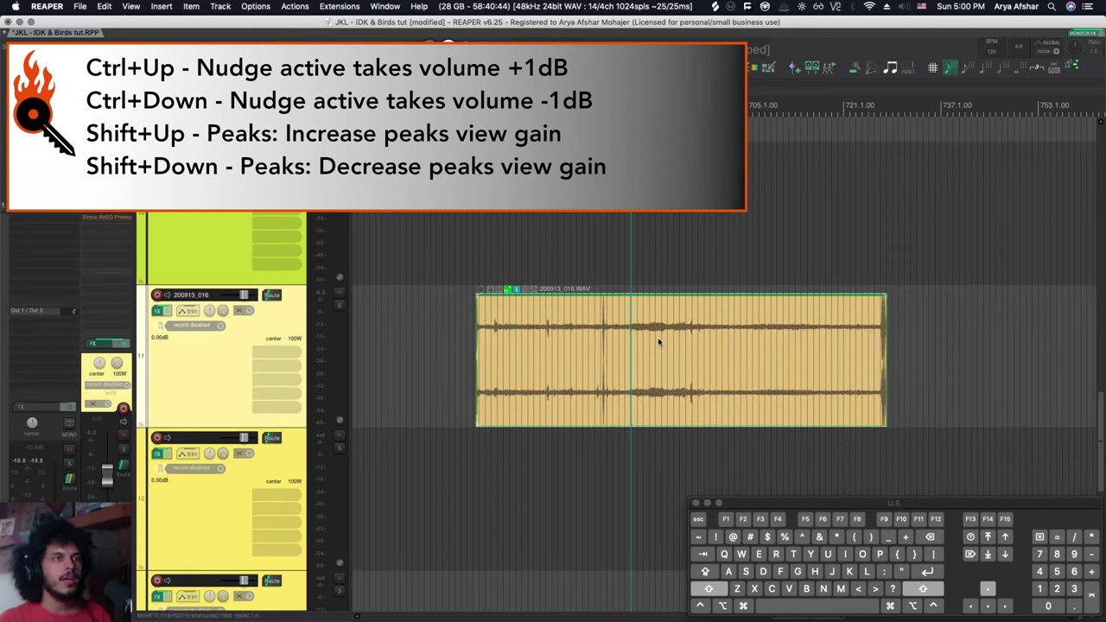
key("shift+Up")
key("shift+Up")
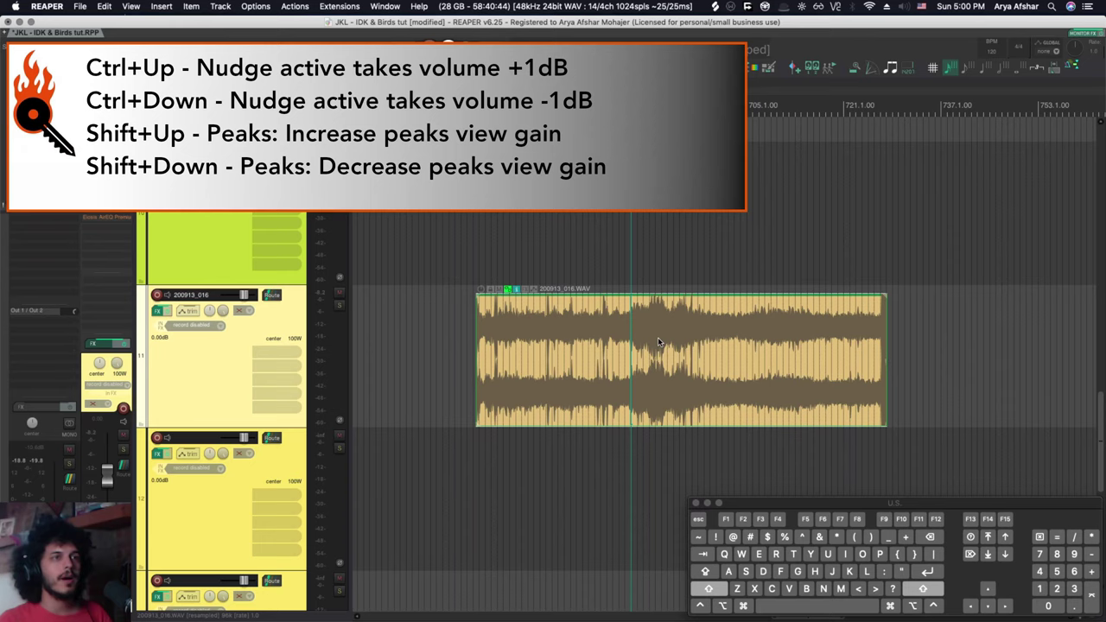
Step: Bring the peaks view gain back down to the original waveform display of 200913_016.WAV
key("shift+Down")
key("shift+Down")
key("shift+Down")
key("shift+Down")
key("shift+Down")
key("shift+Down")
key("shift+Down")
key("shift+Down")
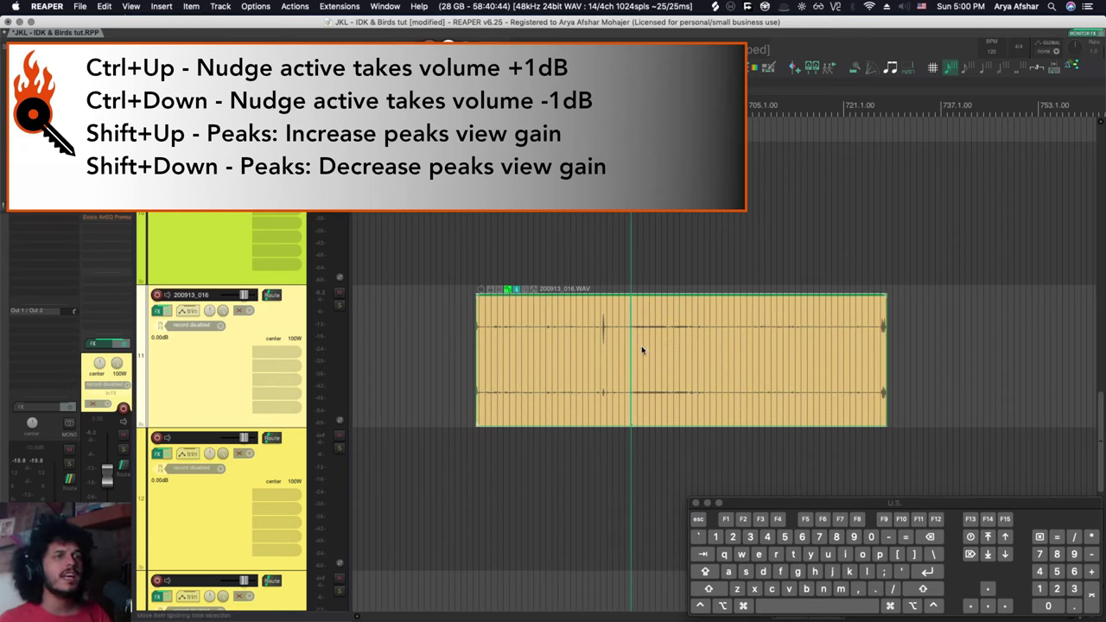
Step: Increase the peaks view gain to magnify the 200913_016.WAV waveform before changing its take volume
key("shift")
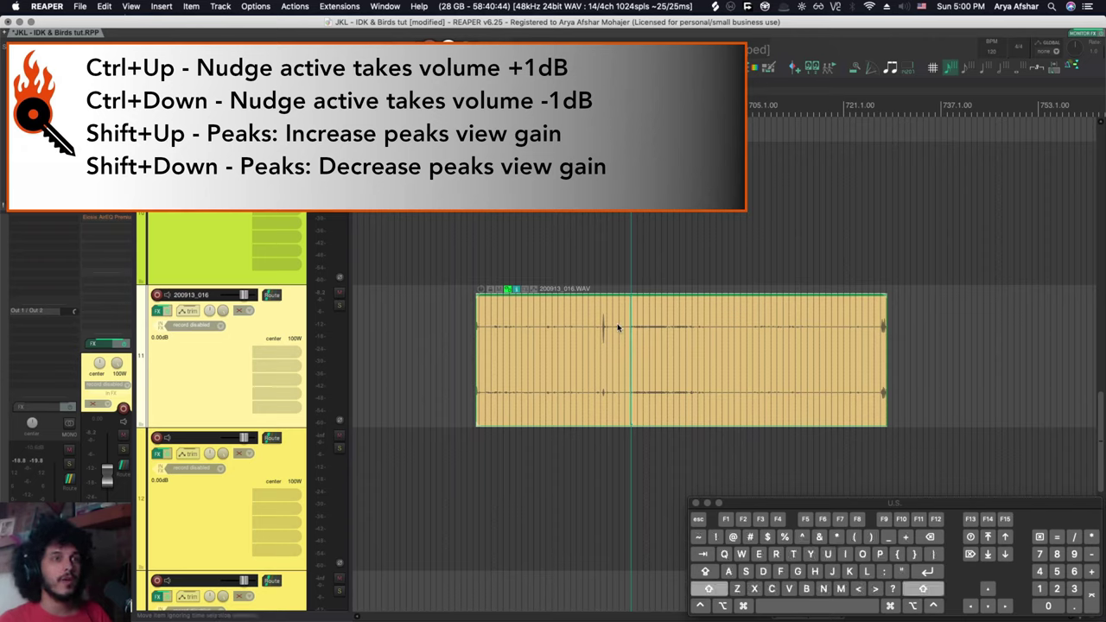
key("shift+Up")
key("shift+Up")
key("shift+Up")
key("shift+Up")
key("shift+Up")
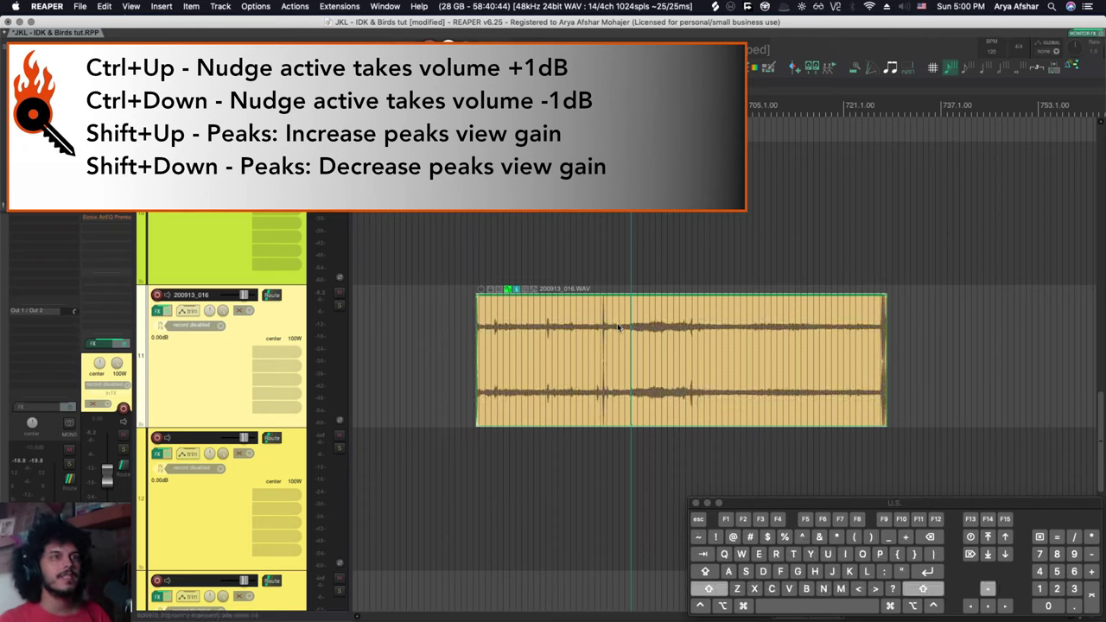
key("shift+Up")
key("shift+Up")
Step: Nudge the active take volume of 200913_016.WAV up to +12.0 dB
key("ctrl+Up")
key("ctrl+Up")
key("ctrl+Up")
key("ctrl+Up")
key("ctrl+Up")
key("ctrl+Up")
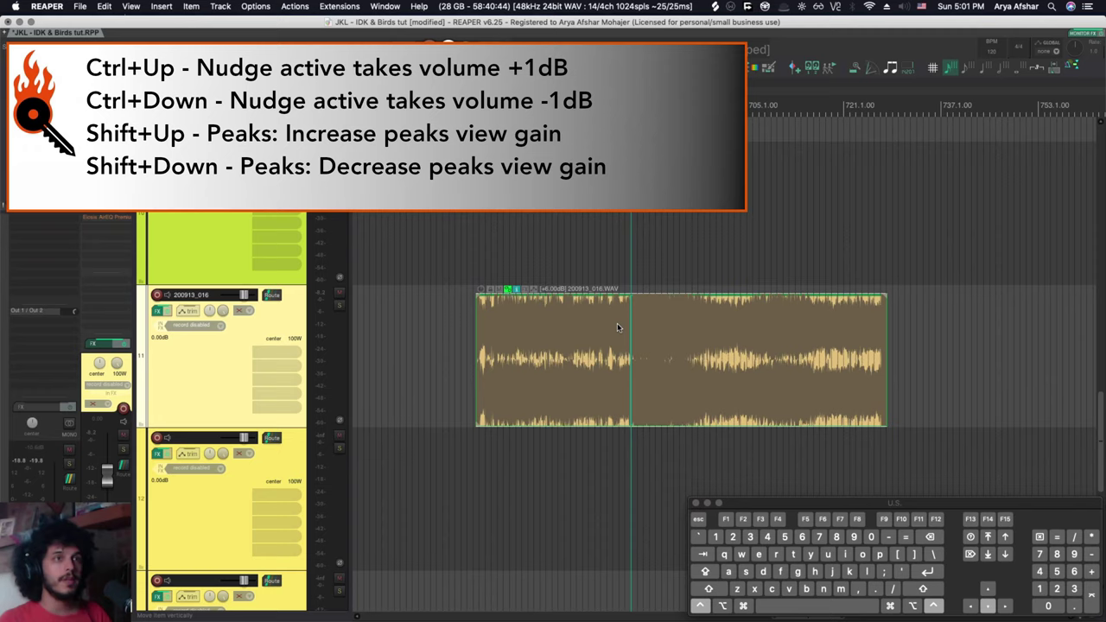
key("ctrl+Up")
key("ctrl+Up")
key("ctrl+Up")
key("ctrl+Up")
key("ctrl+Up")
key("ctrl+Up")
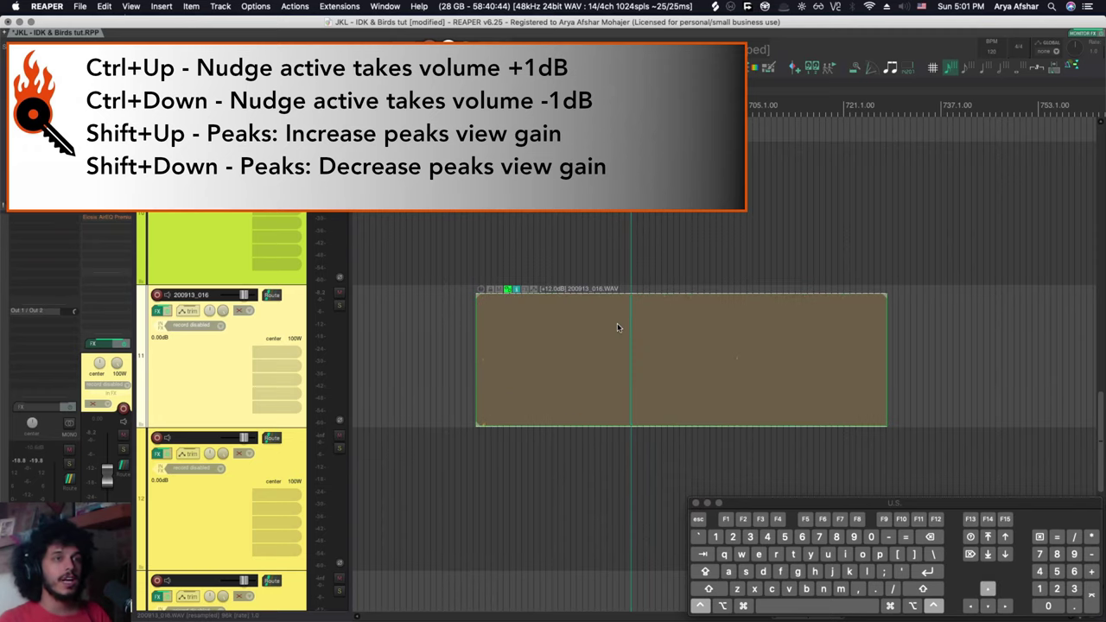
Step: Nudge the active take volume of 200913_016.WAV back down to 0 dB
key("ctrl+Down")
key("ctrl+Down")
key("ctrl+Down")
key("ctrl+Down")
key("ctrl+Down")
key("ctrl+Down")
key("ctrl+Down")
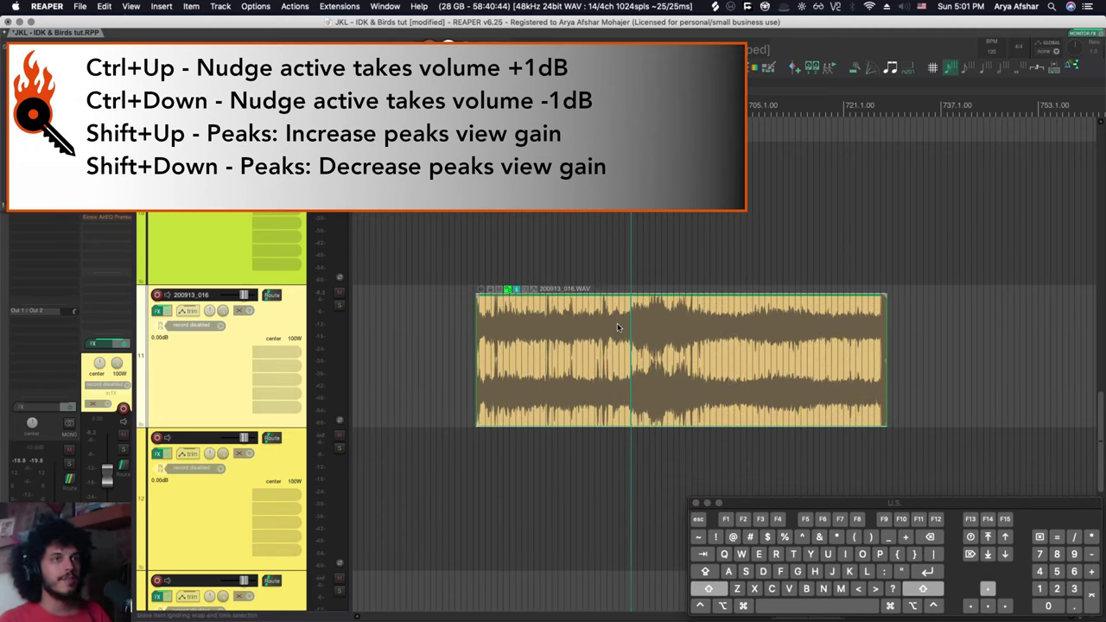
Step: Lower and raise the peaks view gain on 200913_016.WAV, finishing by decreasing it to the smallest waveform display
key("shift+Down")
key("shift+Down")
key("shift+Down")
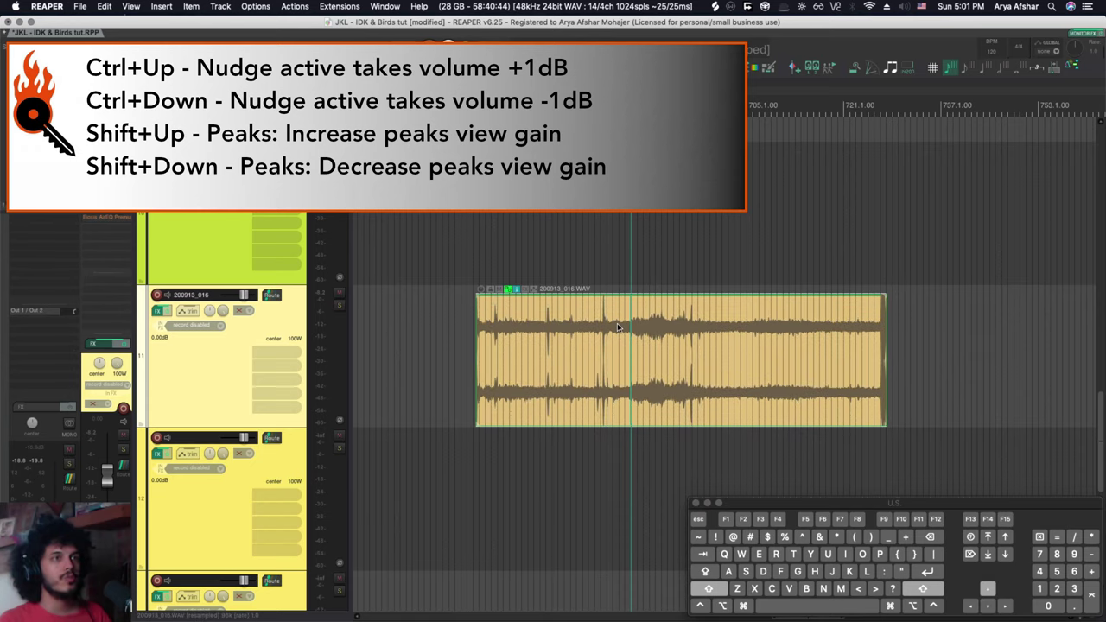
key("shift+Up")
key("shift+Up")
key("shift+Up")
key("shift+Down")
key("shift+Down")
key("shift+Down")
key("shift+Down")
key("shift+Down")
key("shift+Down")
key("shift+Down")
key("shift+Down")
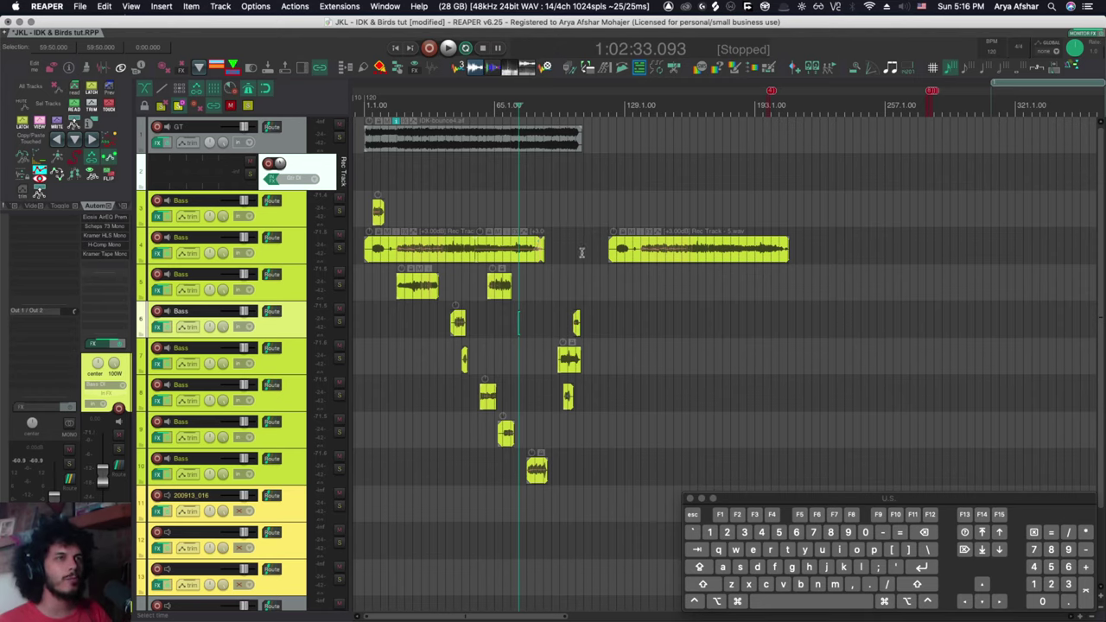
Step: Copy the Rec Track - 5.wav item starting near bar 121 on track 4 and paste it on track 6 near bar 181
left_click_drag(593, 216, 731, 323)
left_click(731, 323)
key("super+v")
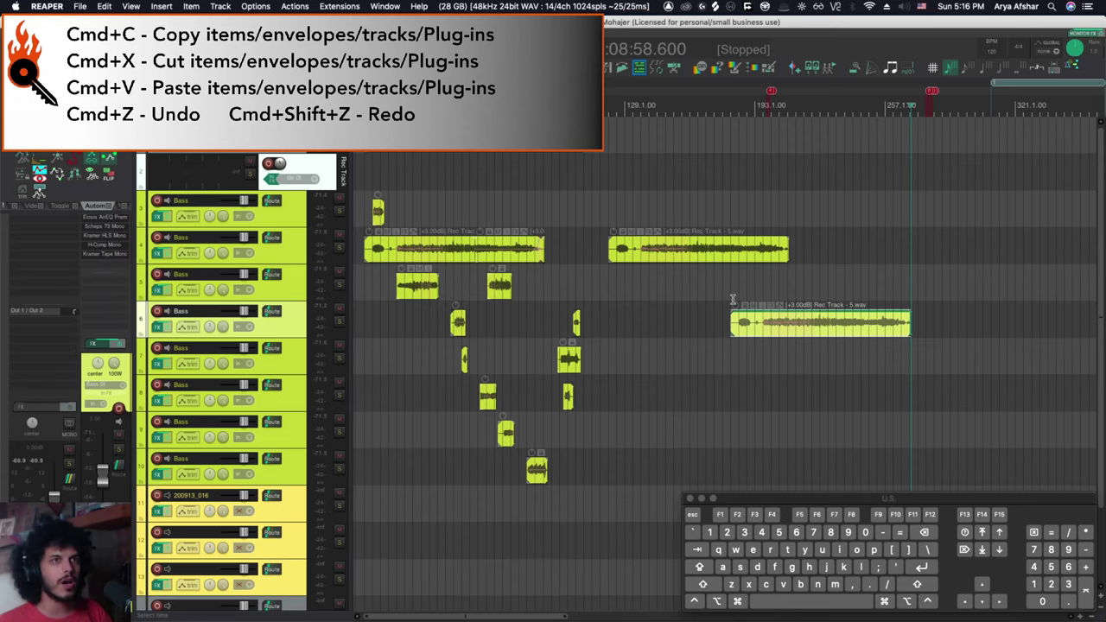
Step: Cut the pasted item from track 6, paste it on track 8 near bar 125, and undo and redo that paste
key("super+x")
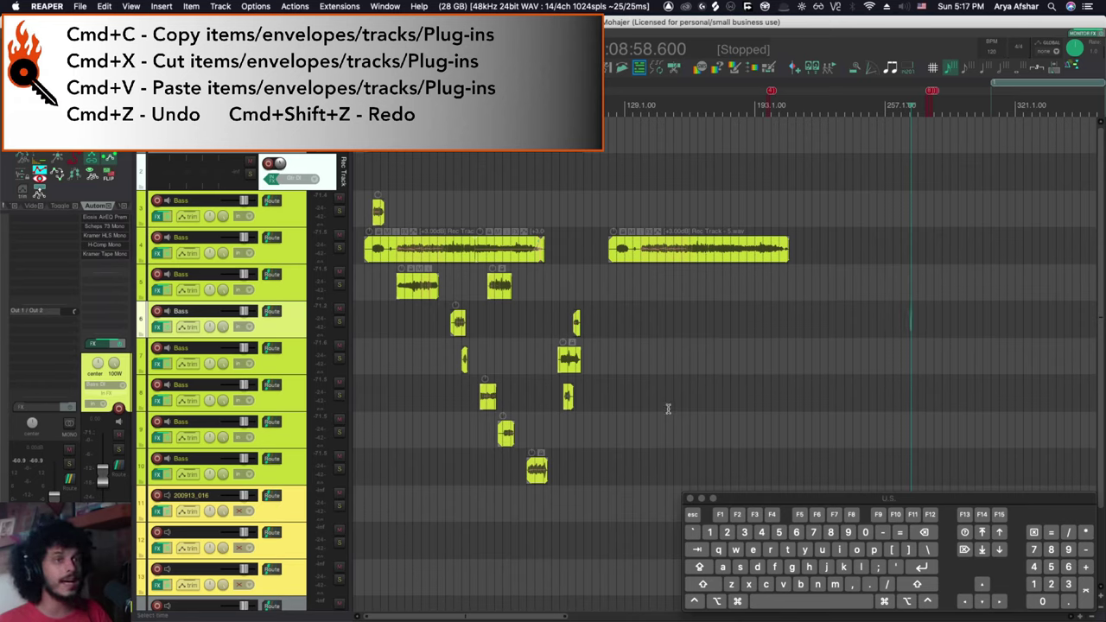
left_click(616, 404)
key("super+v")
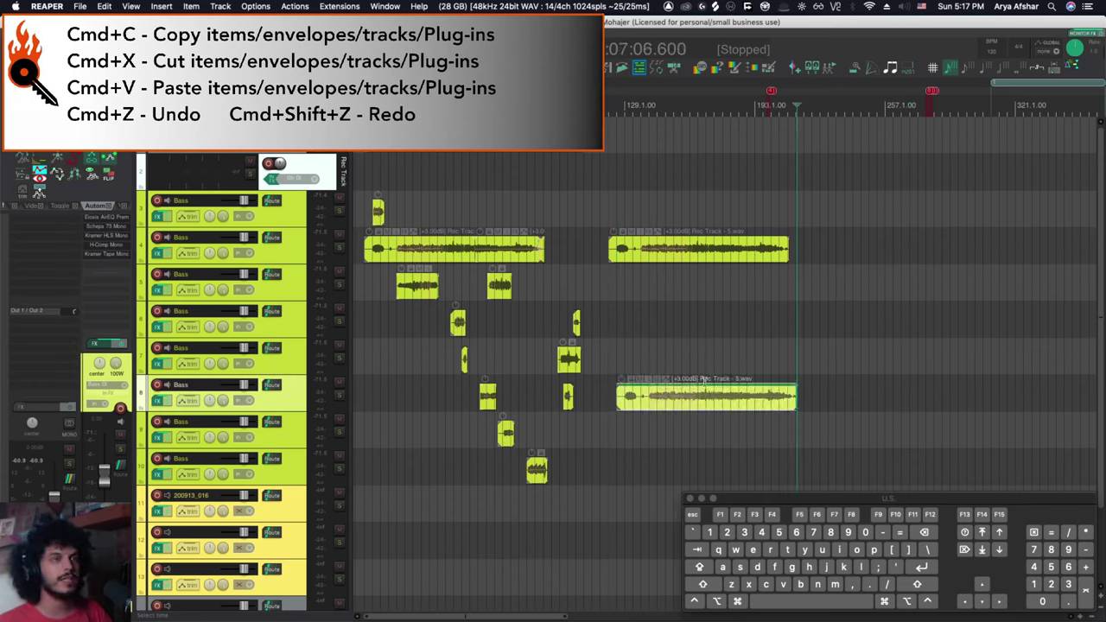
key("super+z")
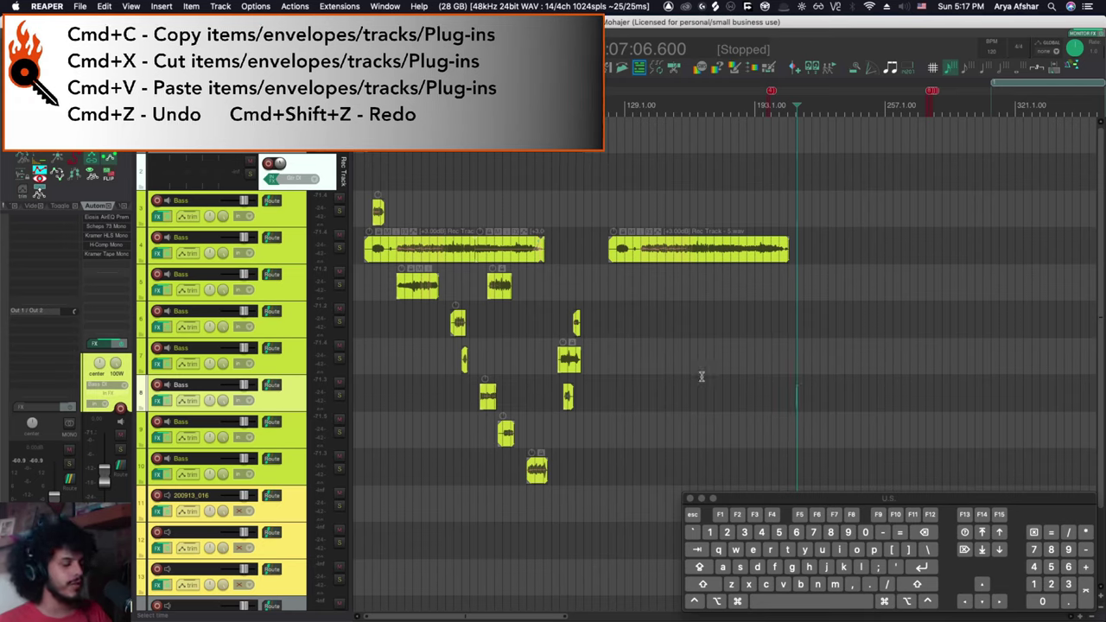
key("super+shift+z")
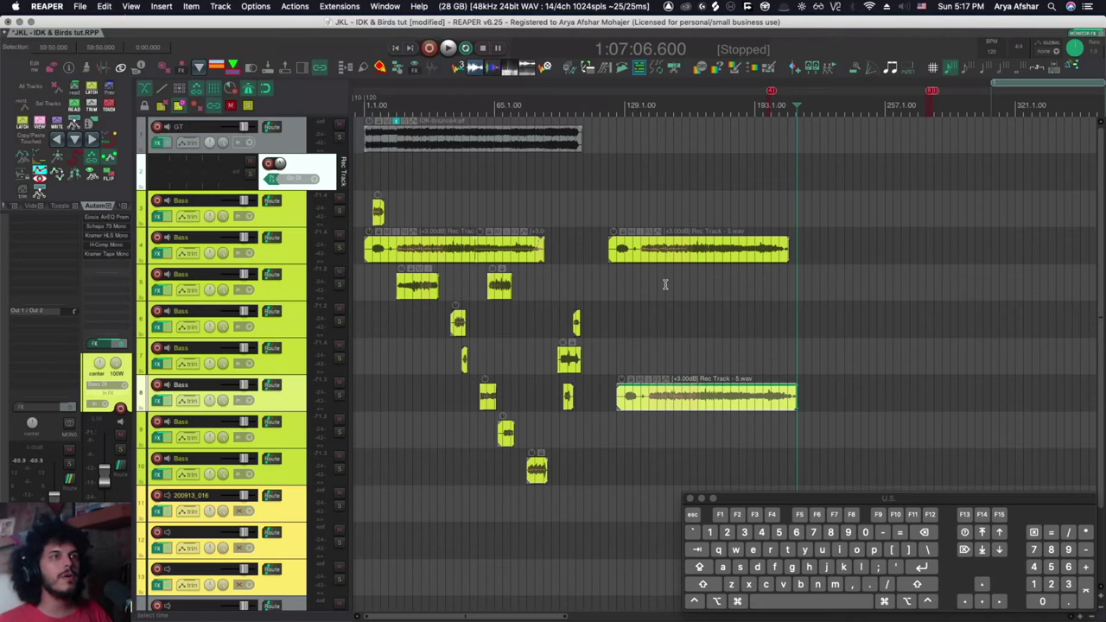
Step: Make a time selection over about bars 137 to 177, and copy the whole track 4 item beneath it to bar 233 on track 4
left_click_drag(639, 202, 722, 225)
left_click_drag(614, 210, 746, 276)
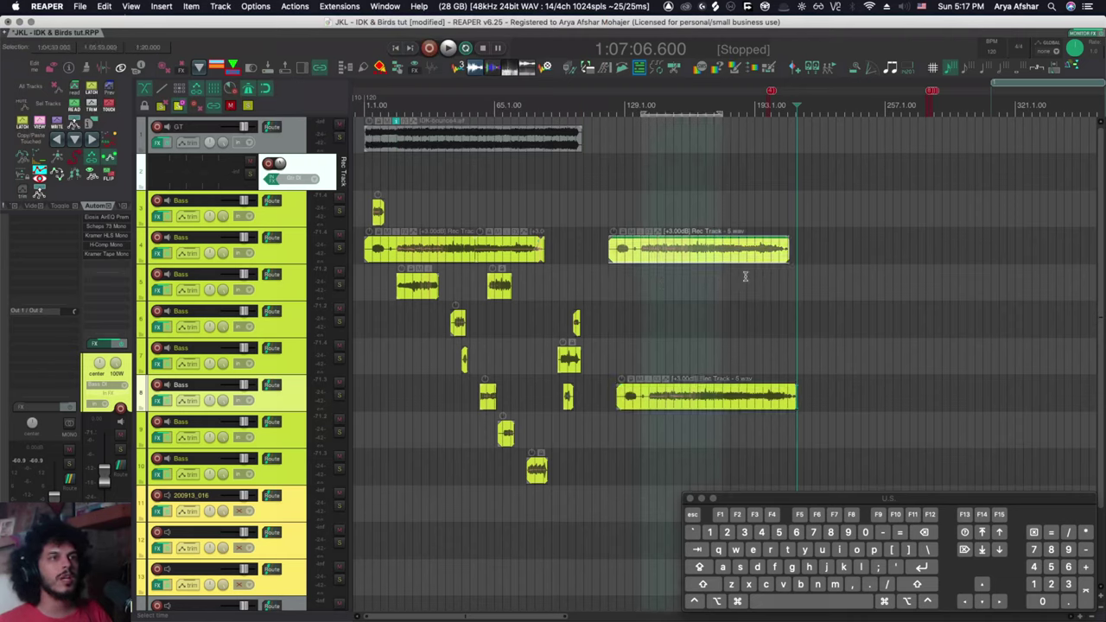
key("super+c")
left_click(835, 249)
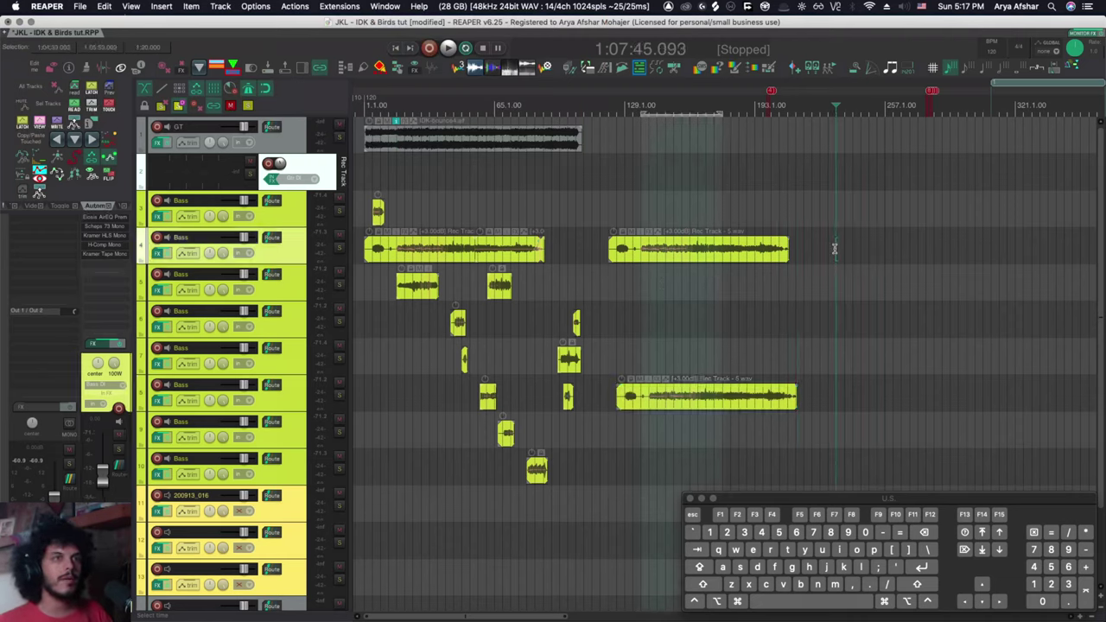
key("super+v")
Step: Copy only the part of the middle track 4 item within the time selection and paste it on track 5 near bars 221 and 45
left_click_drag(639, 194, 703, 285)
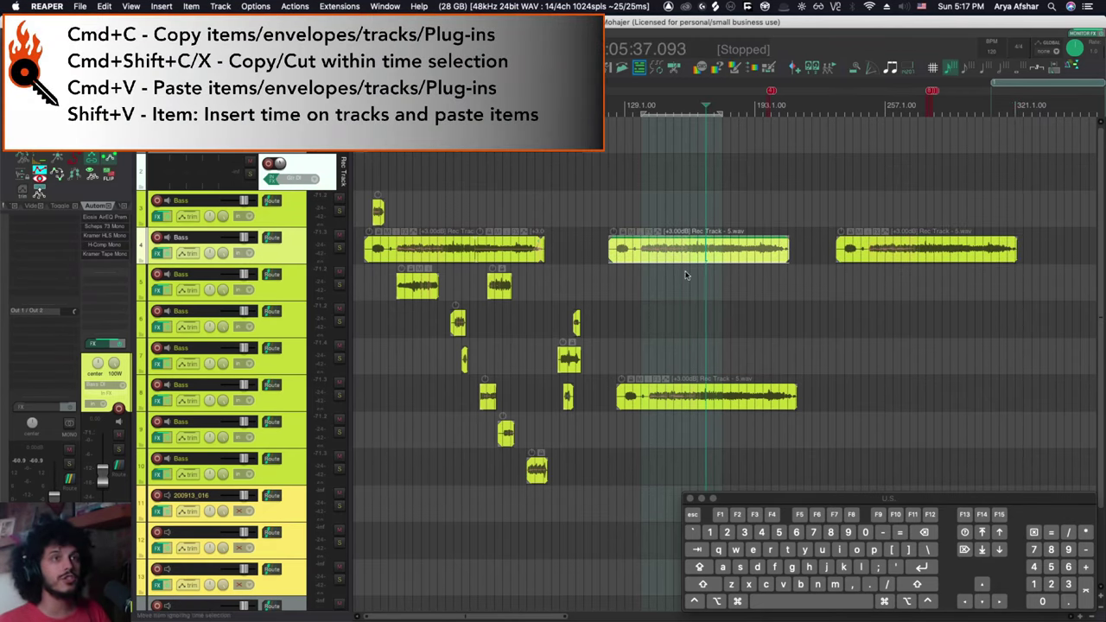
left_click(810, 278)
key("super+v")
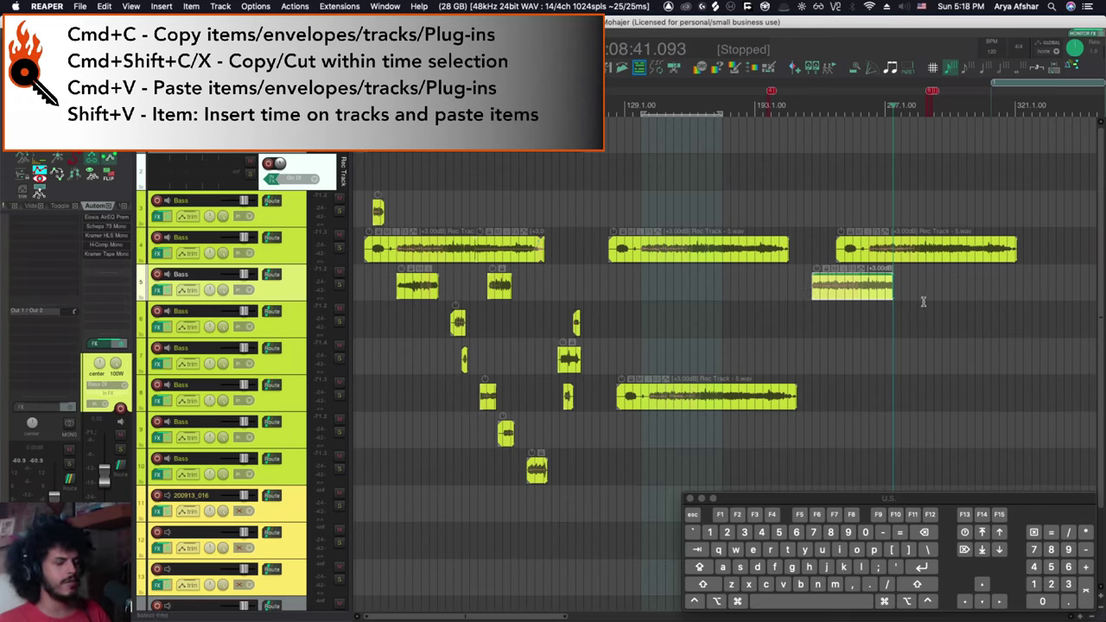
left_click(454, 284)
key("super+v")
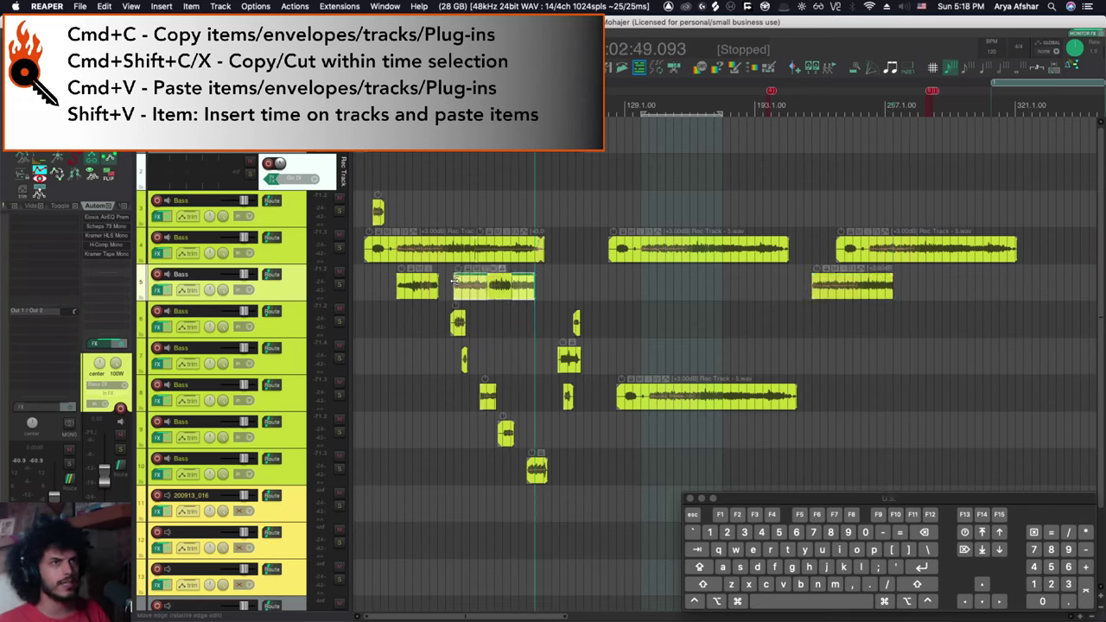
Step: Undo the last paste and paste the copied portion on track 5 near bar 45 again, inserting time on the track for it
key("super+z")
left_click(454, 284)
key("shift+v")
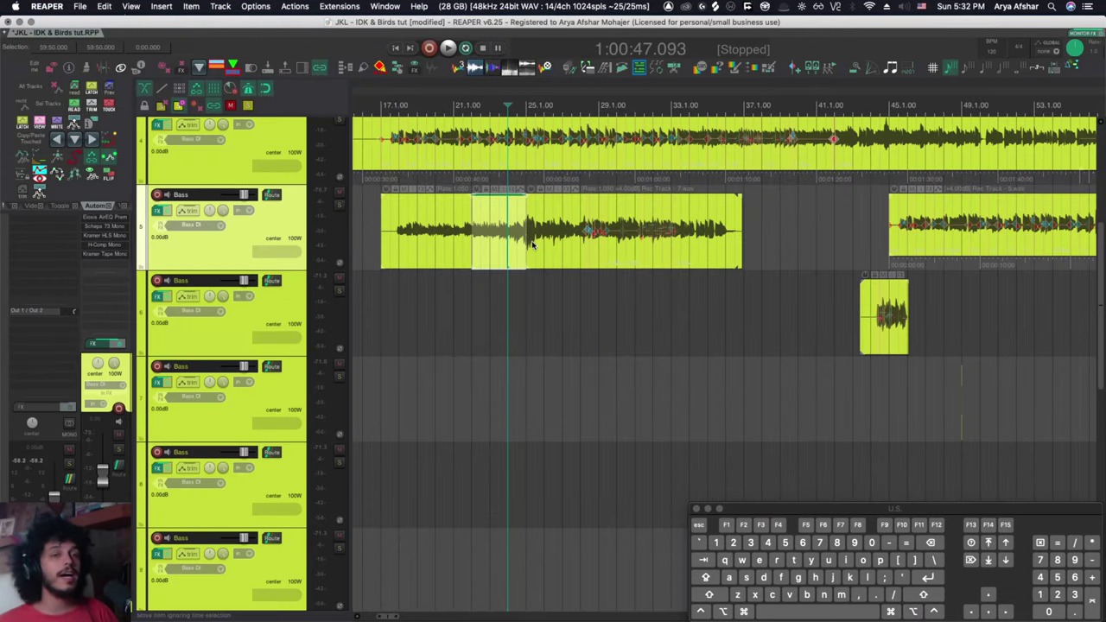
Step: Insert Eiosis AirEQ Premium on the track 5 item spanning bars 22 to 25 and C1 comp Mono on the item before it, viewing each plug-in's window
key("super+z")
scroll(533, 244, "left", 3)
scroll(718, 259, "up", 5)
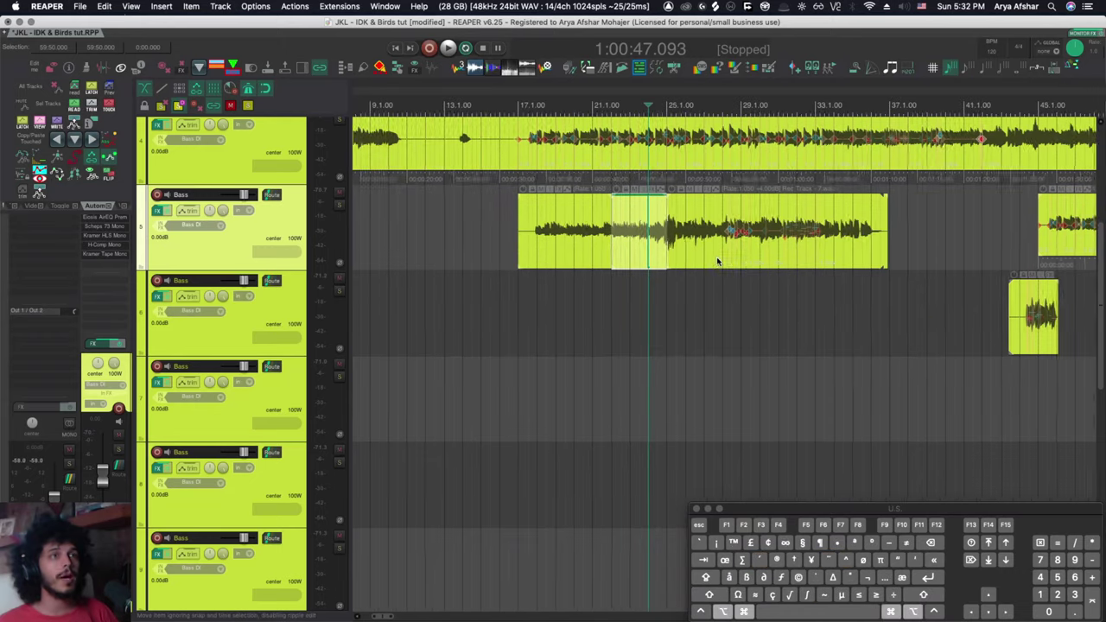
scroll(684, 259, "left", 3)
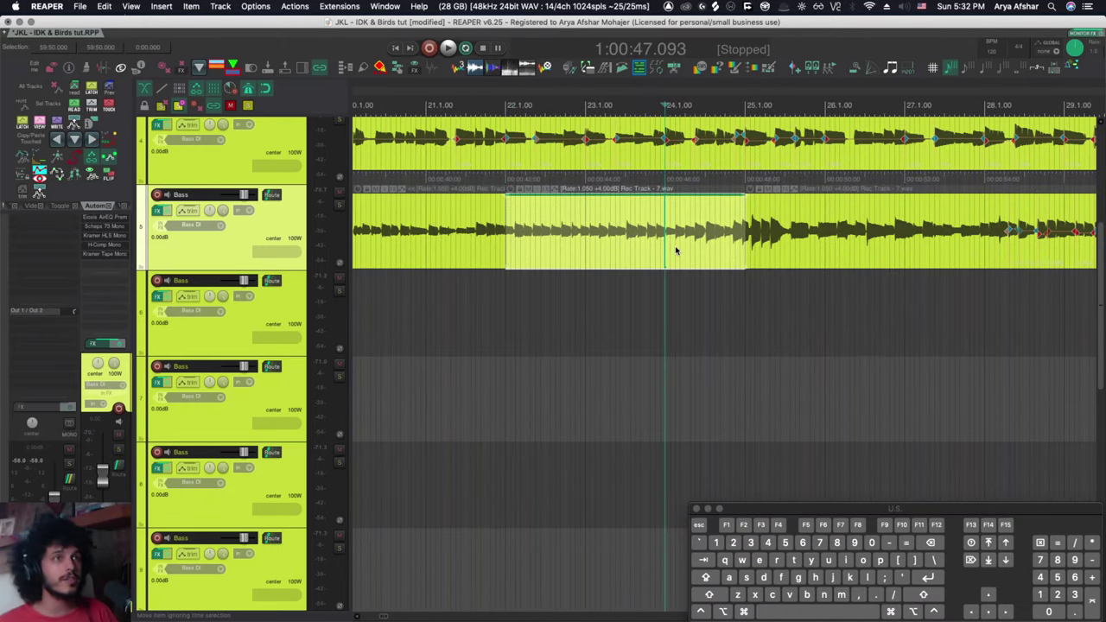
key("alt+q")
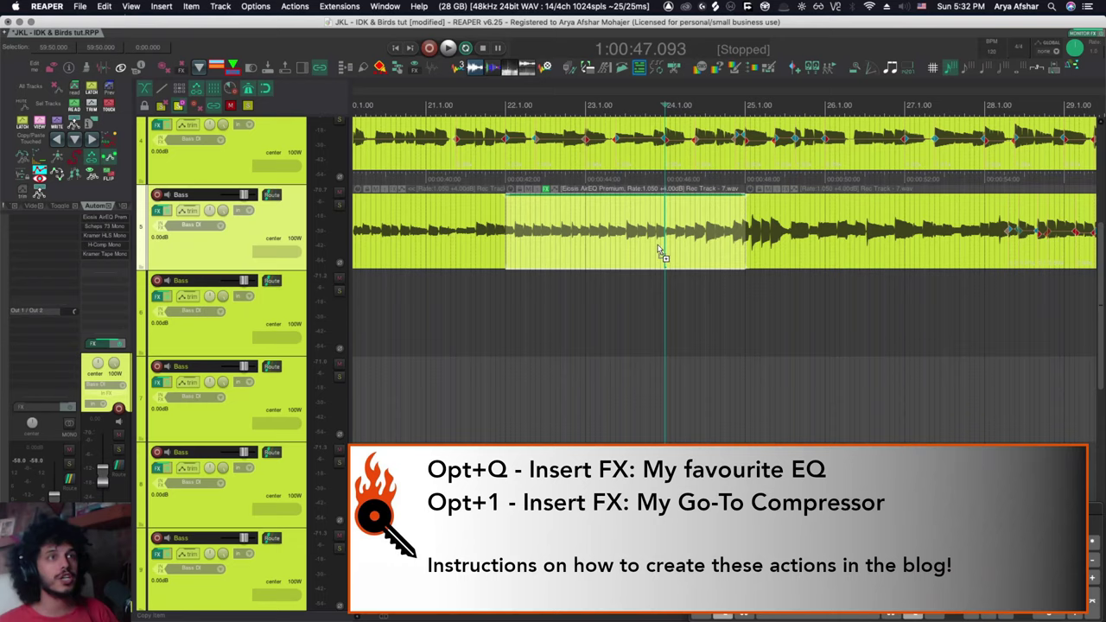
left_click(545, 188)
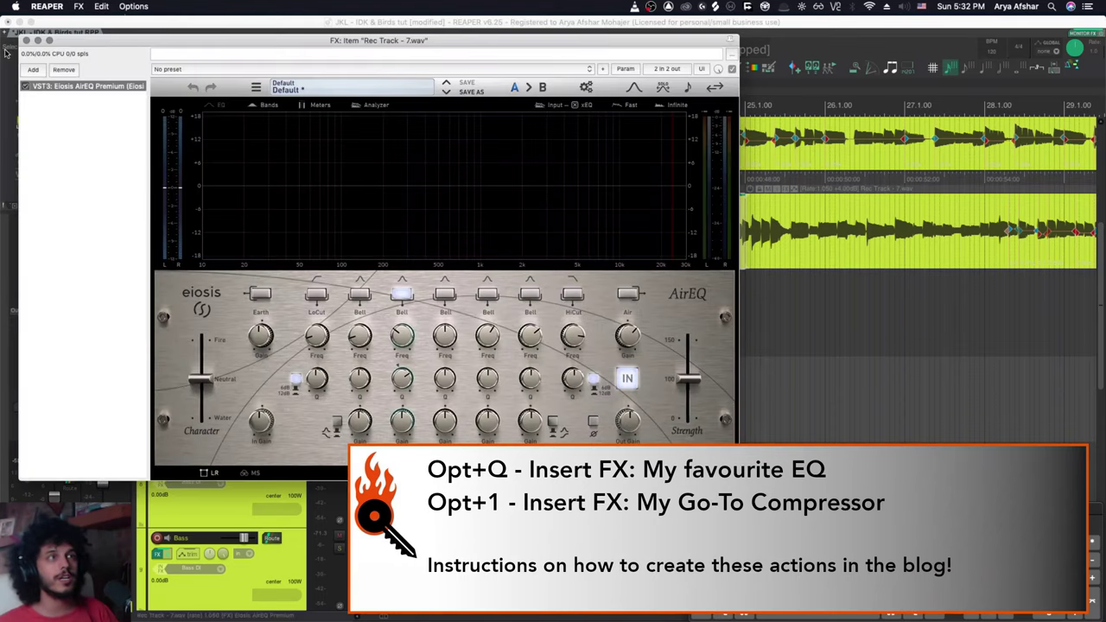
key("Escape")
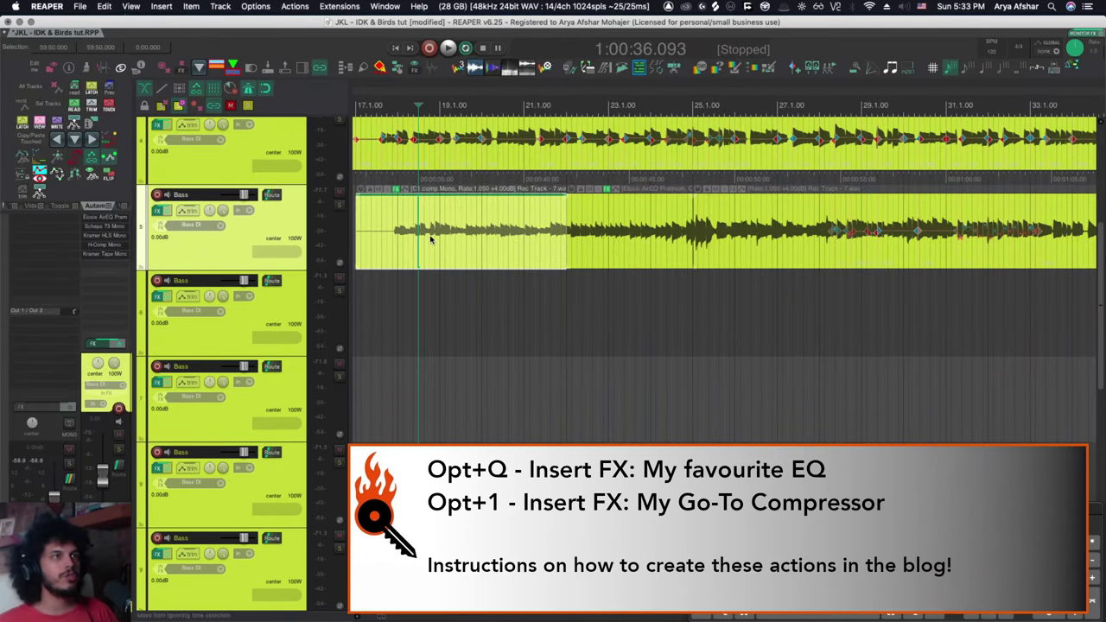
left_click(397, 190)
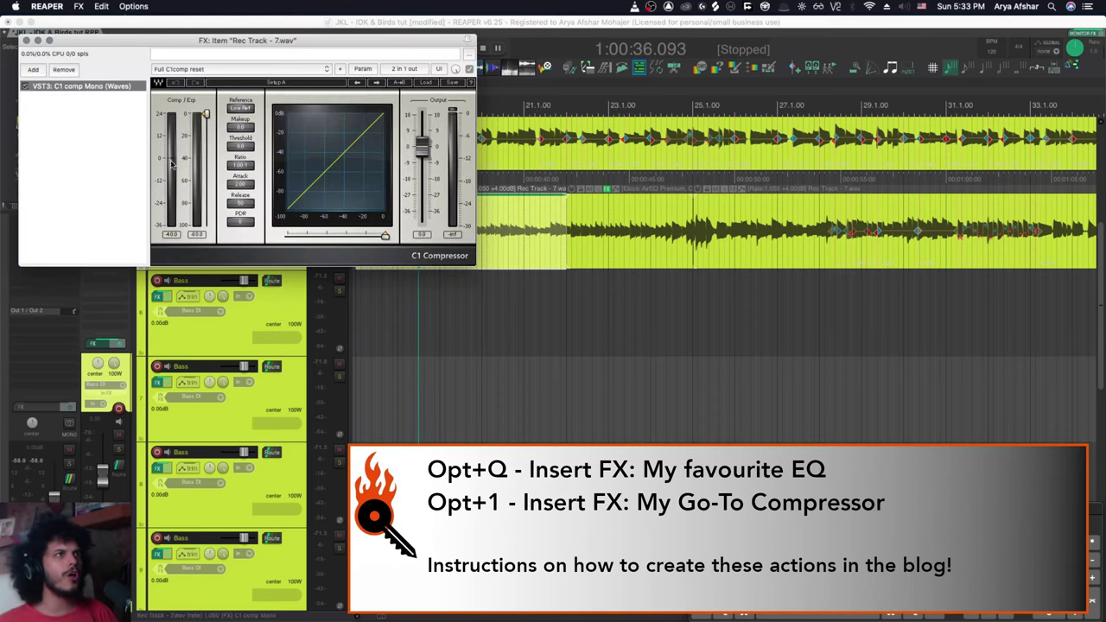
left_click(27, 40)
Step: Maximize the height of track 5 to fill the arrange view, and reduce all tracks to minimum height
scroll(518, 316, "left", 3)
scroll(526, 303, "down", 3)
scroll(526, 303, "up", 3)
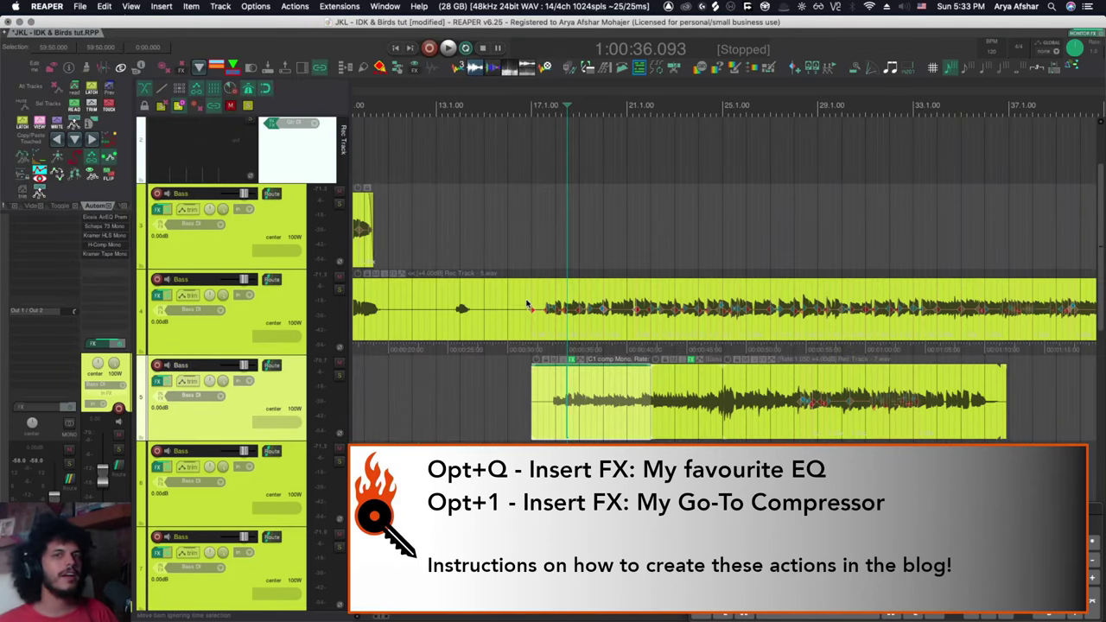
scroll(522, 381, "up", 5)
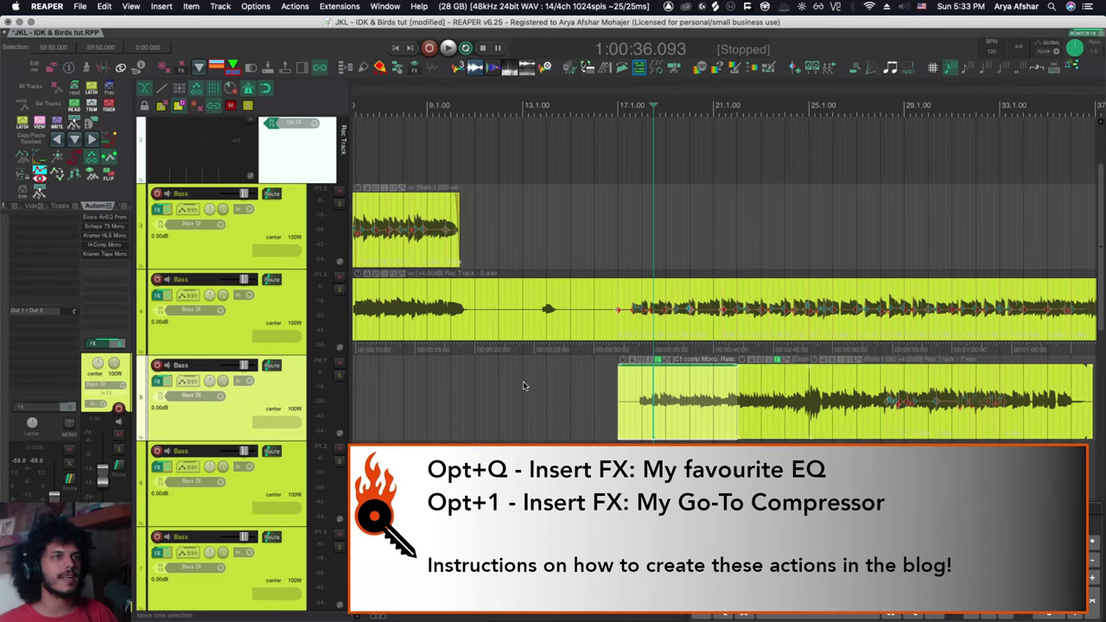
scroll(522, 381, "down", 5)
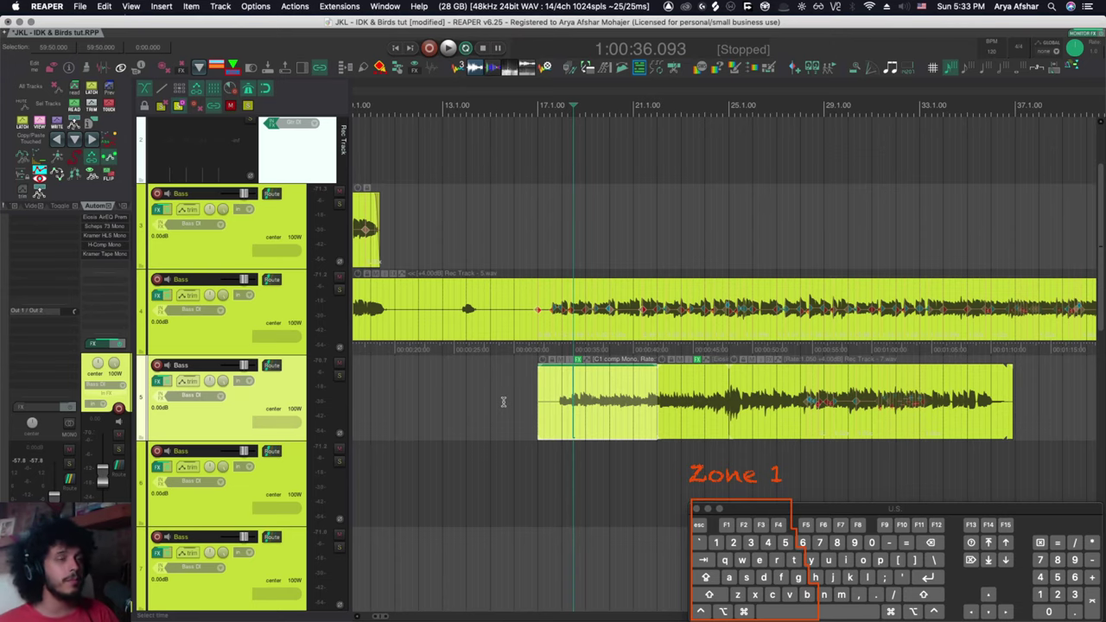
key("`")
key("shift+`")
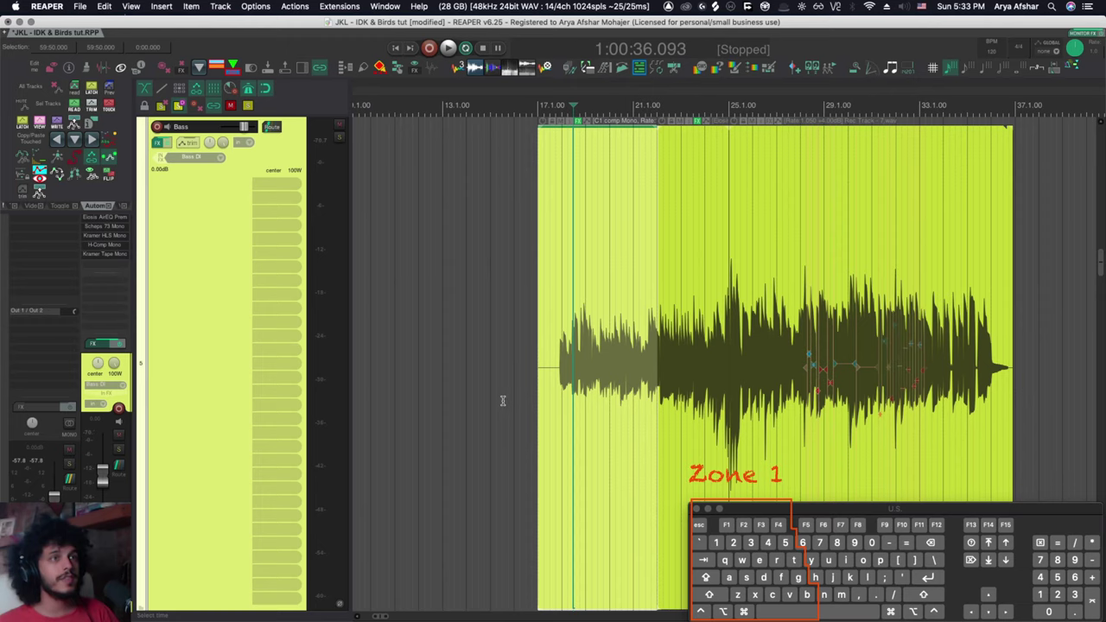
key("shift+`")
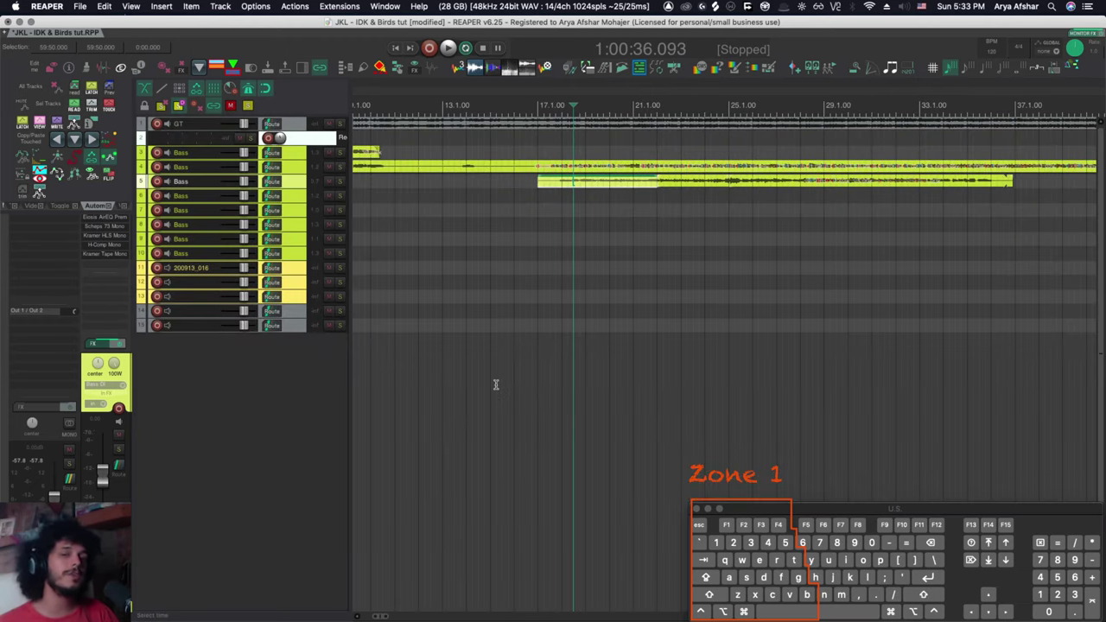